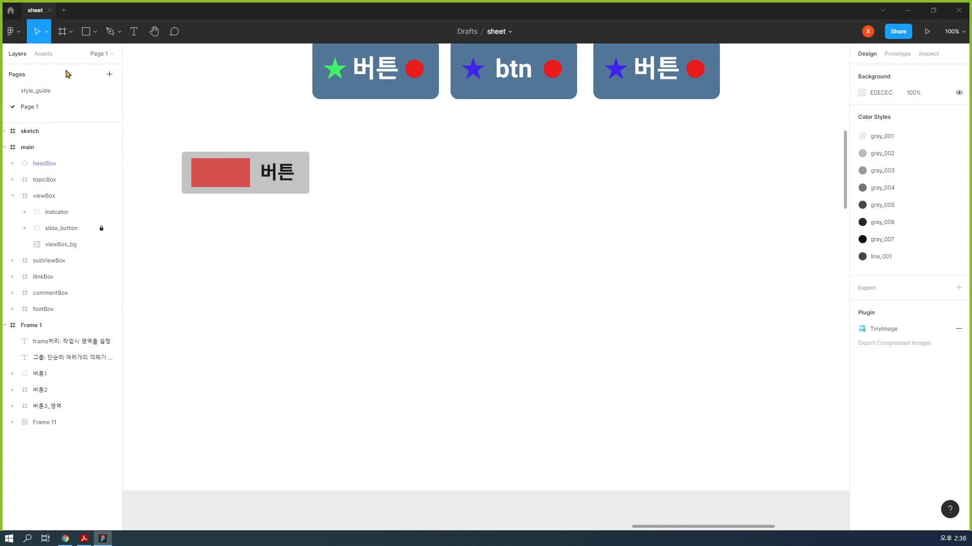
# Draw a square about 49 by 49 below the grey button in Frame 1
pyautogui.click(96, 34)
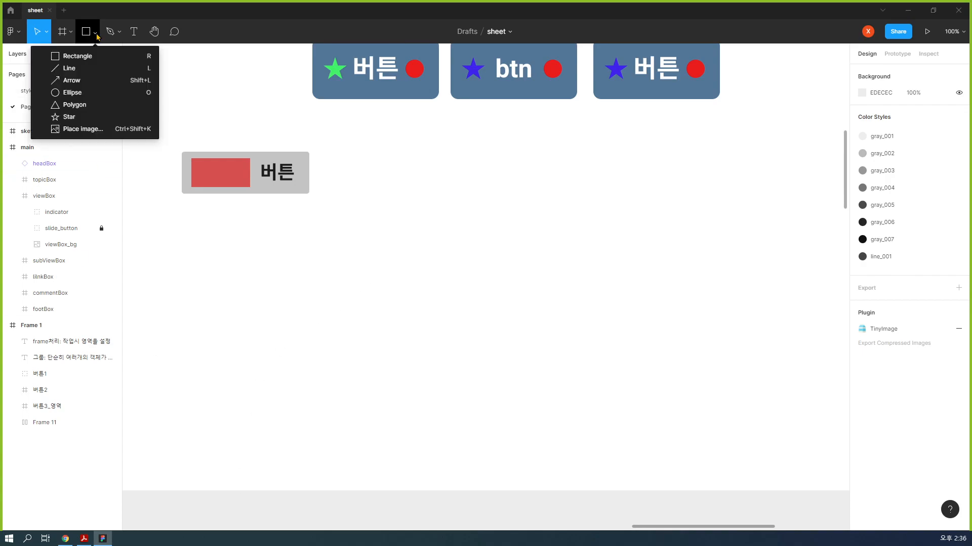
pyautogui.click(93, 61)
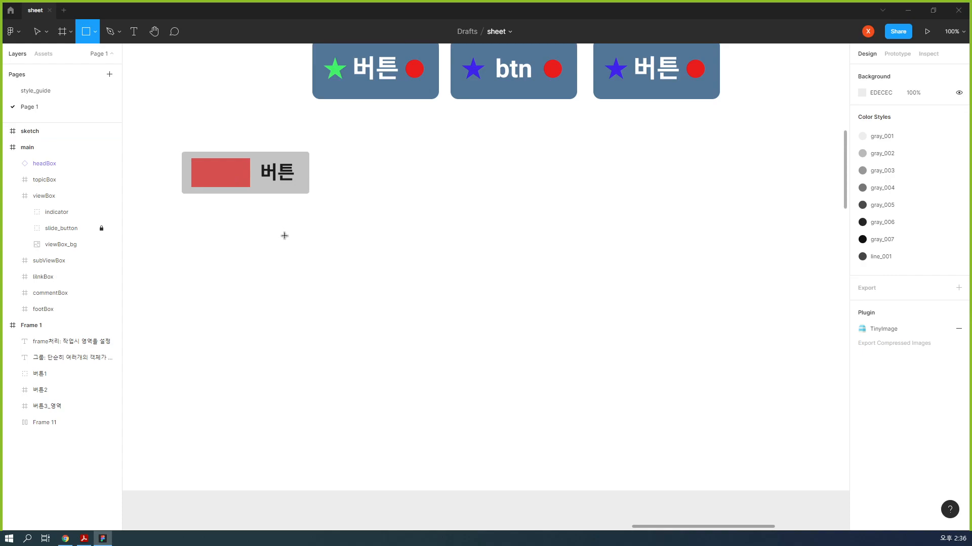
pyautogui.moveTo(284, 235); pyautogui.dragTo(310, 258)
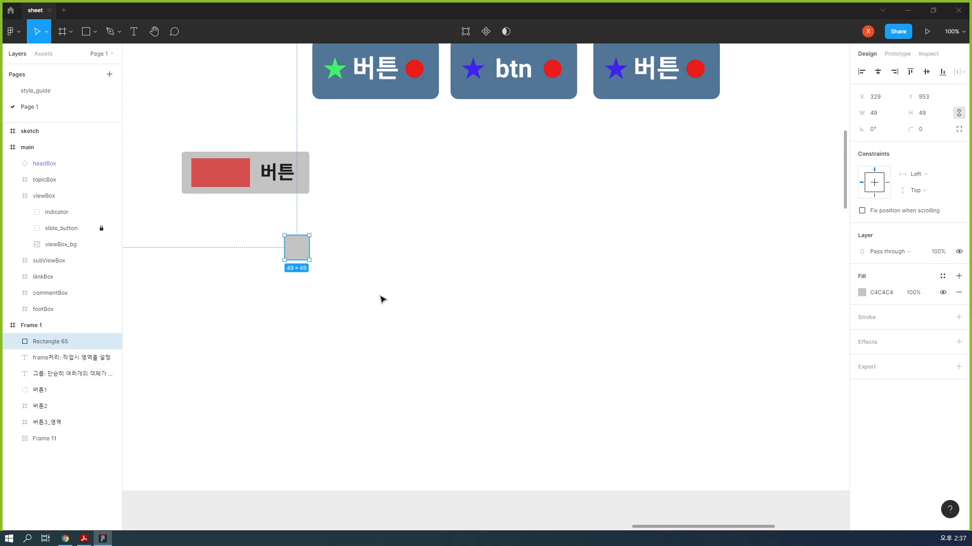
# Set the new square's width and height to 40
pyautogui.click(885, 116)
pyautogui.write('40')
pyautogui.press('Tab')
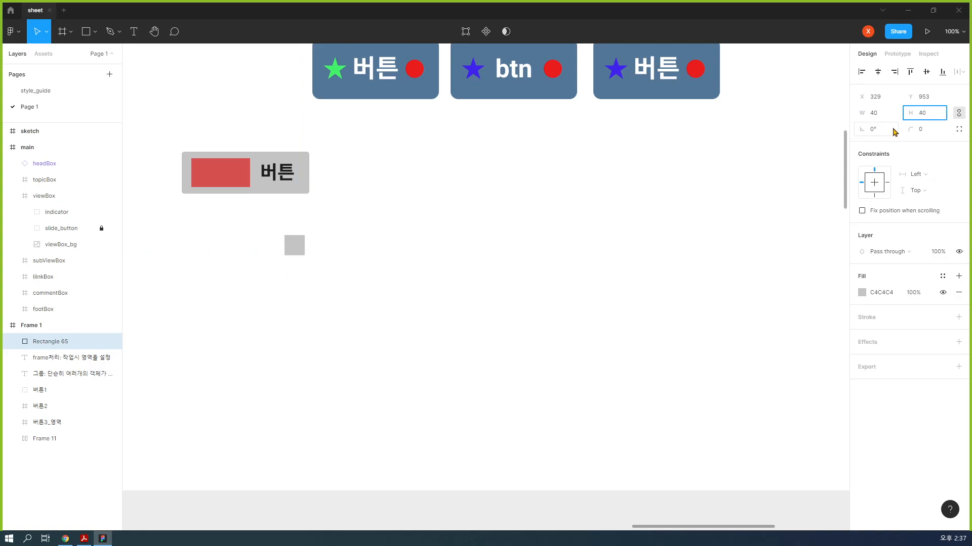
pyautogui.press('BackSpace')
pyautogui.press('BackSpace')
pyautogui.press('Return')
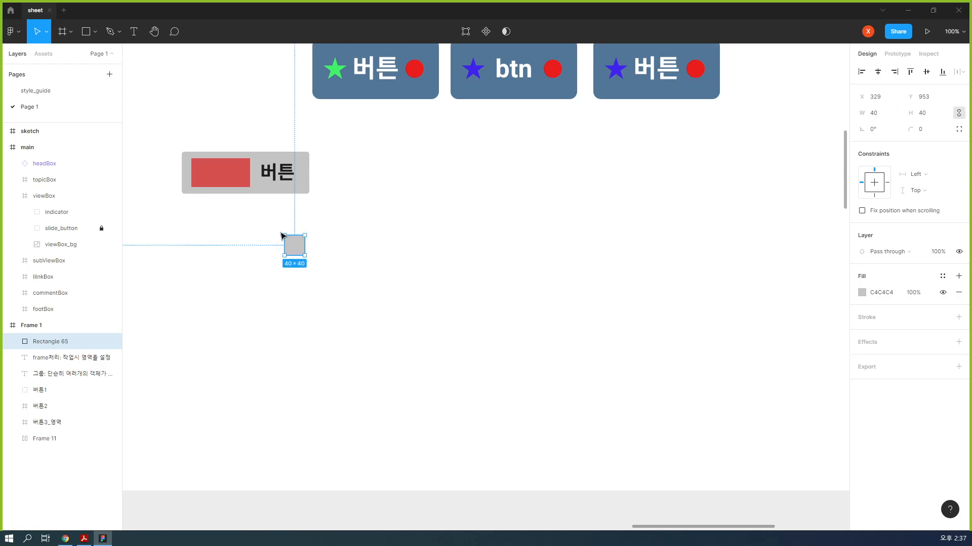
pyautogui.click(410, 281)
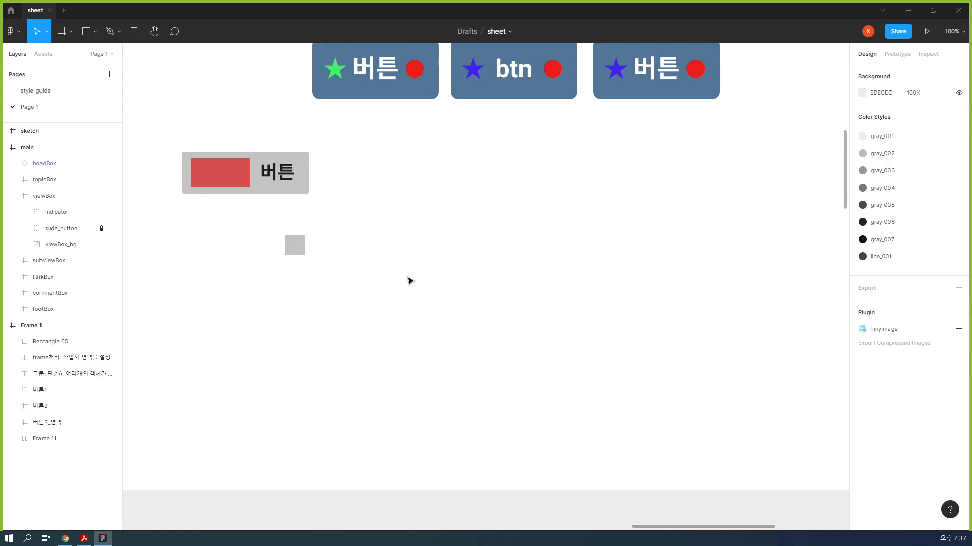
# Move the square horizontally to X 413, wrap it in an auto layout frame, and expand that frame's layer
pyautogui.moveTo(295, 247); pyautogui.dragTo(340, 251)
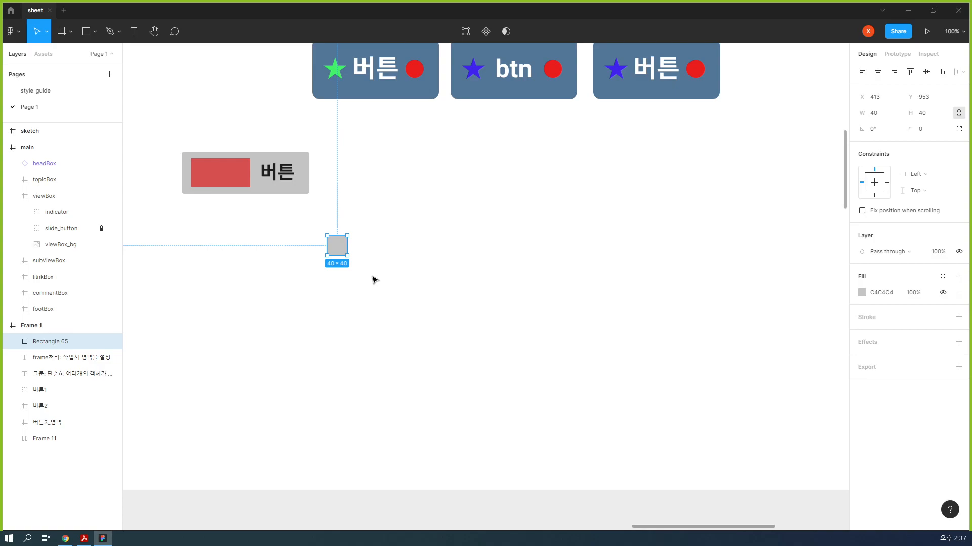
pyautogui.rightClick(340, 248)
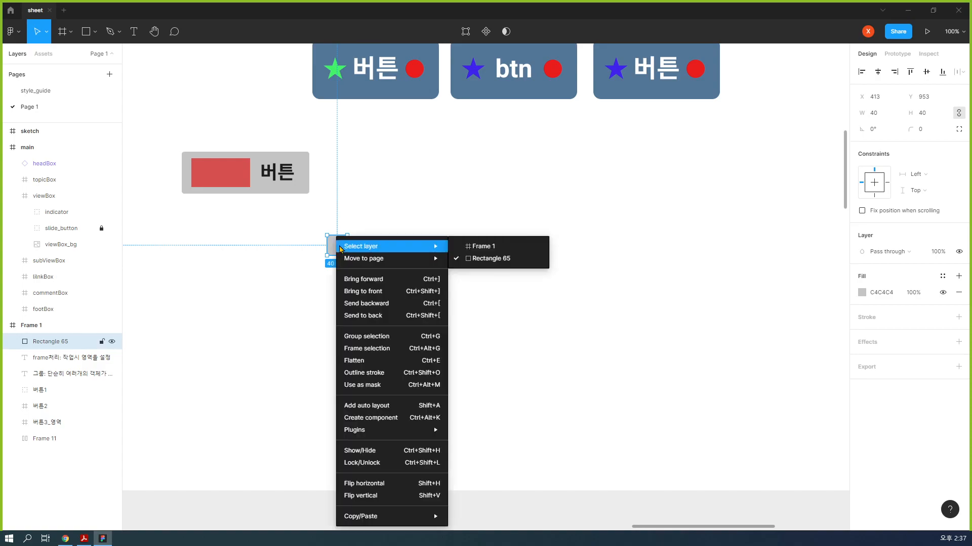
pyautogui.click(411, 409)
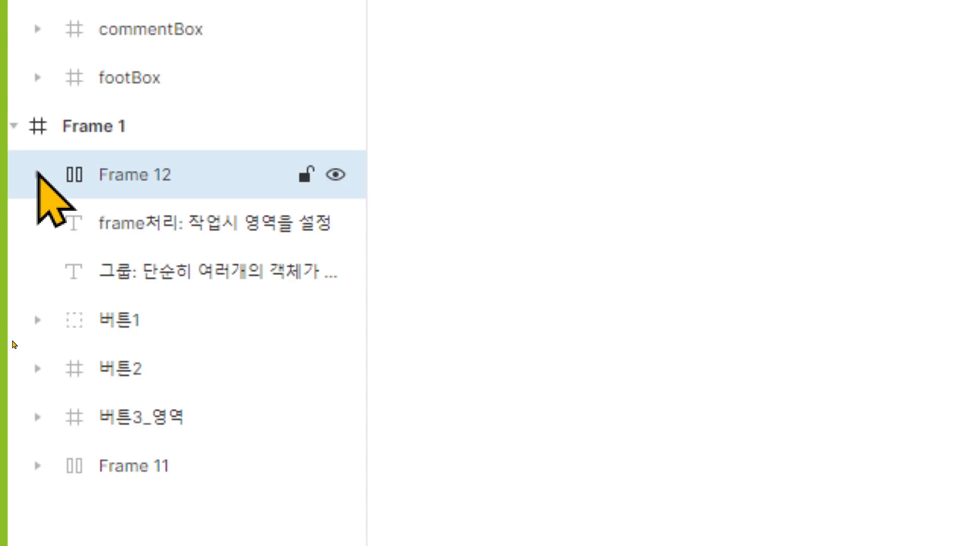
pyautogui.click(37, 174)
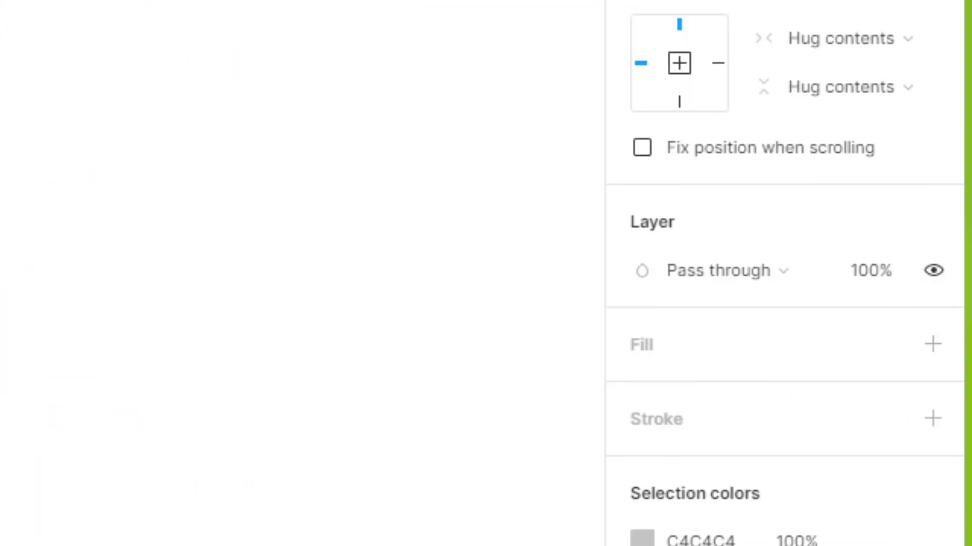
# Add a solid FC6F6F fill to the auto layout frame around the square
pyautogui.click(647, 337)
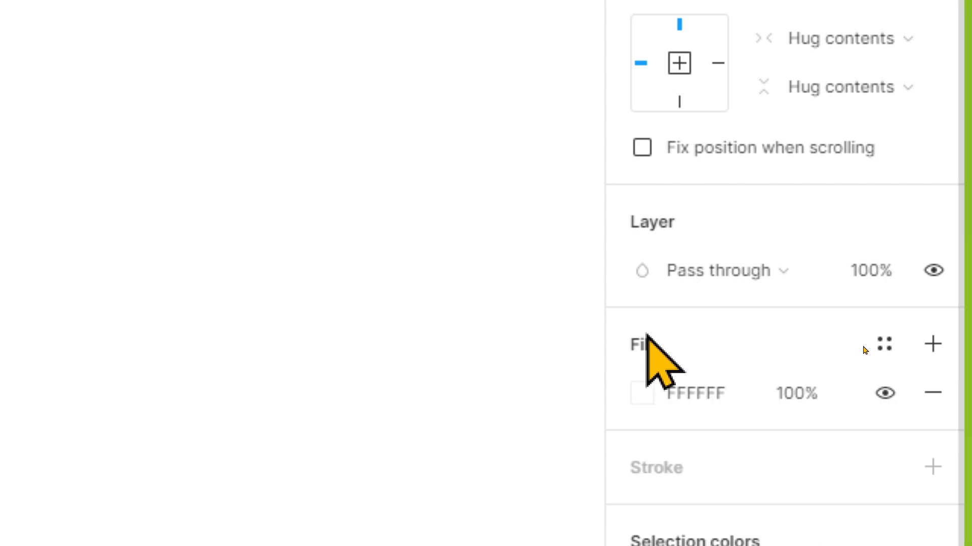
pyautogui.click(653, 392)
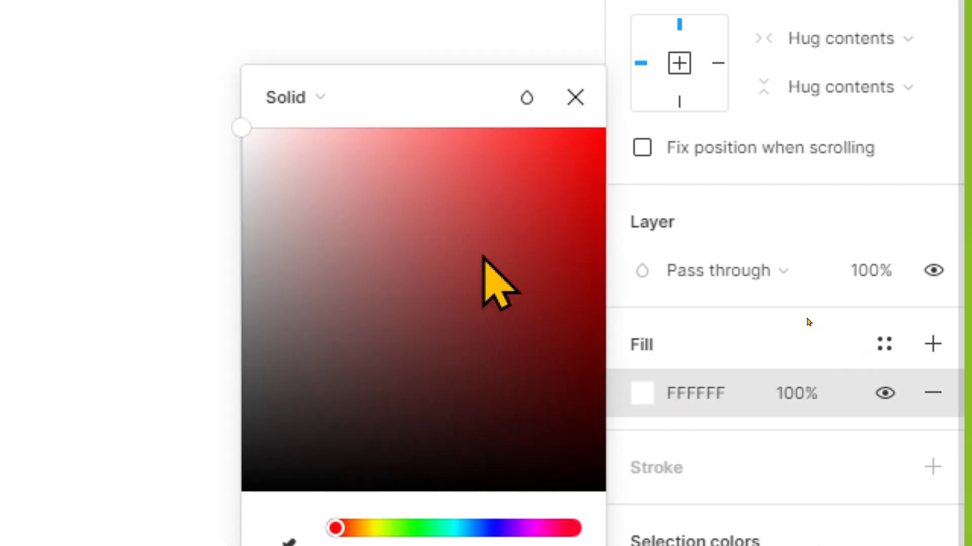
pyautogui.click(445, 132)
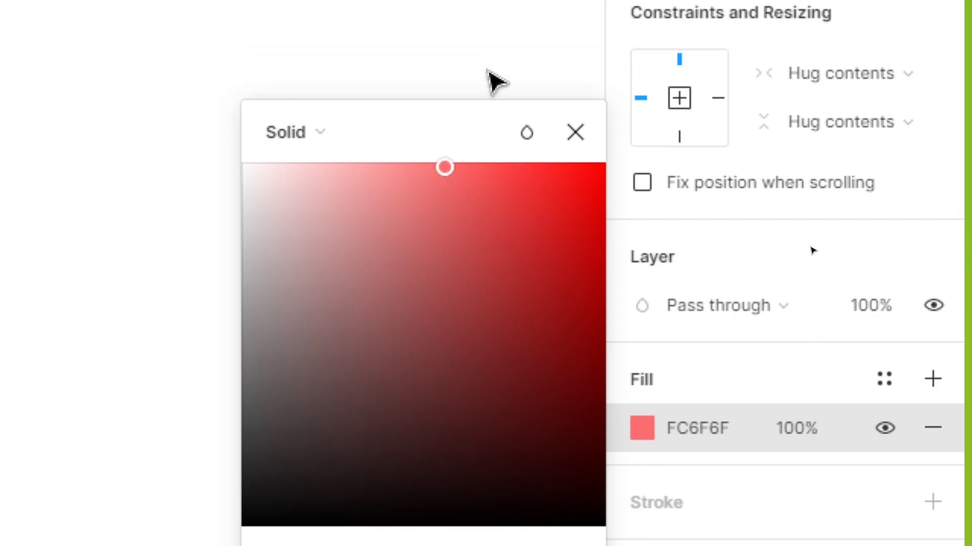
pyautogui.click(496, 81)
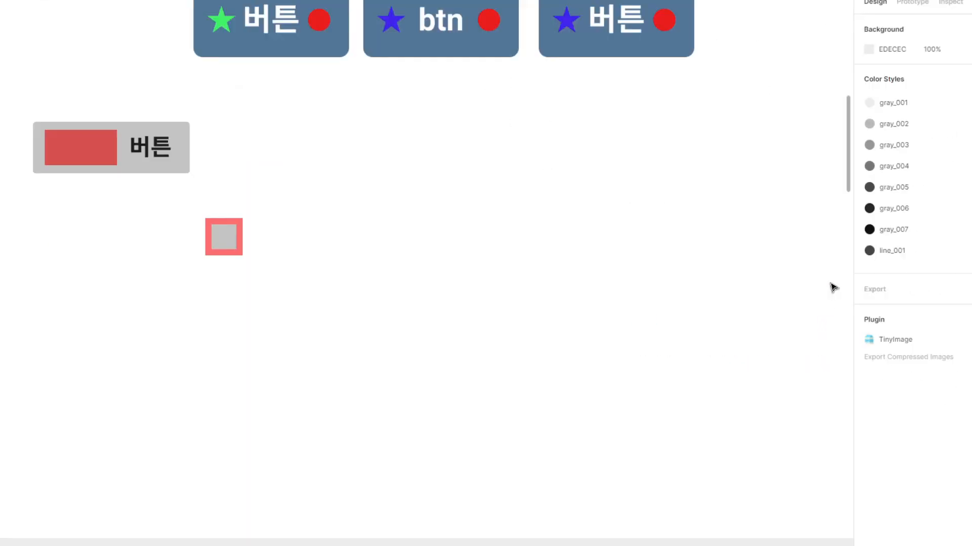
# Examine the inner square and its auto layout frame, comparing their sizes and the padding around the square
pyautogui.scroll(-1, 546, 299)
pyautogui.click(483, 278)
pyautogui.moveTo(399, 262); pyautogui.dragTo(520, 269)
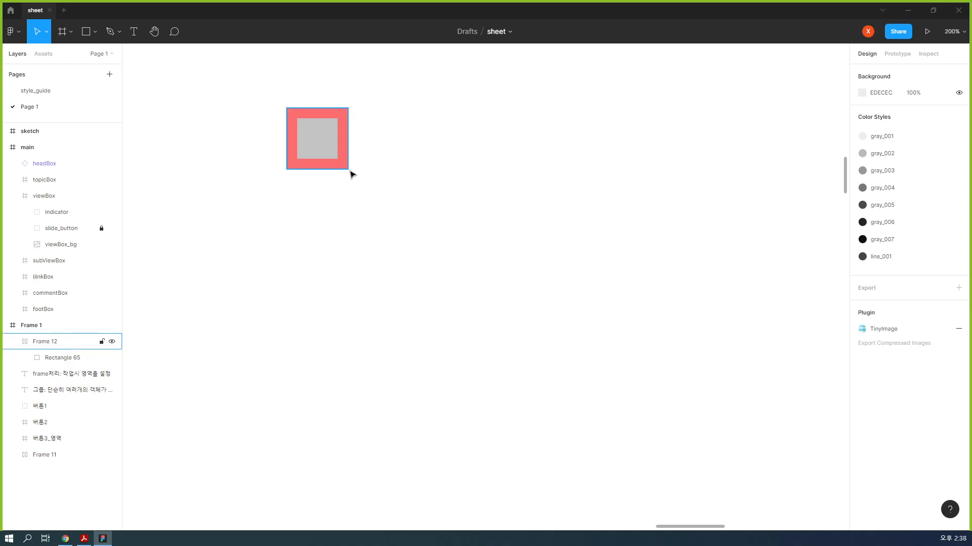
pyautogui.click(77, 358)
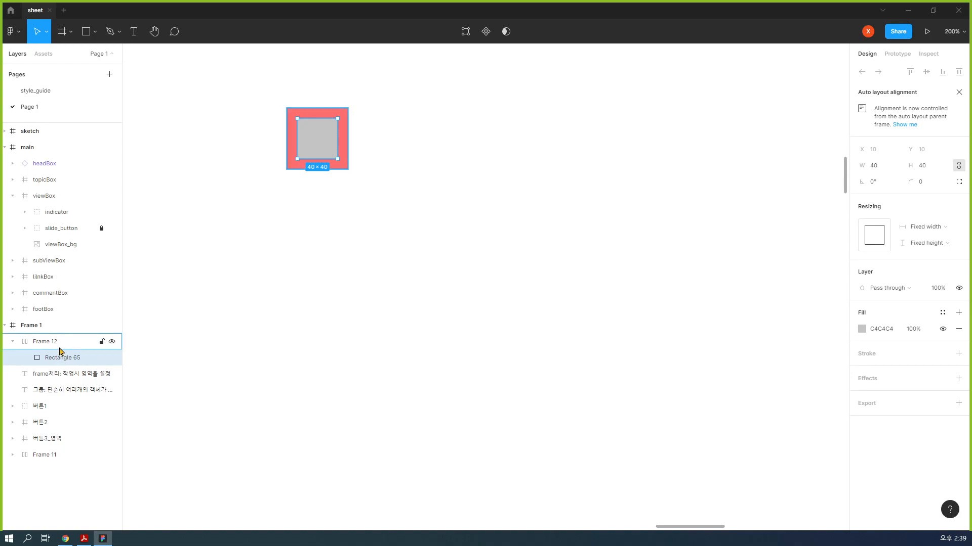
pyautogui.click(60, 347)
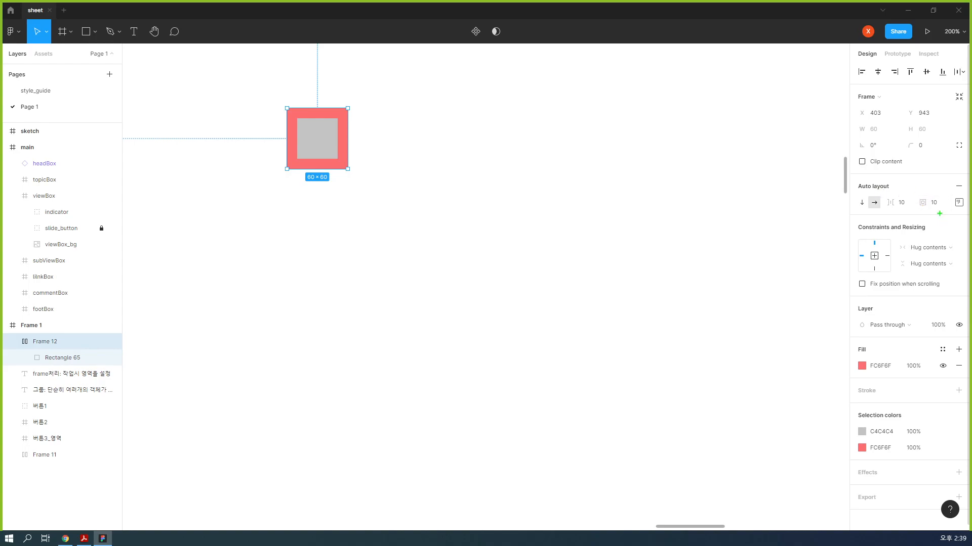
pyautogui.moveTo(936, 213)
pyautogui.mouseDown()
pyautogui.moveTo(914, 202)
pyautogui.moveTo(939, 191)
pyautogui.moveTo(948, 211)
pyautogui.moveTo(936, 220)
pyautogui.moveTo(917, 202)
pyautogui.moveTo(951, 190)
pyautogui.moveTo(962, 218)
pyautogui.moveTo(938, 221)
pyautogui.mouseUp()
pyautogui.moveTo(324, 99)
pyautogui.mouseDown()
pyautogui.moveTo(322, 120)
pyautogui.moveTo(329, 106)
pyautogui.mouseUp()
pyautogui.moveTo(310, 158)
pyautogui.mouseDown()
pyautogui.moveTo(324, 173)
pyautogui.moveTo(331, 161)
pyautogui.moveTo(287, 132)
pyautogui.moveTo(278, 143)
pyautogui.moveTo(338, 130)
pyautogui.mouseUp()
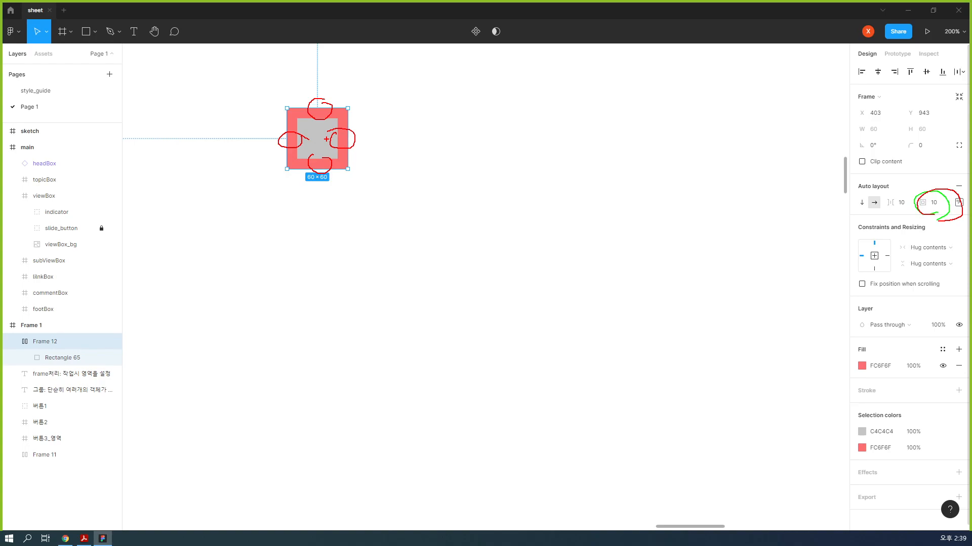
pyautogui.press('Escape')
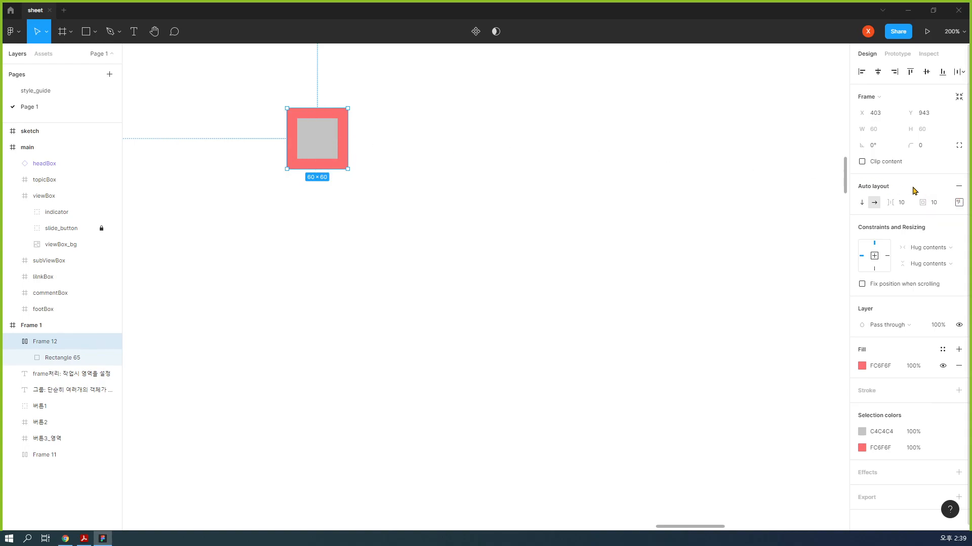
# Set the auto layout frame's padding around items to 20
pyautogui.click(936, 203)
pyautogui.write('20')
pyautogui.press('Return')
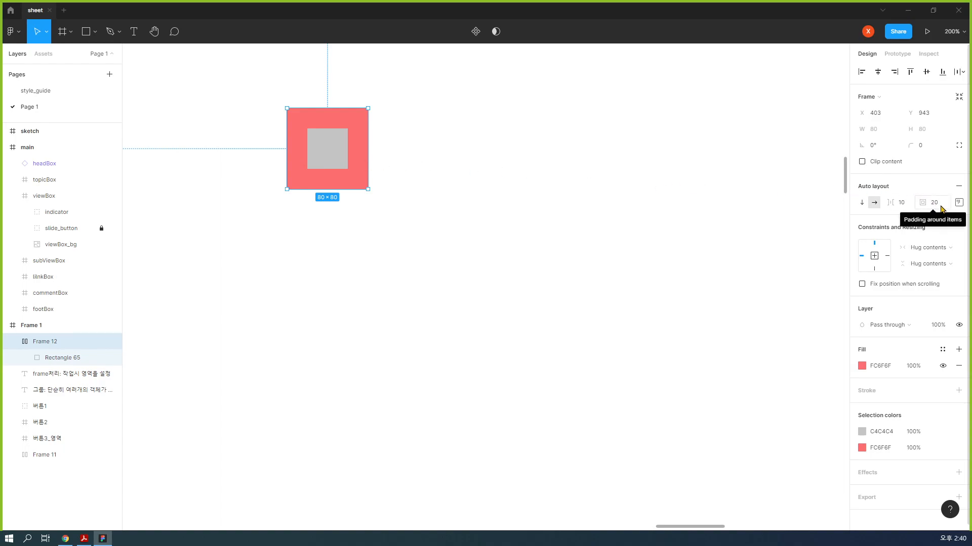
# Set the frame's individual padding to 5 for top and bottom and 10 for left and right
pyautogui.click(960, 205)
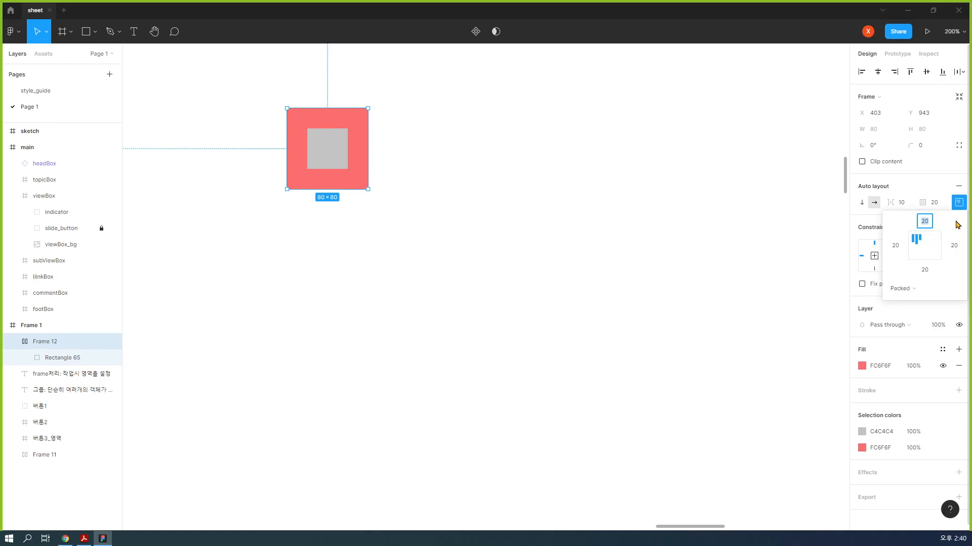
pyautogui.write('5')
pyautogui.press('Tab')
pyautogui.write('10')
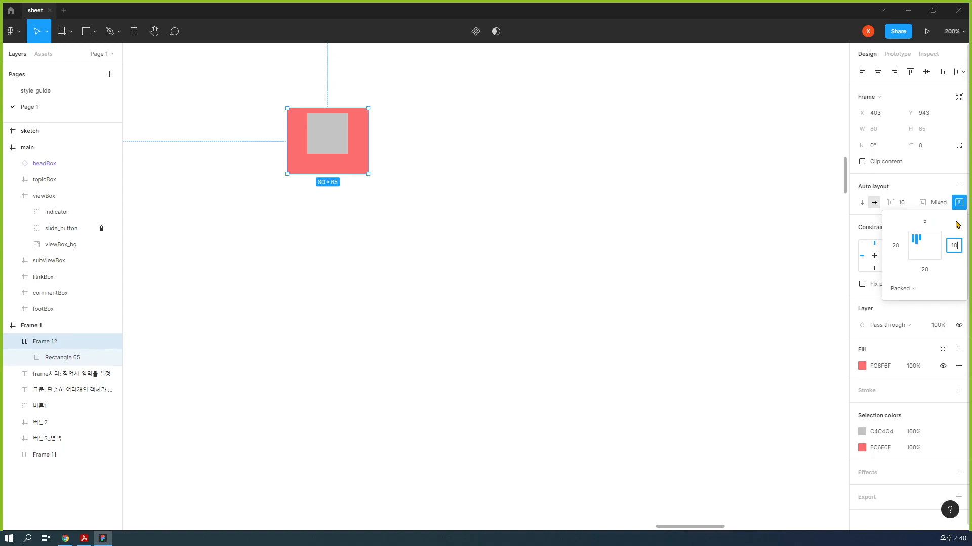
pyautogui.press('Tab')
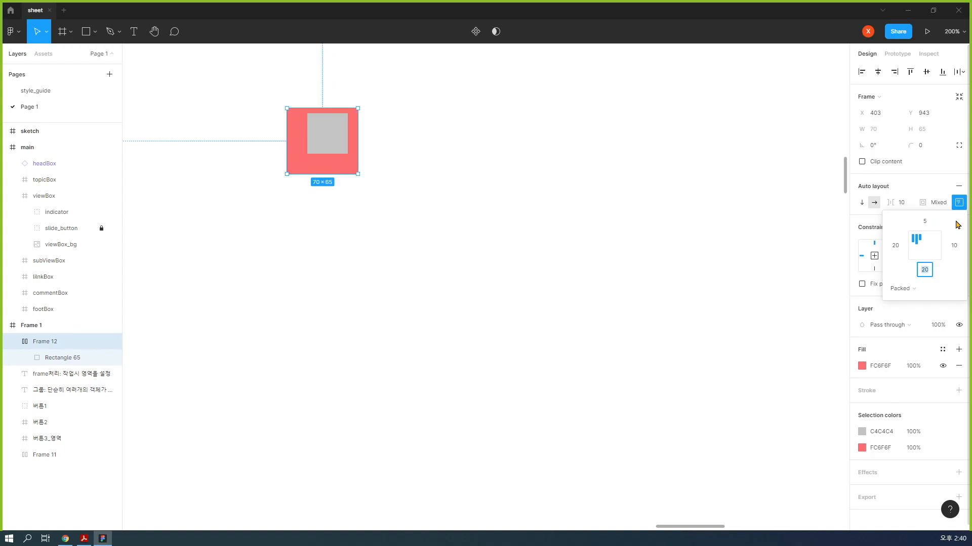
pyautogui.write('5')
pyautogui.press('Tab')
pyautogui.write('10')
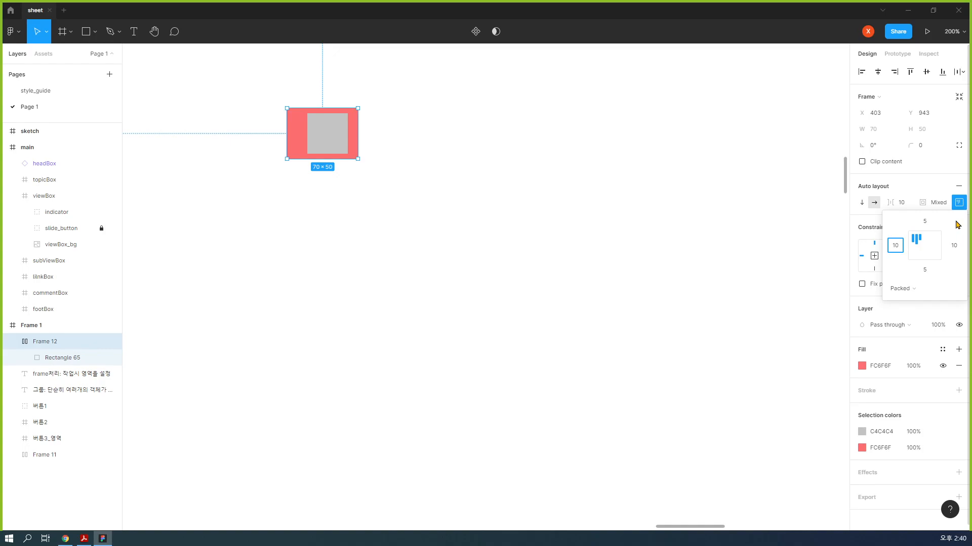
pyautogui.press('Tab')
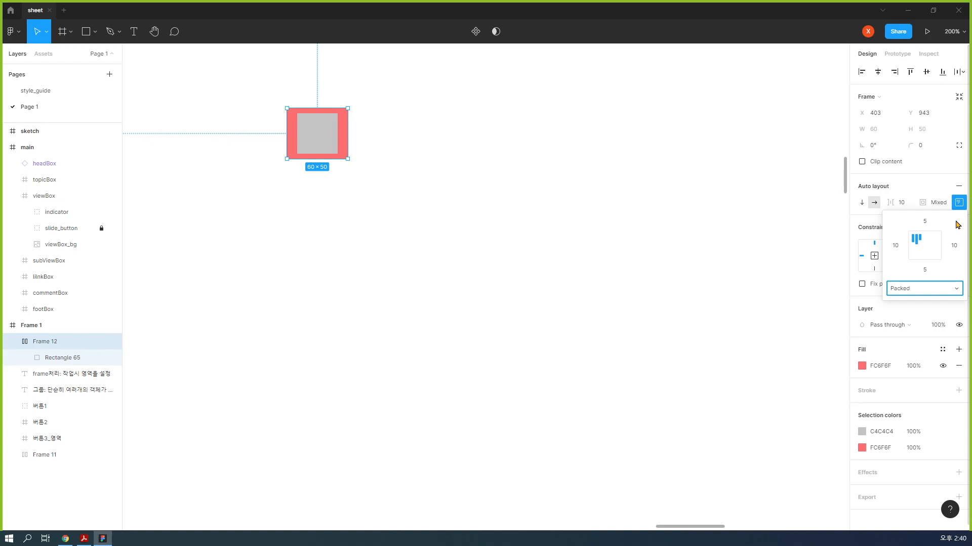
# Set the frame's individual padding to 10 for top and bottom and 20 for left and right
pyautogui.click(925, 221)
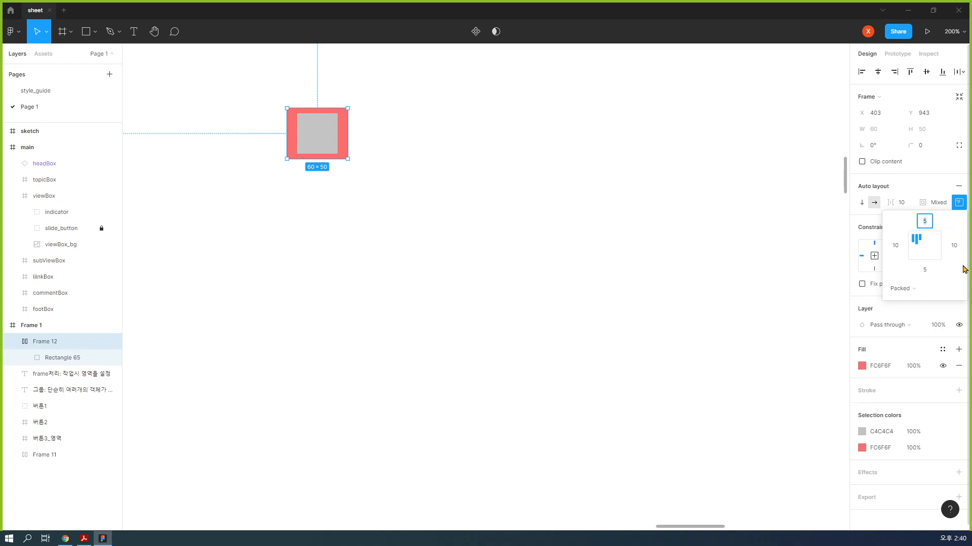
pyautogui.write('10')
pyautogui.press('Tab')
pyautogui.write('20')
pyautogui.press('Tab')
pyautogui.write('10')
pyautogui.press('Tab')
pyautogui.write('20')
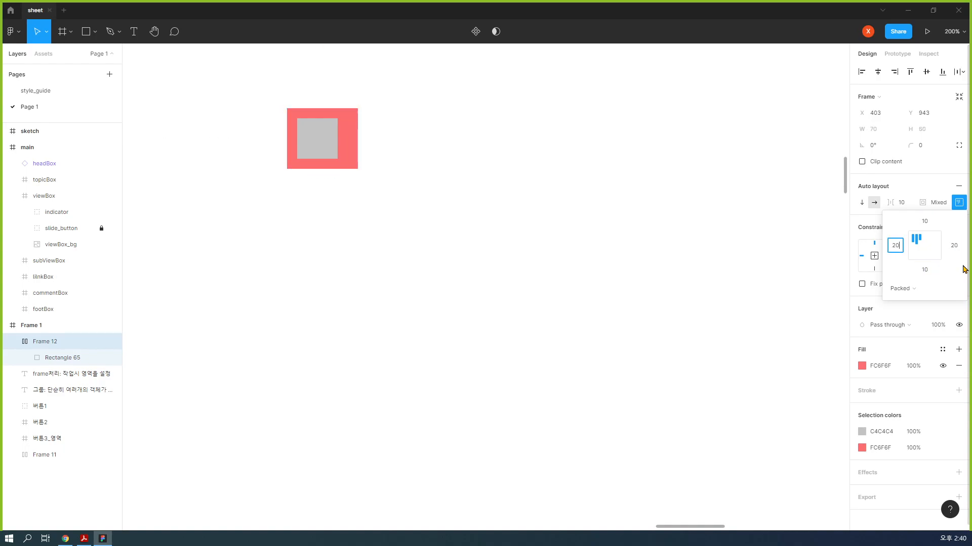
pyautogui.press('Tab')
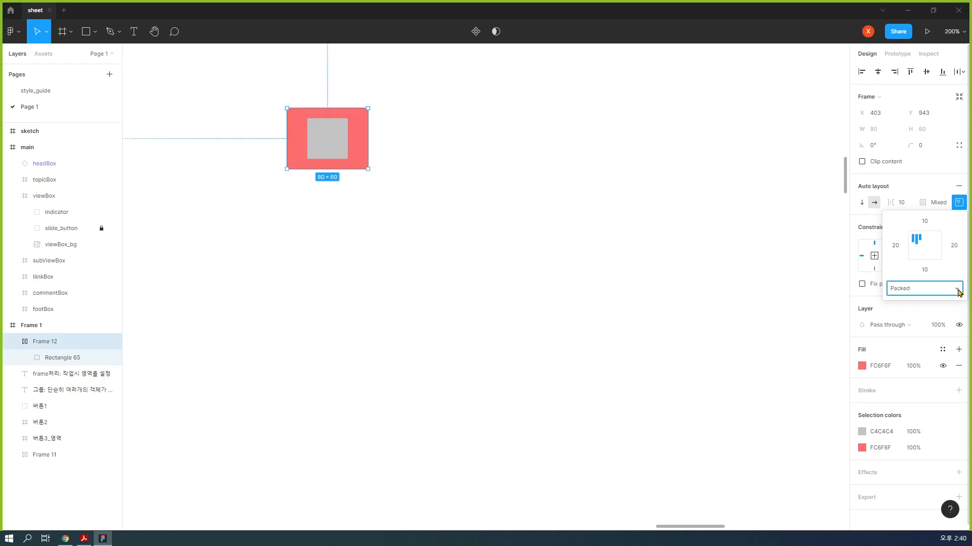
# Review the auto layout's spacing mode options, keep Packed, and close the padding settings
pyautogui.click(958, 290)
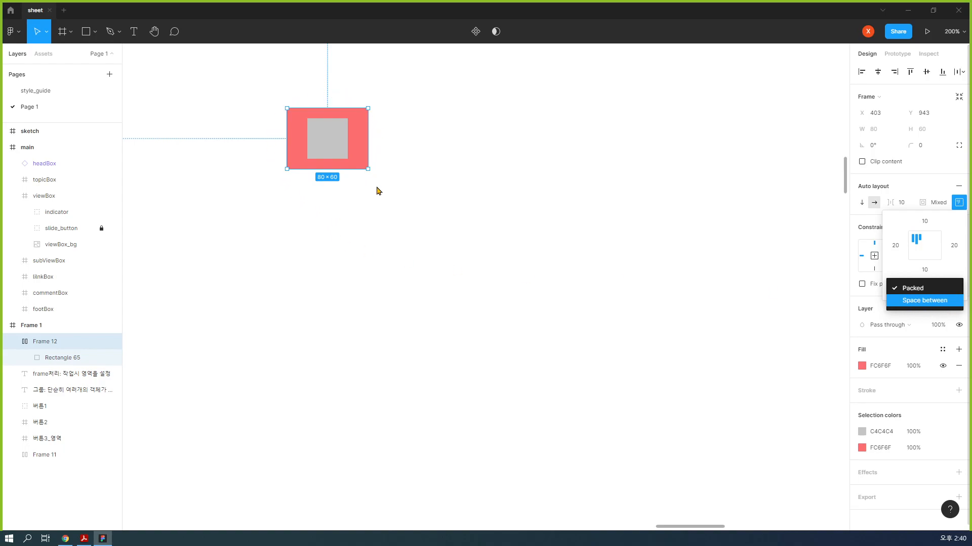
pyautogui.click(930, 289)
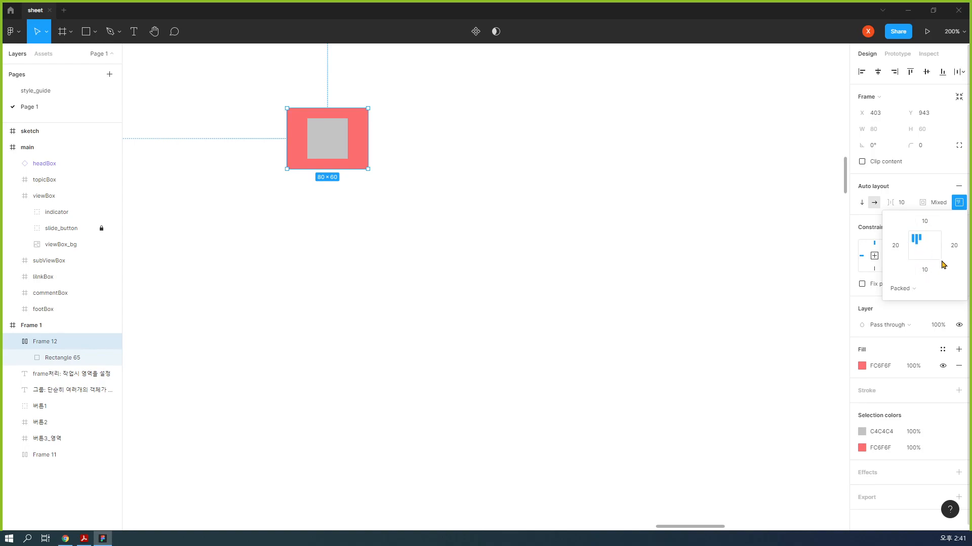
pyautogui.click(941, 183)
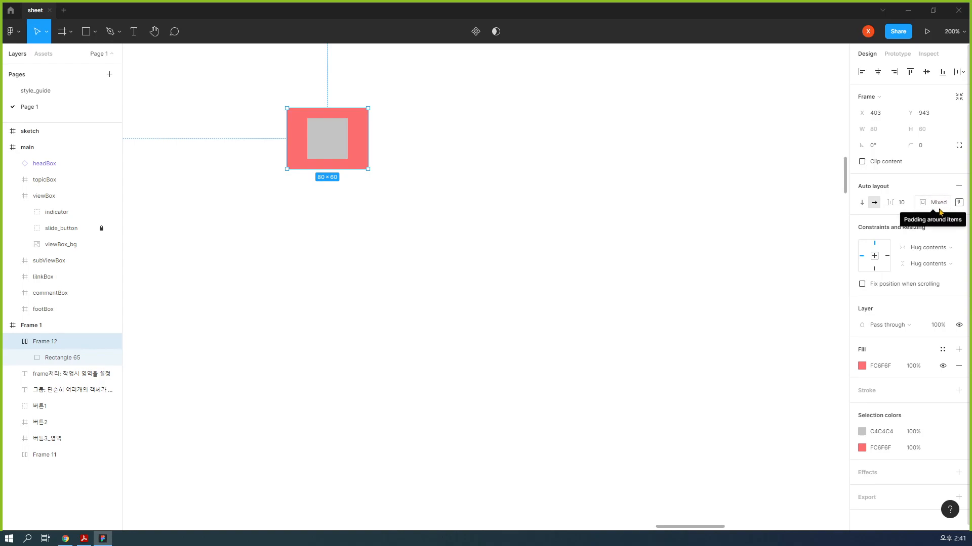
# Set the corner radius of the square inside the auto layout frame to 30
pyautogui.click(392, 205)
pyautogui.click(317, 145)
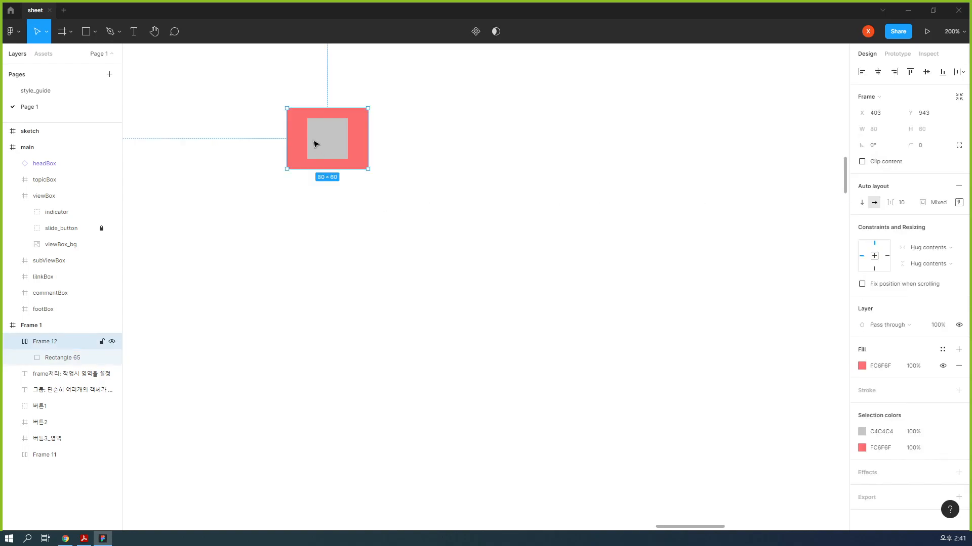
pyautogui.click(49, 361)
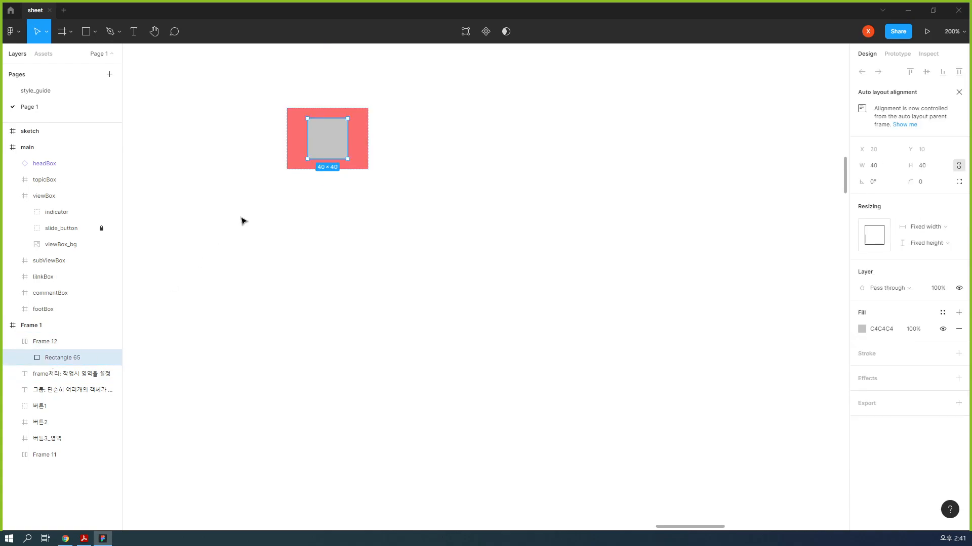
pyautogui.click(928, 187)
pyautogui.hotkey('shift', 'Up')
pyautogui.hotkey('shift', 'Up')
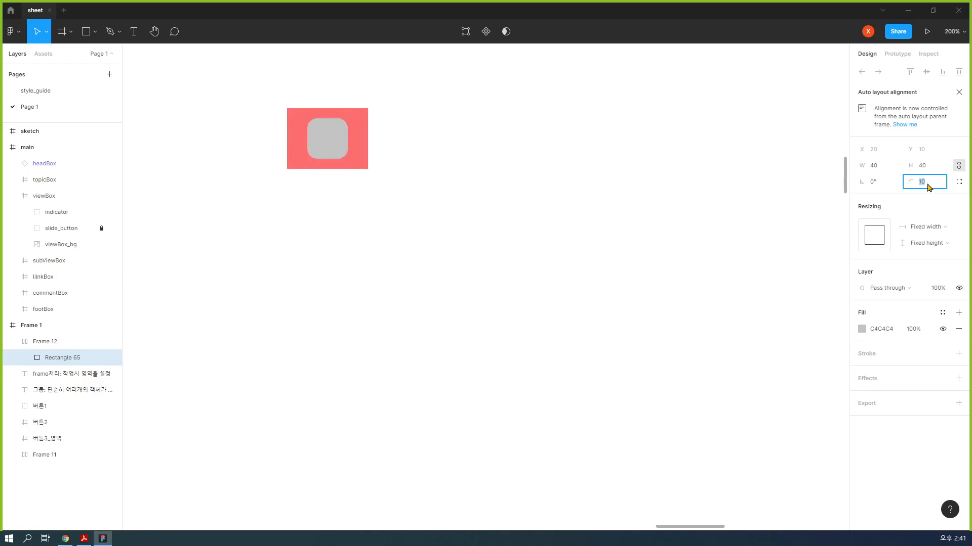
pyautogui.press('Return')
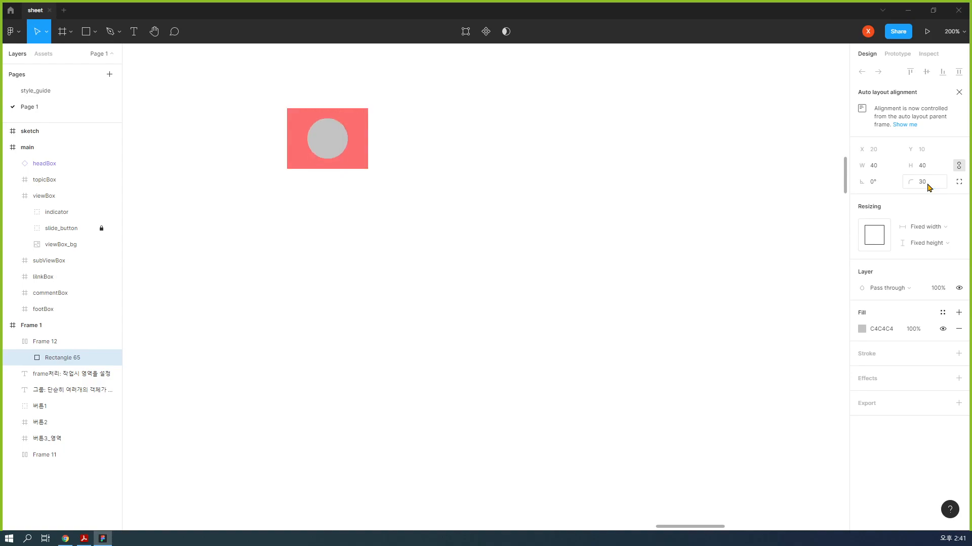
# Duplicate the circle inside the auto layout frame five times and select the whole frame
pyautogui.click(601, 226)
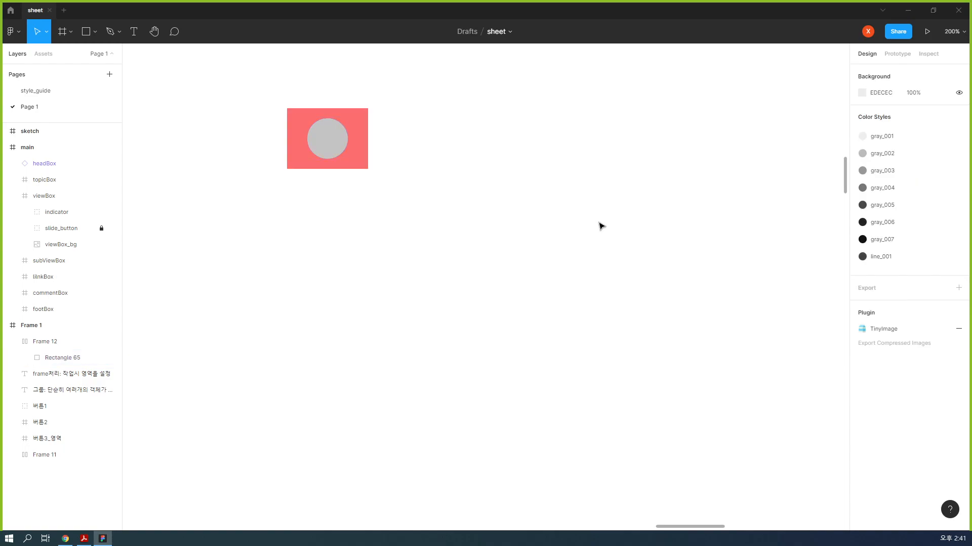
pyautogui.click(75, 358)
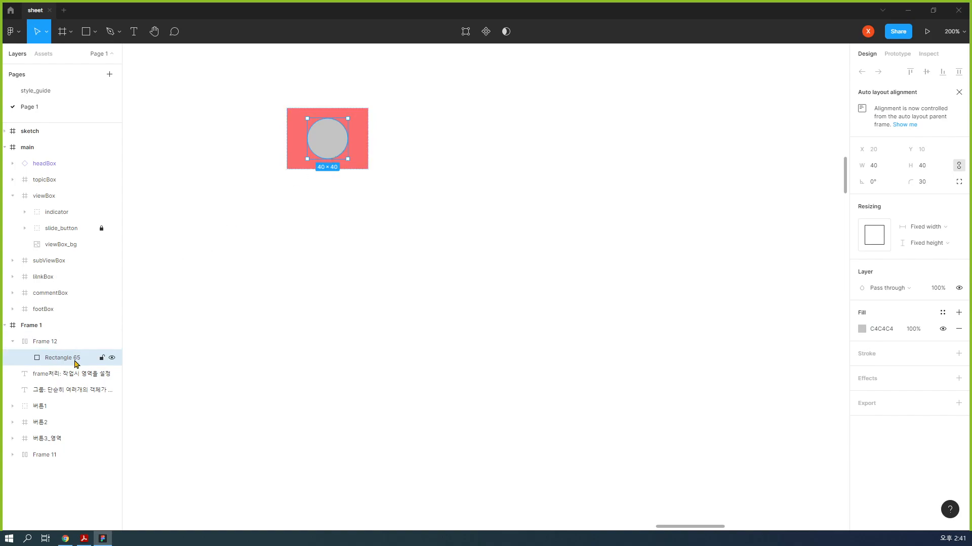
pyautogui.click(51, 342)
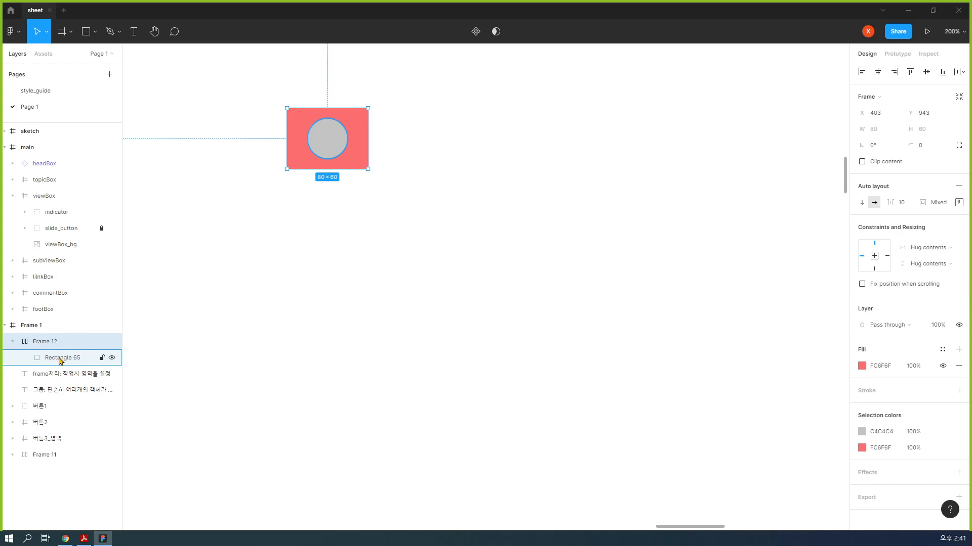
pyautogui.click(60, 359)
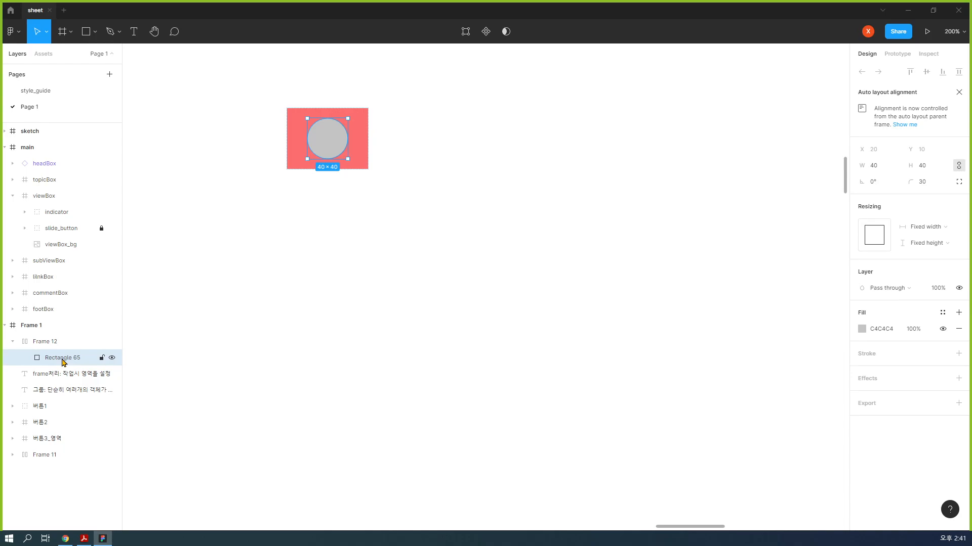
pyautogui.hotkey('ctrl', 'd')
pyautogui.hotkey('ctrl', 'd')
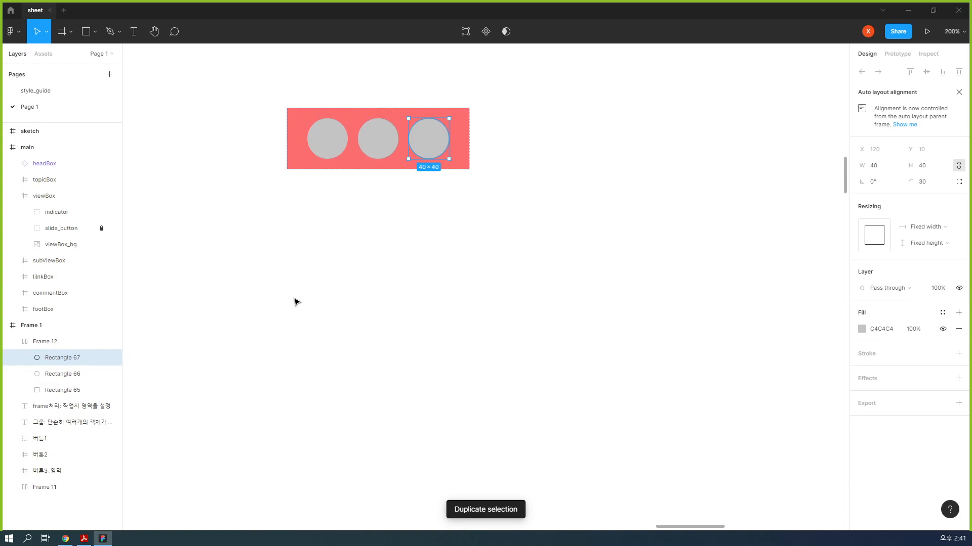
pyautogui.hotkey('ctrl', 'd')
pyautogui.hotkey('ctrl', 'd')
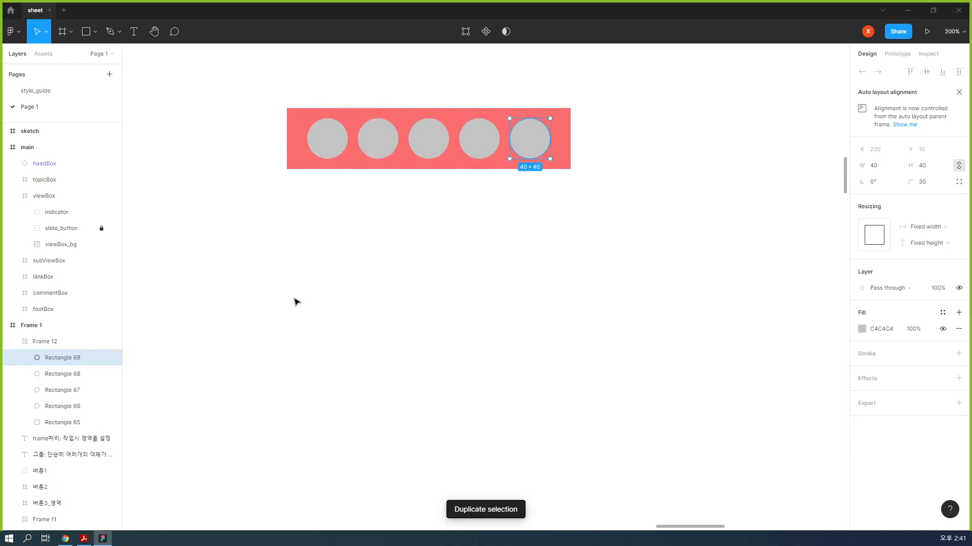
pyautogui.hotkey('ctrl', 'd')
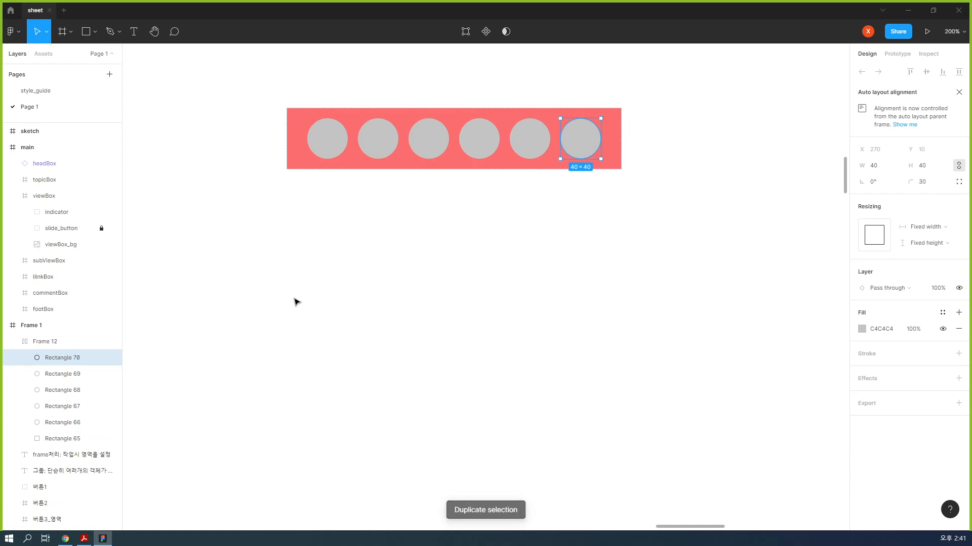
pyautogui.click(296, 302)
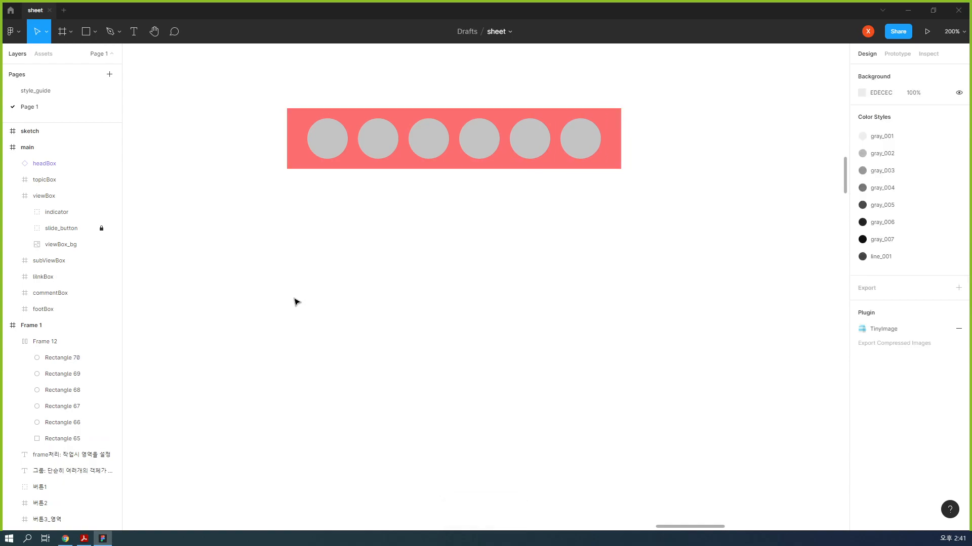
pyautogui.click(69, 342)
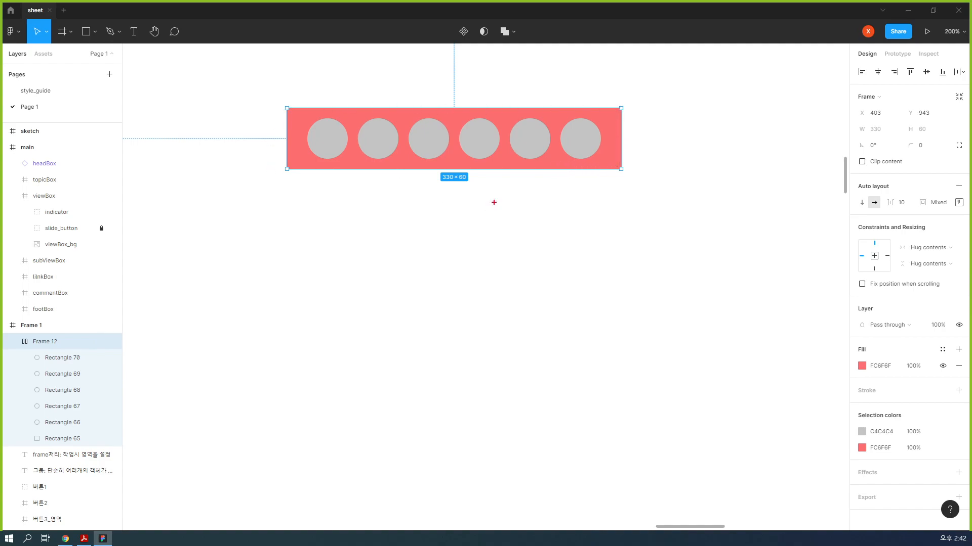
pyautogui.moveTo(441, 108)
pyautogui.mouseDown()
pyautogui.moveTo(650, 118)
pyautogui.moveTo(627, 132)
pyautogui.mouseUp()
pyautogui.moveTo(286, 108)
pyautogui.mouseDown()
pyautogui.moveTo(342, 135)
pyautogui.moveTo(356, 172)
pyautogui.mouseUp()
pyautogui.moveTo(372, 132)
pyautogui.mouseDown()
pyautogui.moveTo(379, 142)
pyautogui.moveTo(384, 129)
pyautogui.mouseUp()
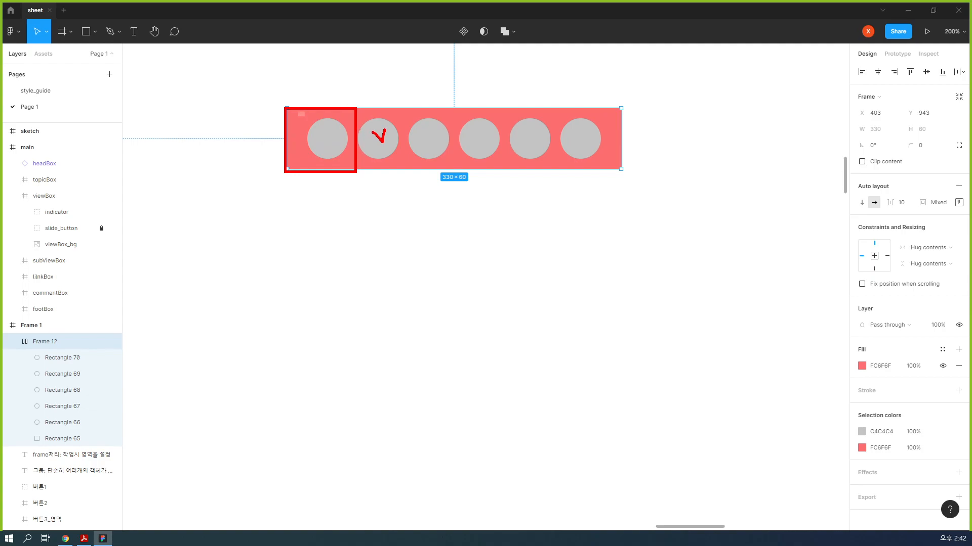
pyautogui.moveTo(356, 108); pyautogui.dragTo(406, 169)
pyautogui.moveTo(419, 135); pyautogui.dragTo(431, 134)
pyautogui.moveTo(283, 112)
pyautogui.mouseDown()
pyautogui.moveTo(427, 146)
pyautogui.moveTo(455, 170)
pyautogui.mouseUp()
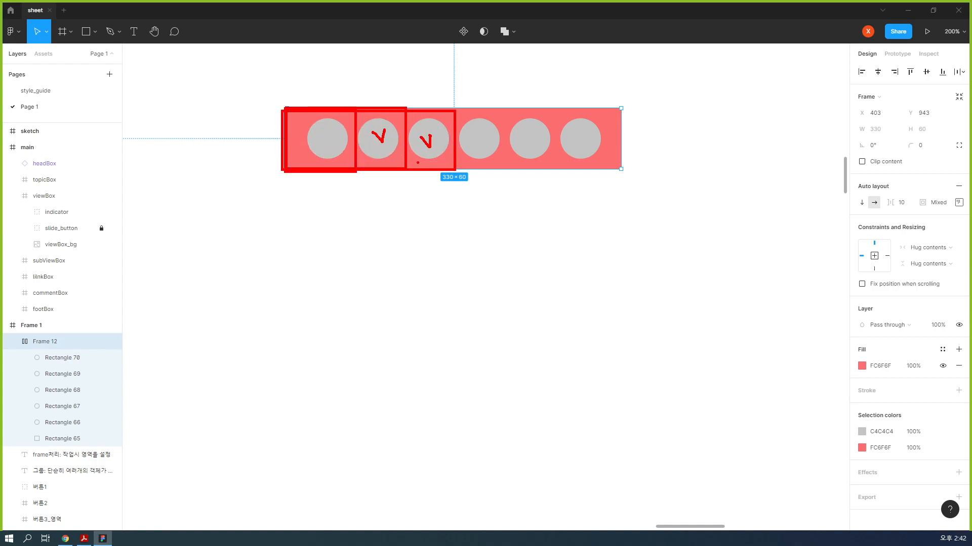
pyautogui.moveTo(322, 166)
pyautogui.mouseDown()
pyautogui.moveTo(525, 136)
pyautogui.moveTo(603, 137)
pyautogui.moveTo(593, 148)
pyautogui.mouseUp()
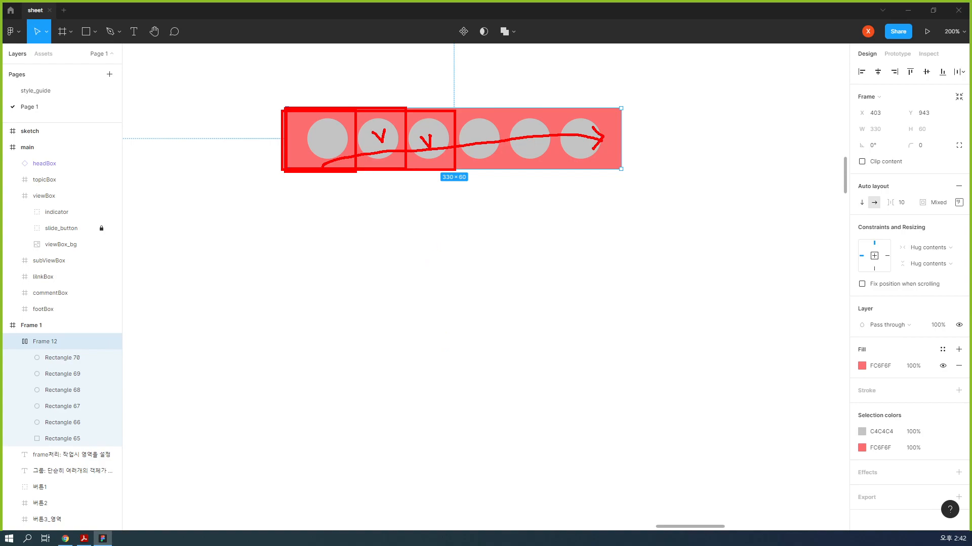
pyautogui.moveTo(68, 332)
pyautogui.mouseDown()
pyautogui.moveTo(34, 338)
pyautogui.moveTo(73, 361)
pyautogui.mouseUp()
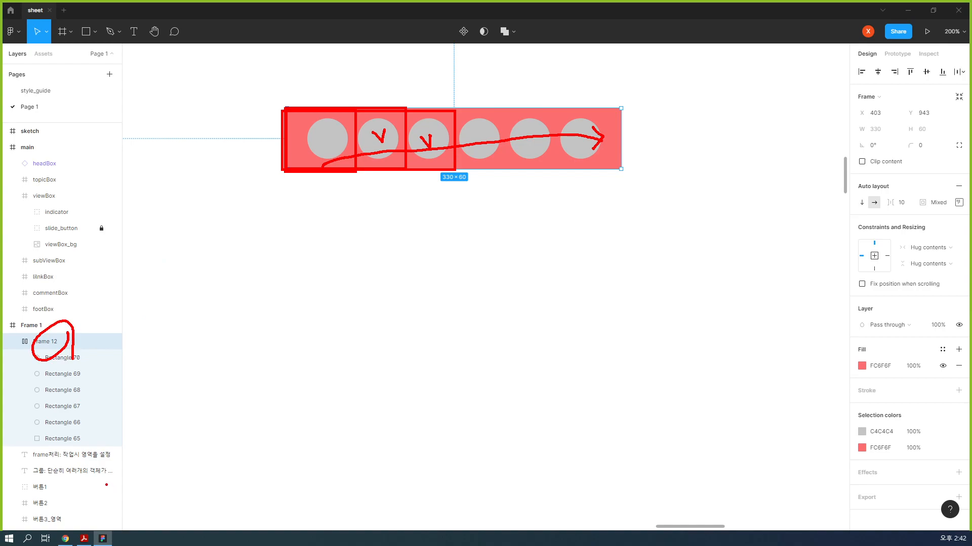
pyautogui.moveTo(485, 211); pyautogui.dragTo(502, 201)
pyautogui.moveTo(573, 115)
pyautogui.mouseDown()
pyautogui.moveTo(625, 96)
pyautogui.moveTo(608, 117)
pyautogui.moveTo(637, 119)
pyautogui.mouseUp()
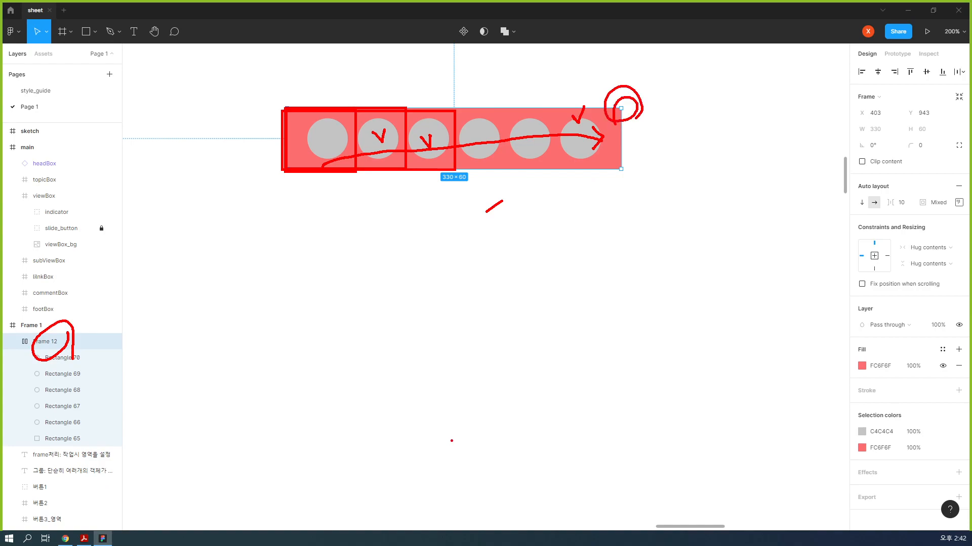
pyautogui.press('e')
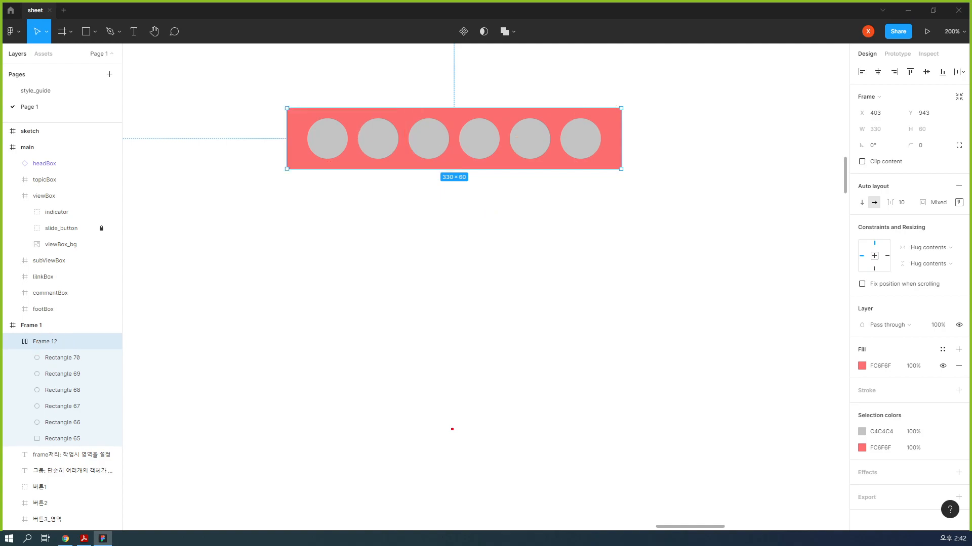
pyautogui.moveTo(360, 140)
pyautogui.mouseDown()
pyautogui.moveTo(396, 143)
pyautogui.moveTo(405, 124)
pyautogui.moveTo(412, 141)
pyautogui.moveTo(459, 143)
pyautogui.mouseUp()
pyautogui.moveTo(522, 133)
pyautogui.mouseDown()
pyautogui.moveTo(502, 123)
pyautogui.moveTo(561, 133)
pyautogui.mouseUp()
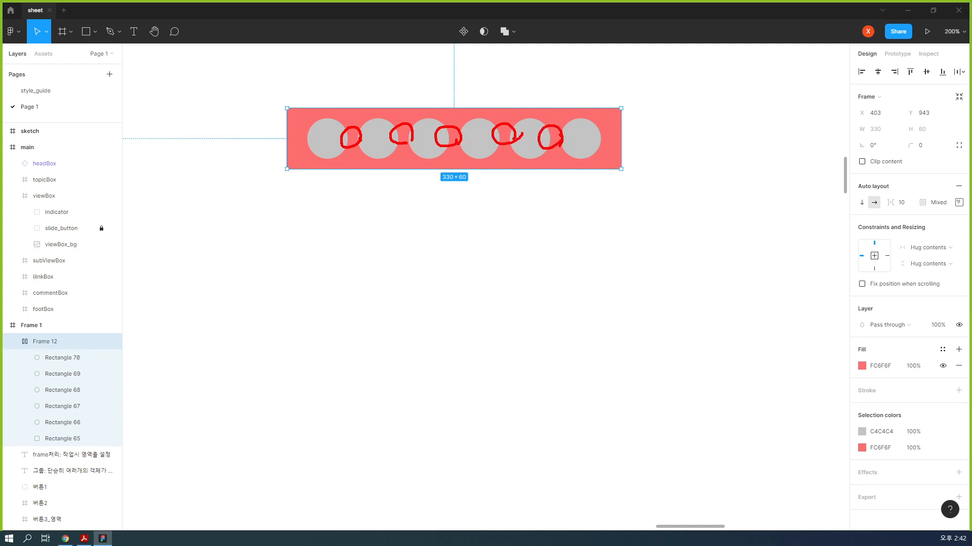
pyautogui.moveTo(860, 188); pyautogui.dragTo(888, 187)
pyautogui.moveTo(936, 209); pyautogui.dragTo(947, 209)
pyautogui.hotkey('ctrl', 'z')
pyautogui.moveTo(906, 210)
pyautogui.mouseDown()
pyautogui.moveTo(886, 213)
pyautogui.moveTo(883, 194)
pyautogui.moveTo(905, 189)
pyautogui.moveTo(905, 212)
pyautogui.mouseUp()
pyautogui.moveTo(556, 146); pyautogui.dragTo(563, 205)
pyautogui.moveTo(502, 138); pyautogui.dragTo(510, 206)
pyautogui.moveTo(455, 137); pyautogui.dragTo(460, 207)
pyautogui.moveTo(406, 136); pyautogui.dragTo(414, 203)
pyautogui.moveTo(354, 144); pyautogui.dragTo(362, 204)
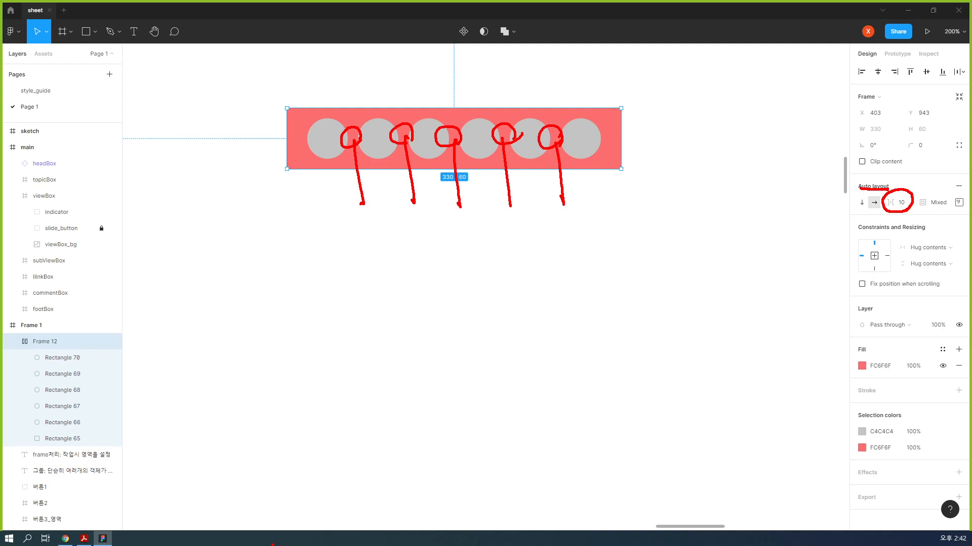
pyautogui.press('Escape')
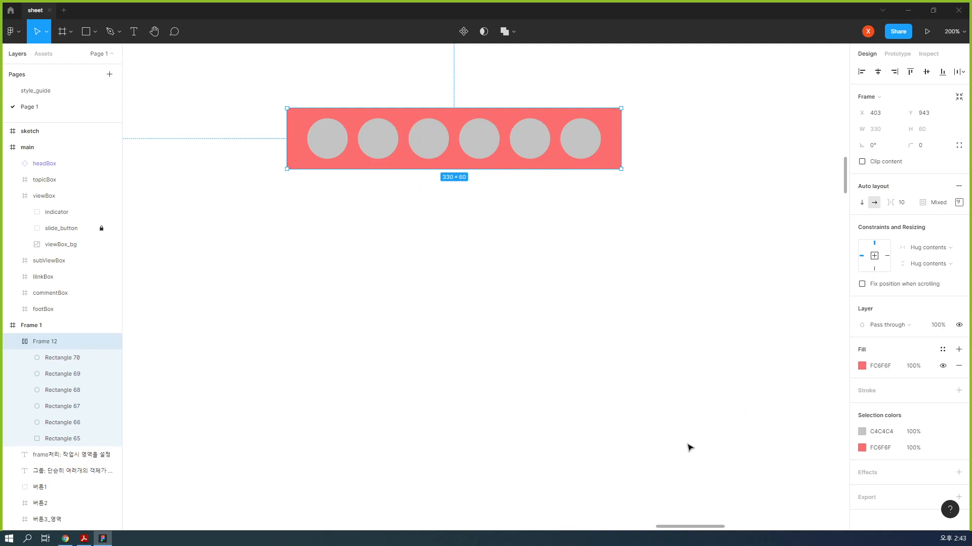
# Set the auto layout frame's spacing between items to 20
pyautogui.click(904, 204)
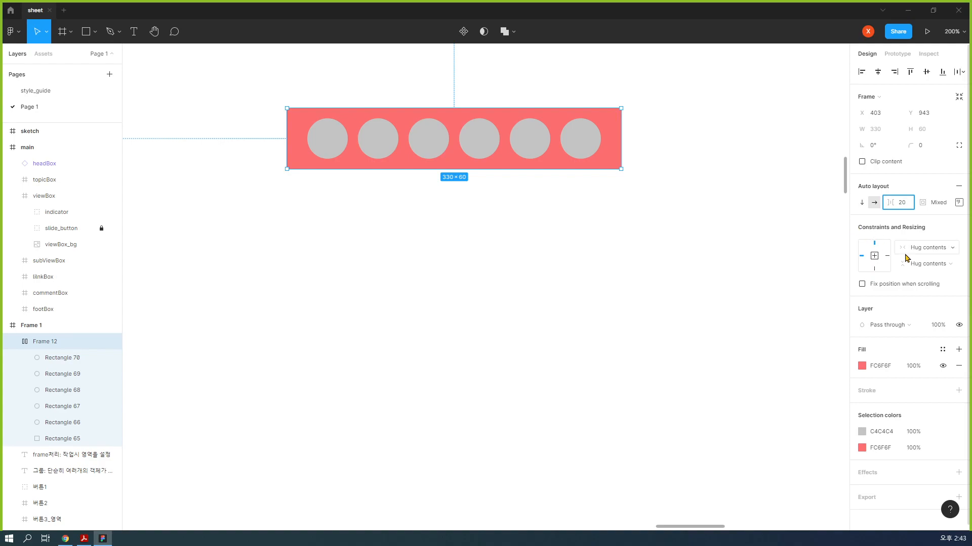
pyautogui.press('Return')
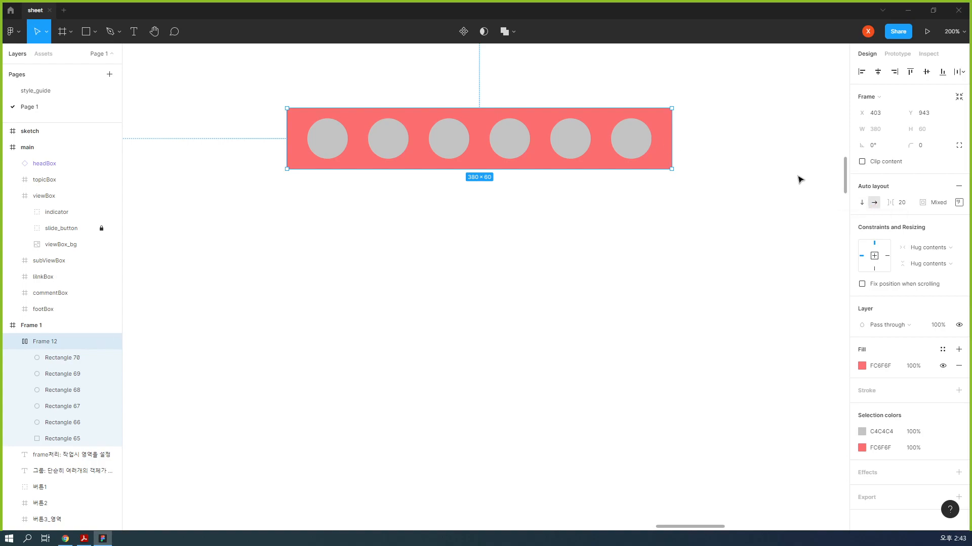
# Switch the frame's auto layout direction to vertical and back to horizontal twice
pyautogui.click(861, 203)
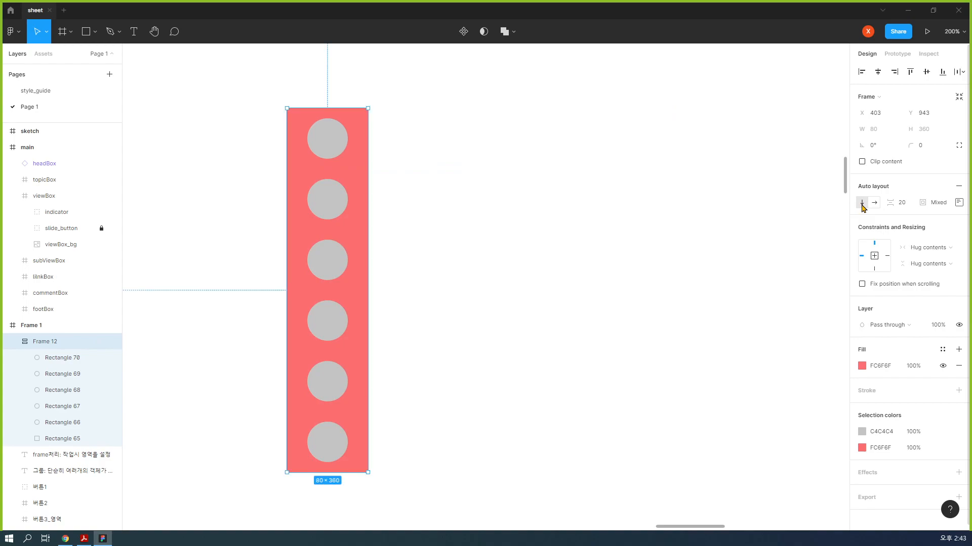
pyautogui.click(874, 205)
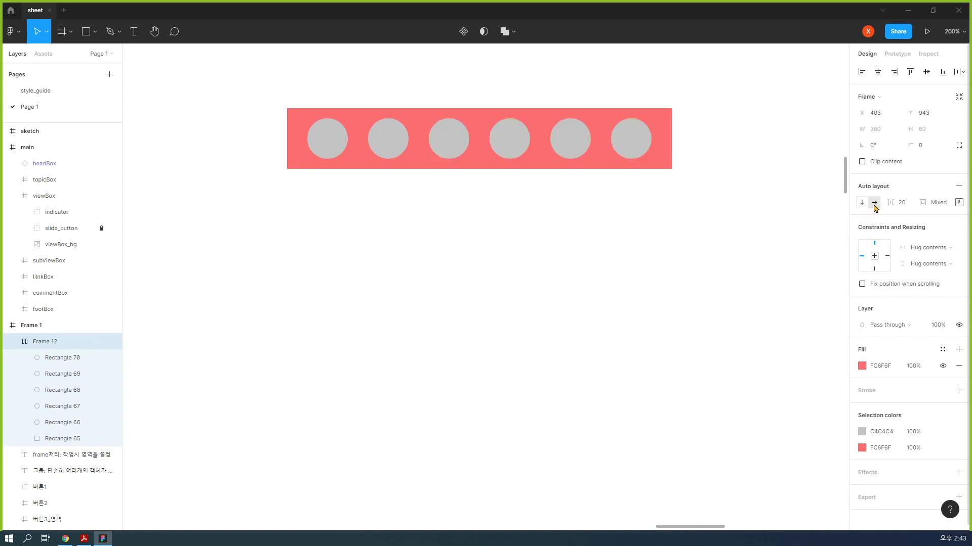
pyautogui.click(864, 204)
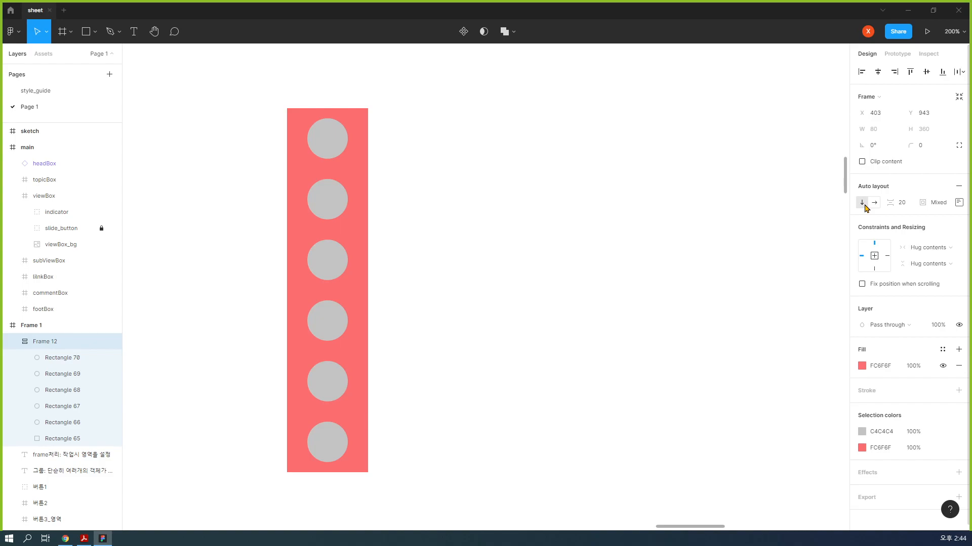
pyautogui.click(875, 204)
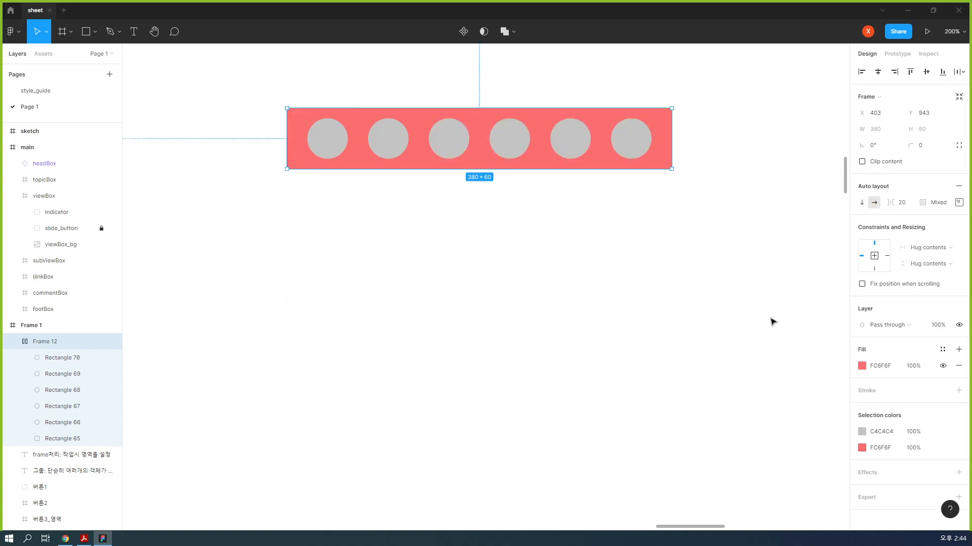
# Round the auto layout frame's ends by setting its corner radius to 50, then 60, and finally 410
pyautogui.click(927, 147)
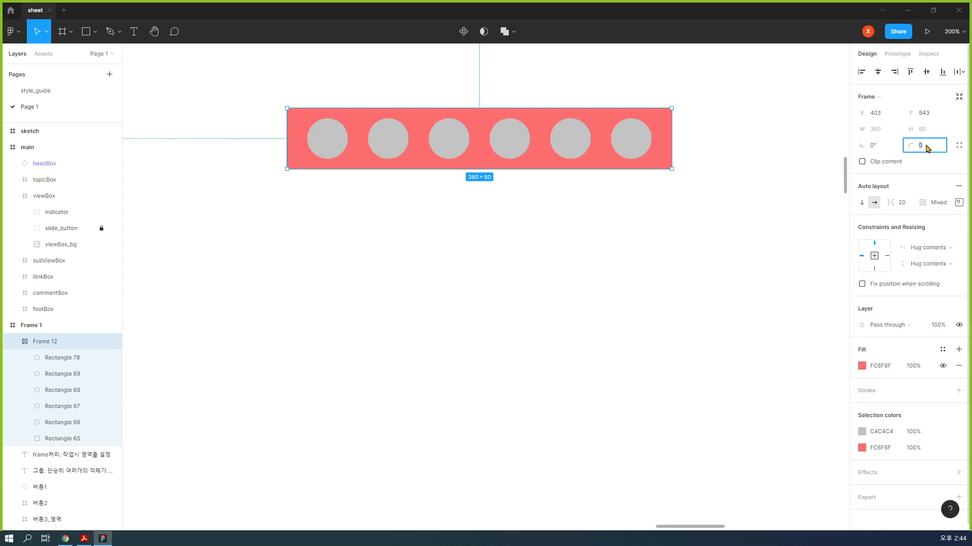
pyautogui.press('Return')
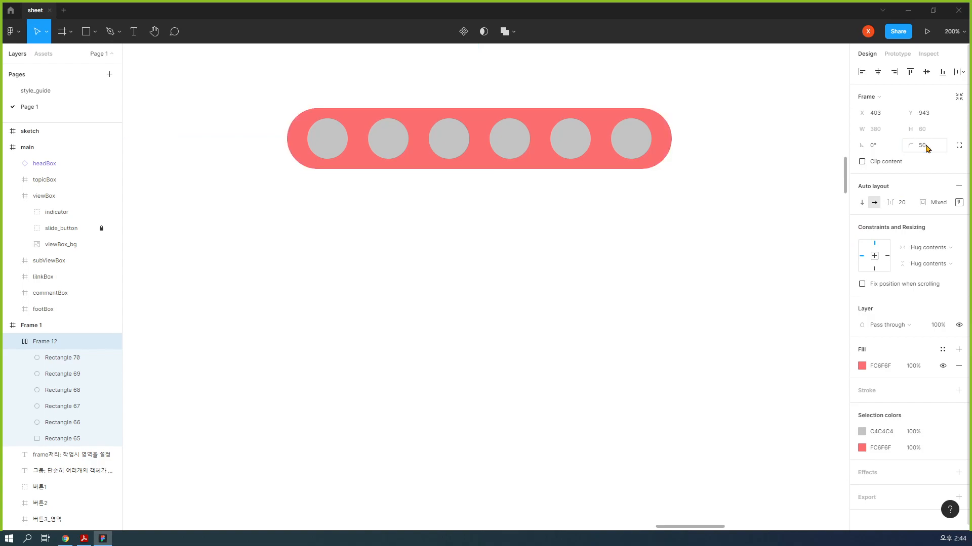
pyautogui.click(926, 147)
pyautogui.write('60')
pyautogui.press('Return')
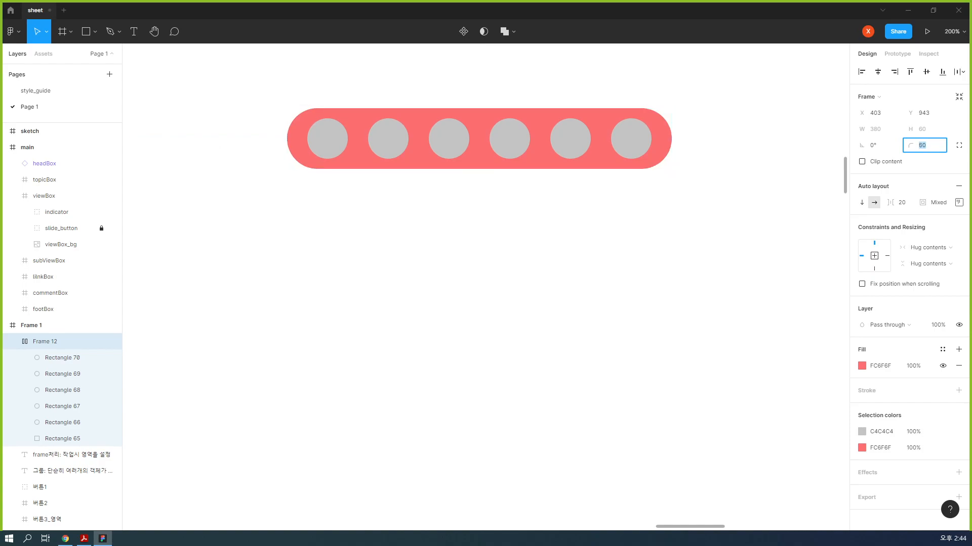
pyautogui.hotkey('shift', 'Up')
pyautogui.hotkey('shift', 'Up')
pyautogui.press('Return')
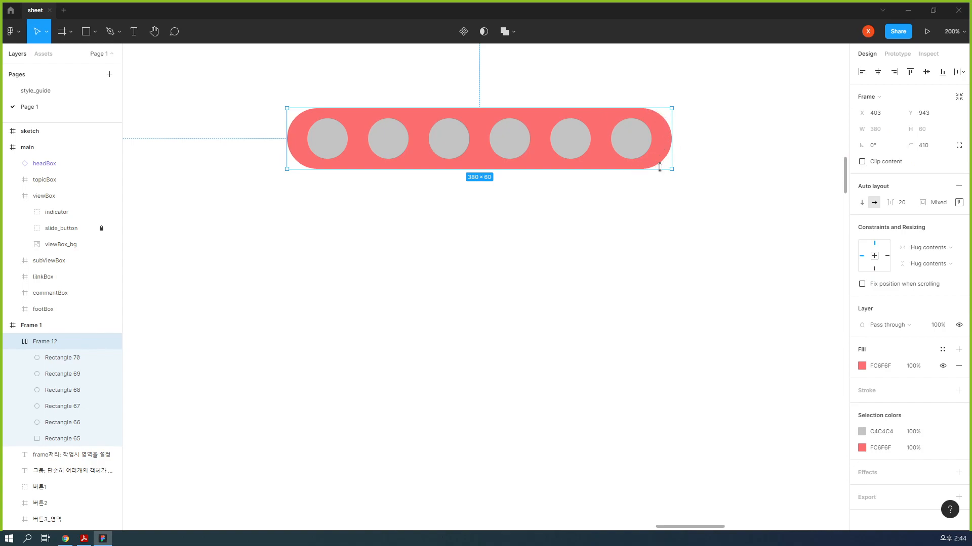
pyautogui.click(701, 279)
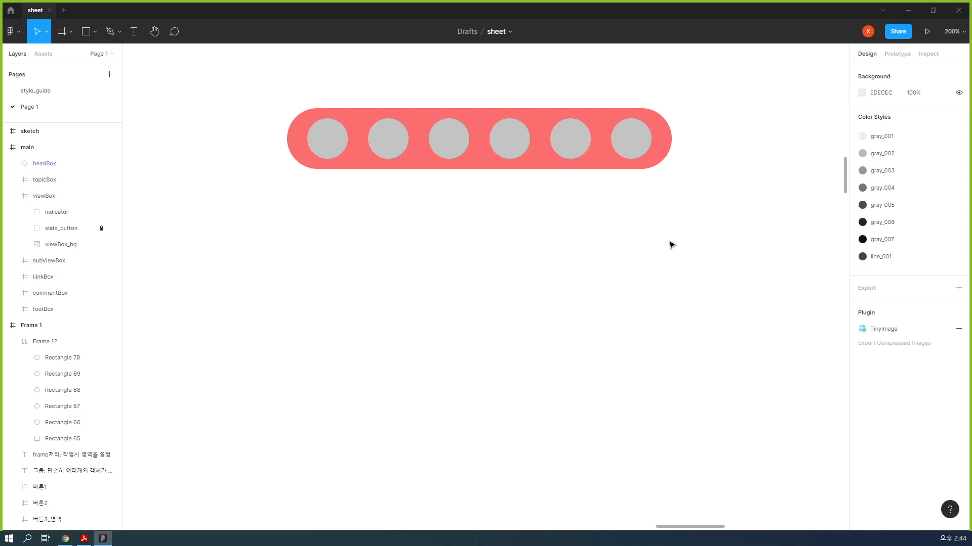
# Move the rounded frame of circles up to about X 401, Y 908 and deselect it
pyautogui.click(515, 155)
pyautogui.moveTo(521, 152); pyautogui.dragTo(522, 118)
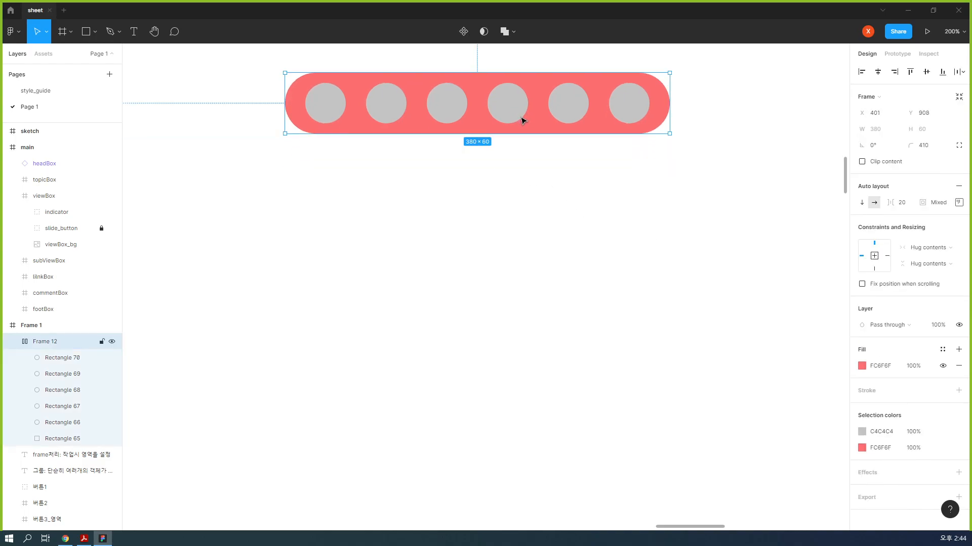
pyautogui.click(548, 190)
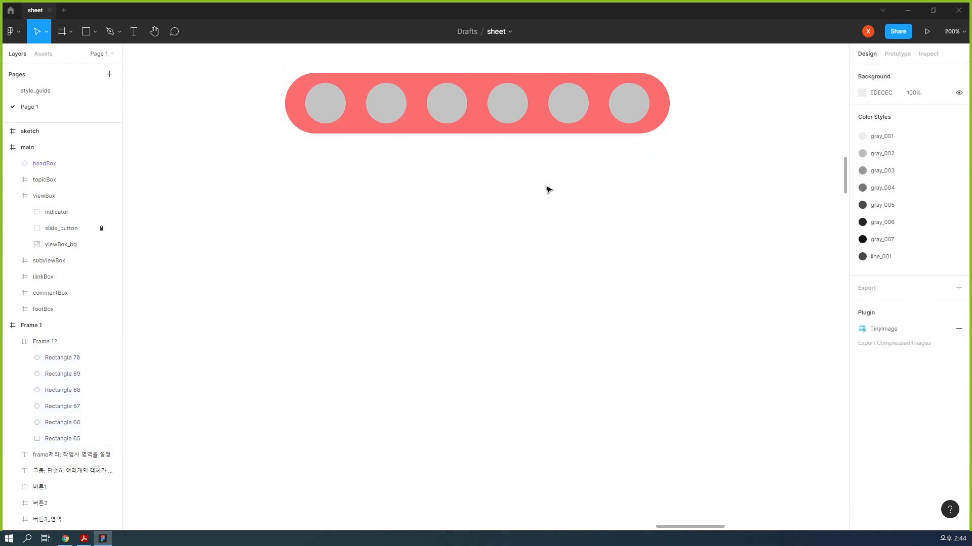
# Draw a square about 31 by 31 on the empty area below the row of circles
pyautogui.click(97, 33)
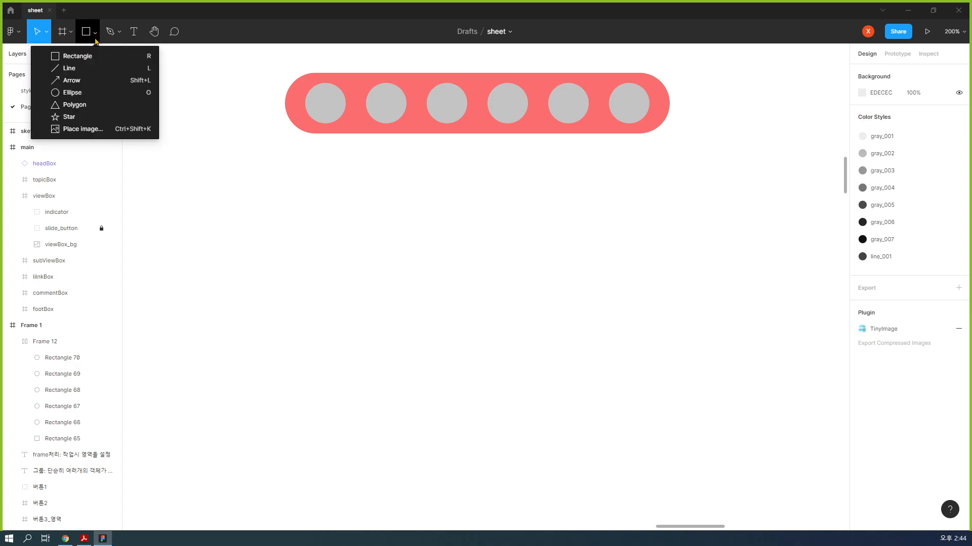
pyautogui.click(113, 61)
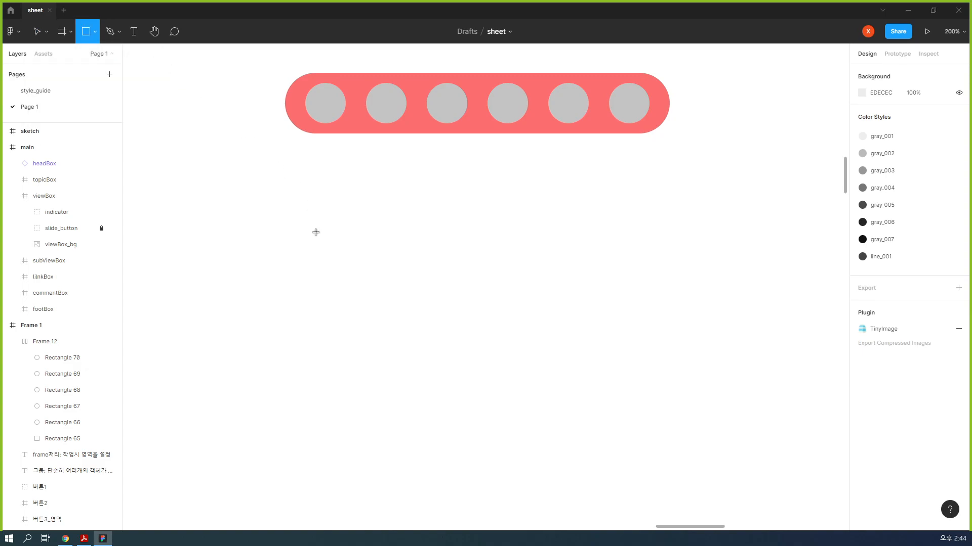
pyautogui.moveTo(224, 196); pyautogui.dragTo(255, 219)
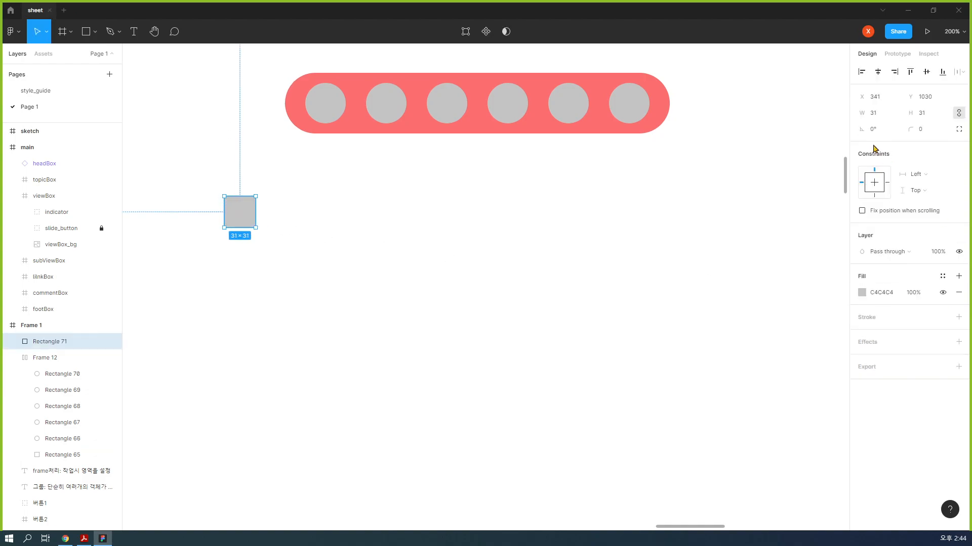
# Set the new square's width and height to 3030
pyautogui.click(880, 119)
pyautogui.write('30')
pyautogui.press('Tab')
pyautogui.write('3030')
pyautogui.press('Return')
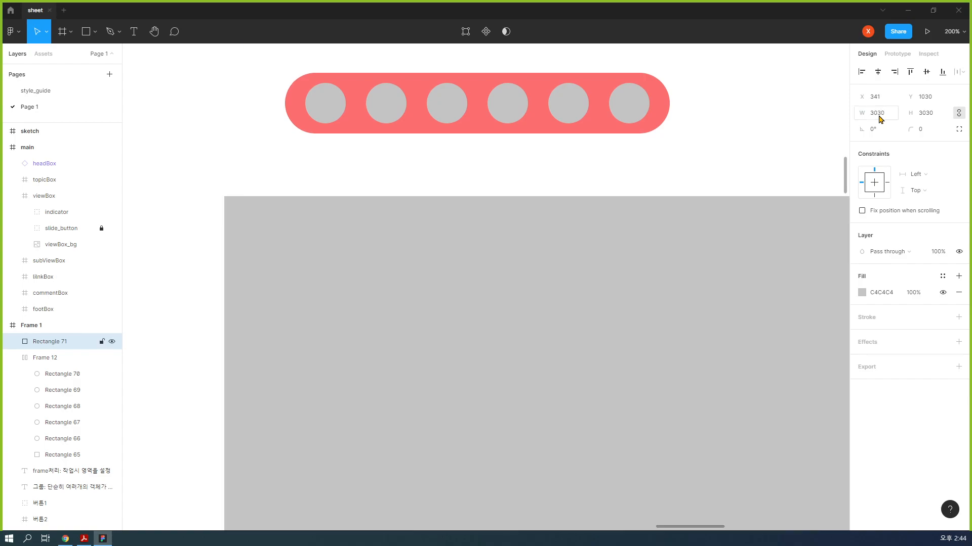
# Correct the oversized square's width and height to 30 each and deselect it
pyautogui.click(881, 116)
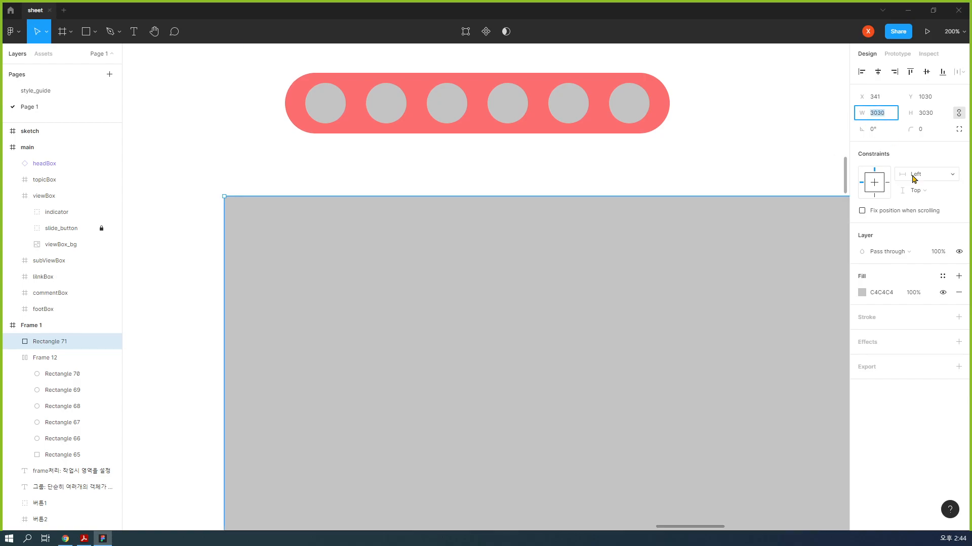
pyautogui.write('30')
pyautogui.press('Tab')
pyautogui.write('30')
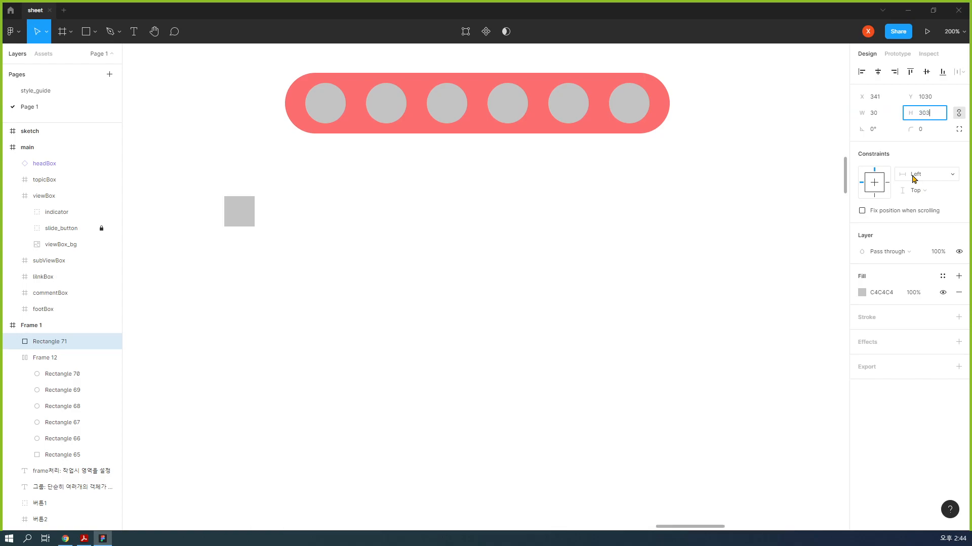
pyautogui.press('BackSpace')
pyautogui.press('Return')
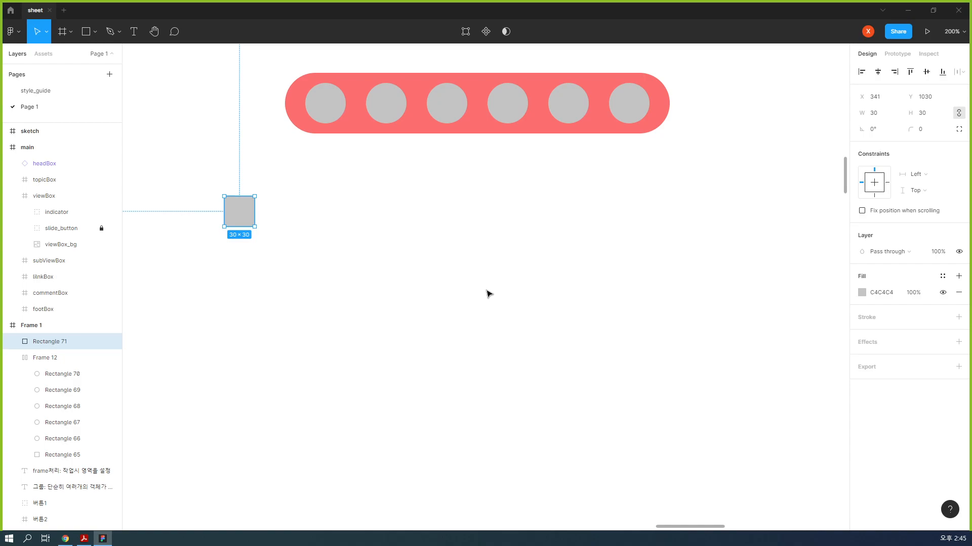
pyautogui.click(489, 293)
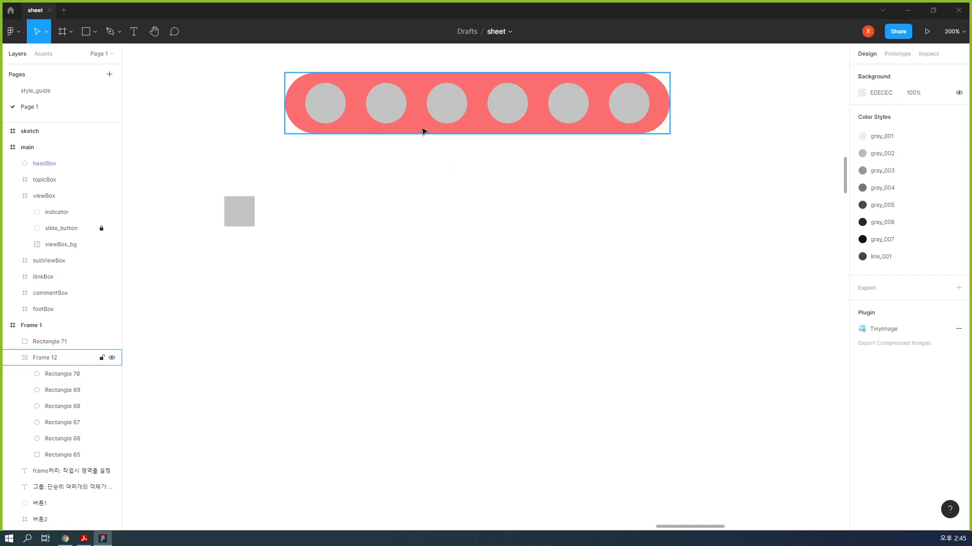
# Examine the component button examples above the row of circles and return to the small square
pyautogui.moveTo(566, 122); pyautogui.dragTo(695, 444)
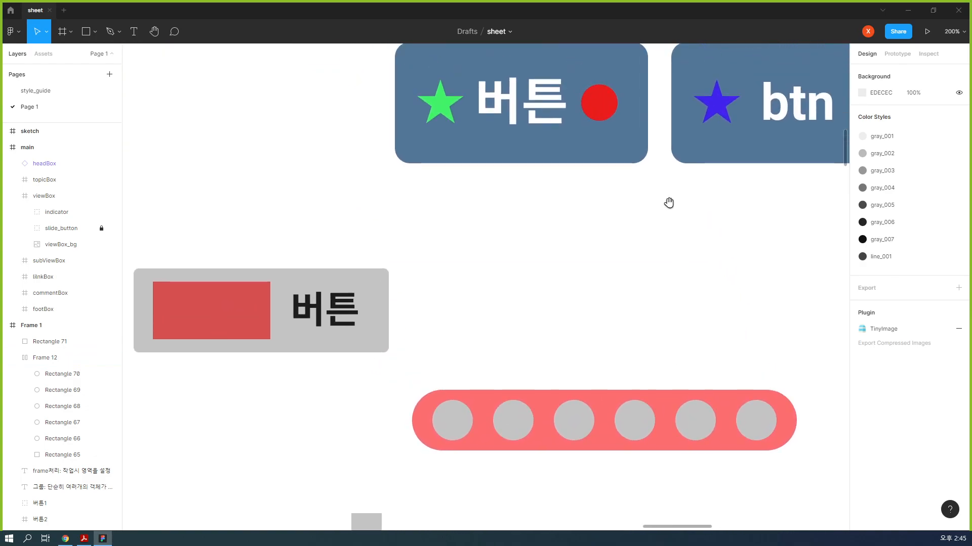
pyautogui.moveTo(673, 199); pyautogui.dragTo(612, 351)
pyautogui.moveTo(322, 239); pyautogui.dragTo(495, 298)
pyautogui.click(396, 233)
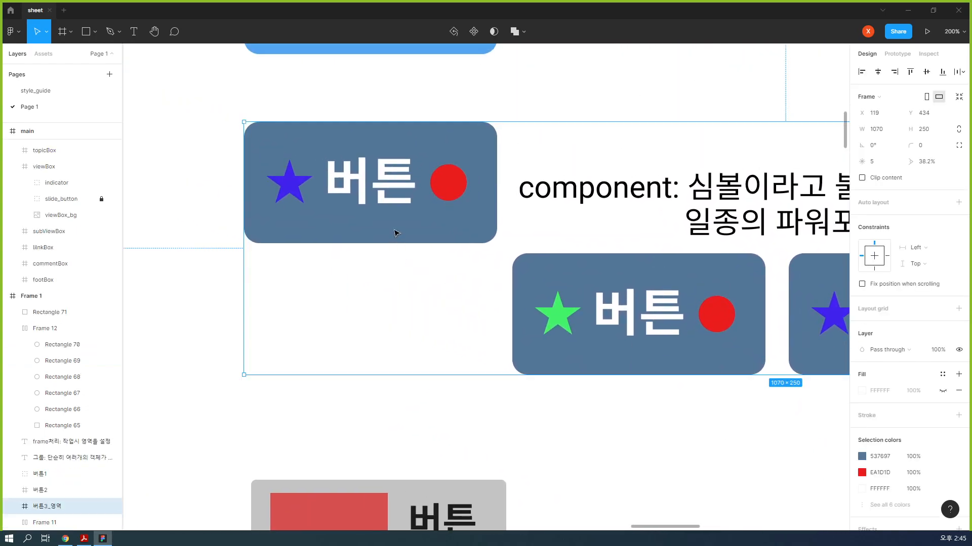
pyautogui.click(785, 435)
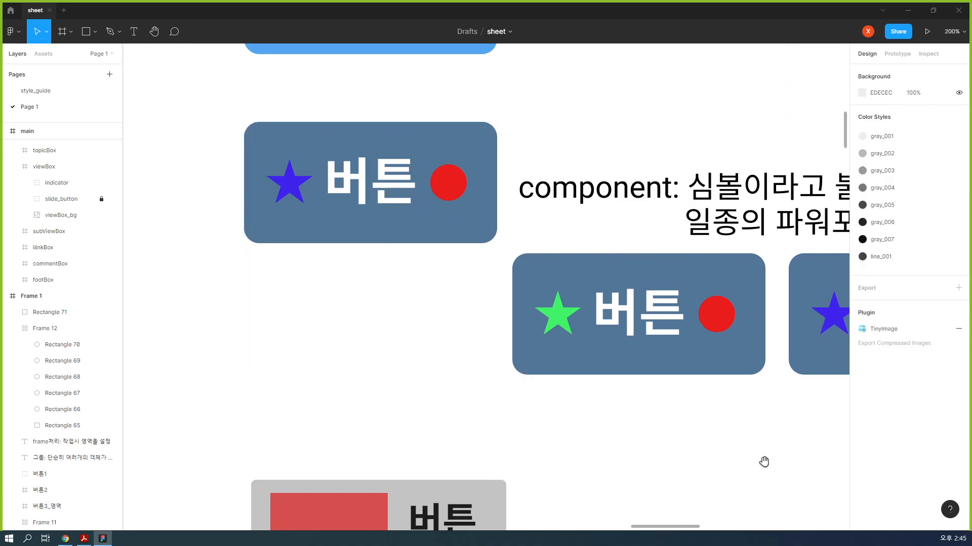
pyautogui.moveTo(764, 462); pyautogui.dragTo(648, 71)
pyautogui.moveTo(601, 345); pyautogui.dragTo(516, 195)
# Turn the 30 by 30 square below the row of circles into a component
pyautogui.click(281, 189)
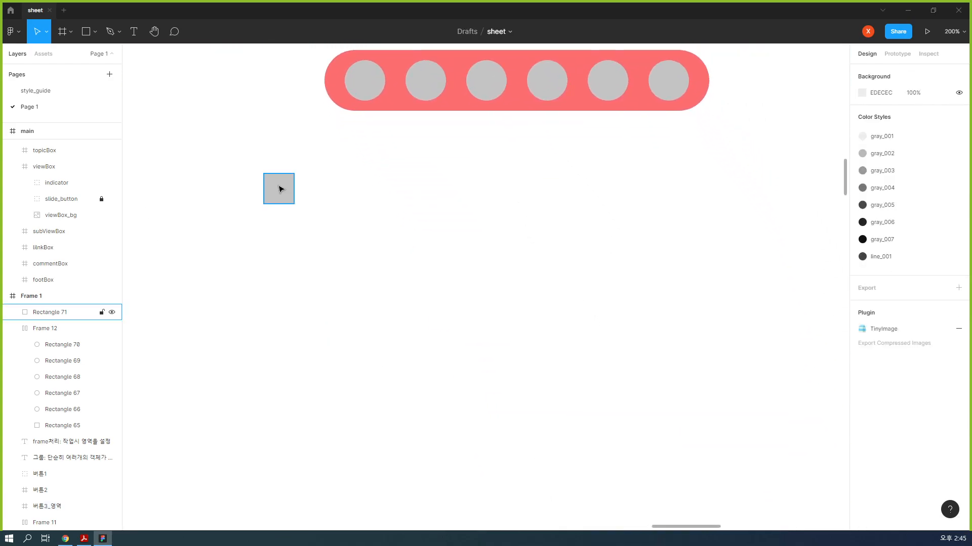
pyautogui.click(281, 190)
pyautogui.rightClick(280, 190)
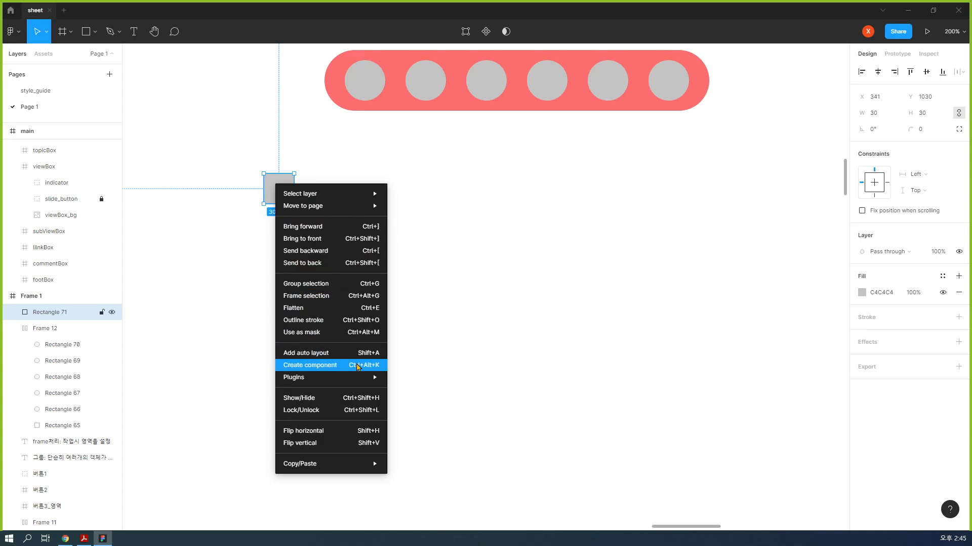
pyautogui.click(357, 366)
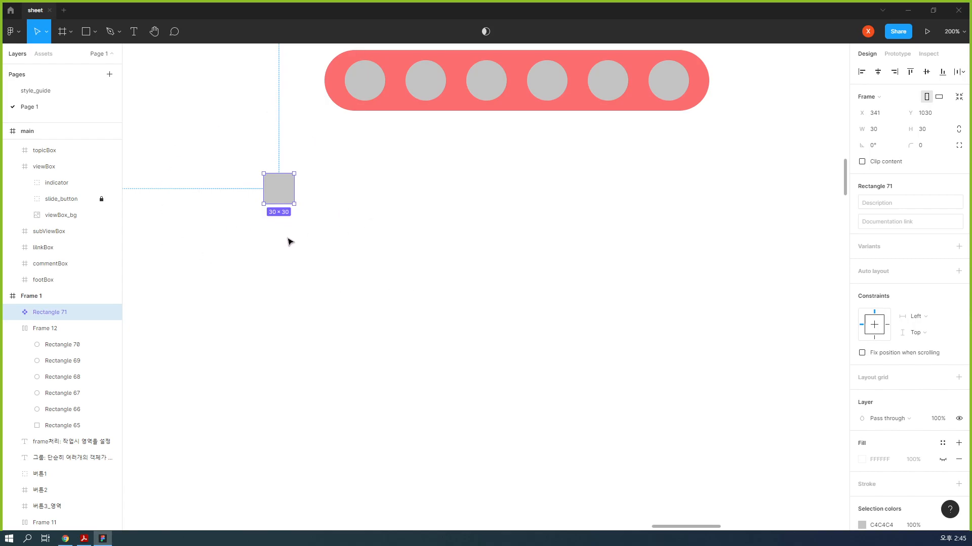
# Set the square component's outer corner radius to 60
pyautogui.click(921, 146)
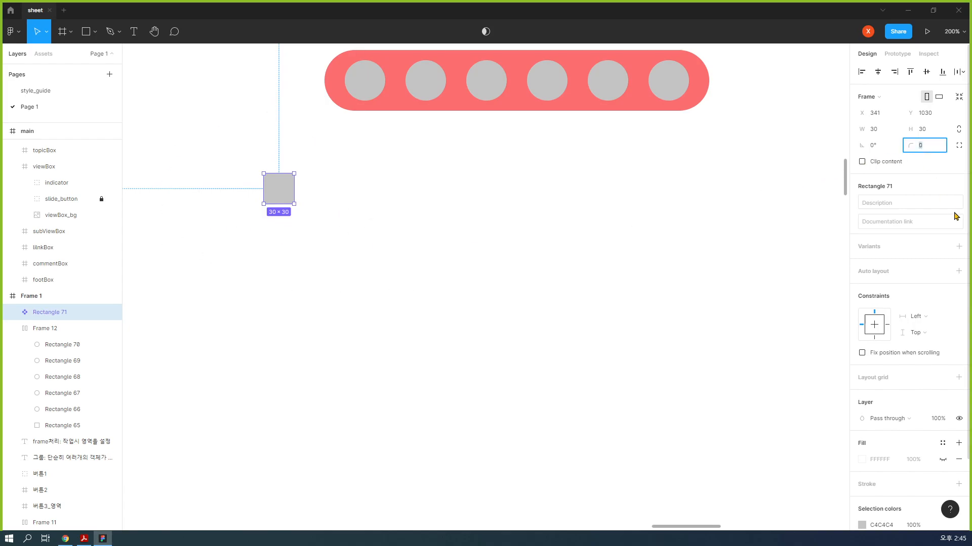
pyautogui.write('10')
pyautogui.hotkey('shift', 'Up')
pyautogui.press('Return')
# Round the rectangle nested inside the square component by setting its corner radius to 40
pyautogui.click(14, 312)
pyautogui.click(74, 330)
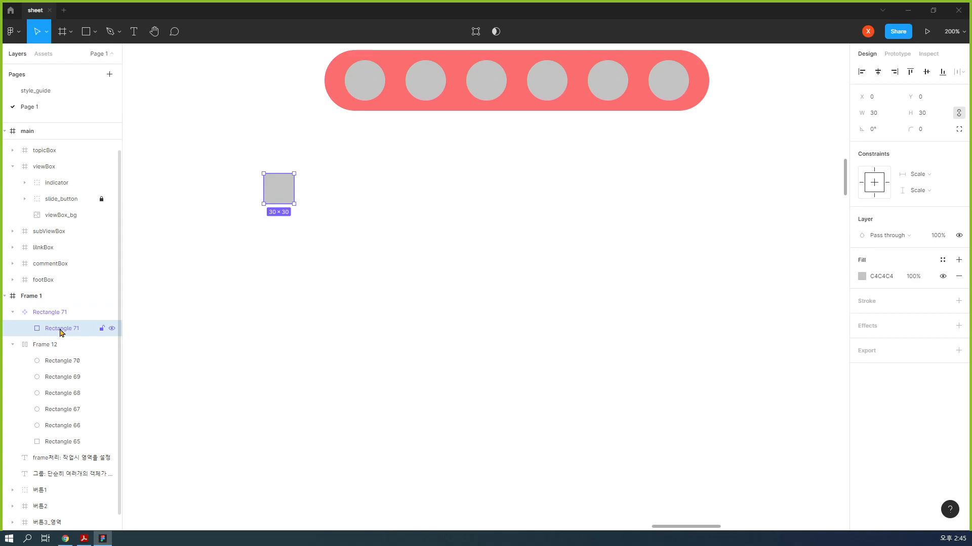
pyautogui.scroll(-1, 68, 299)
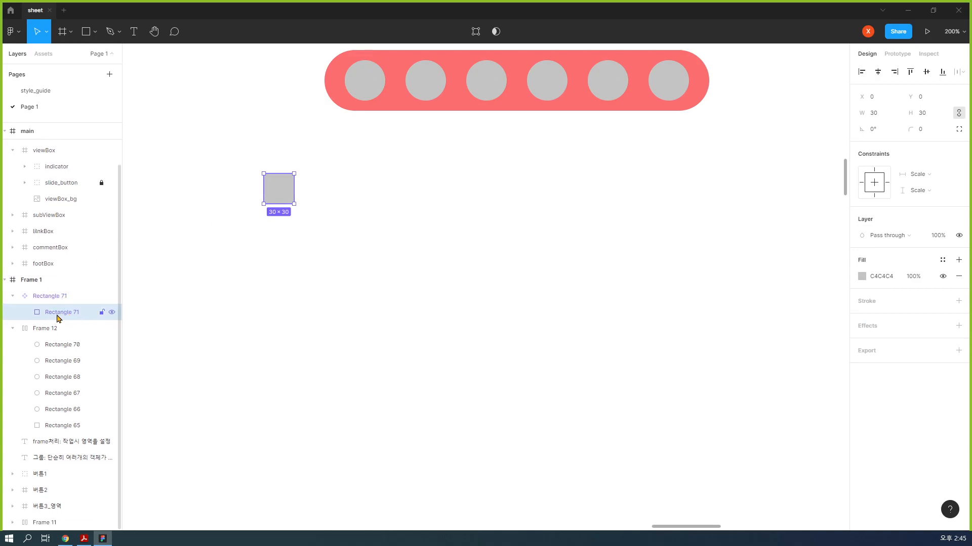
pyautogui.click(921, 135)
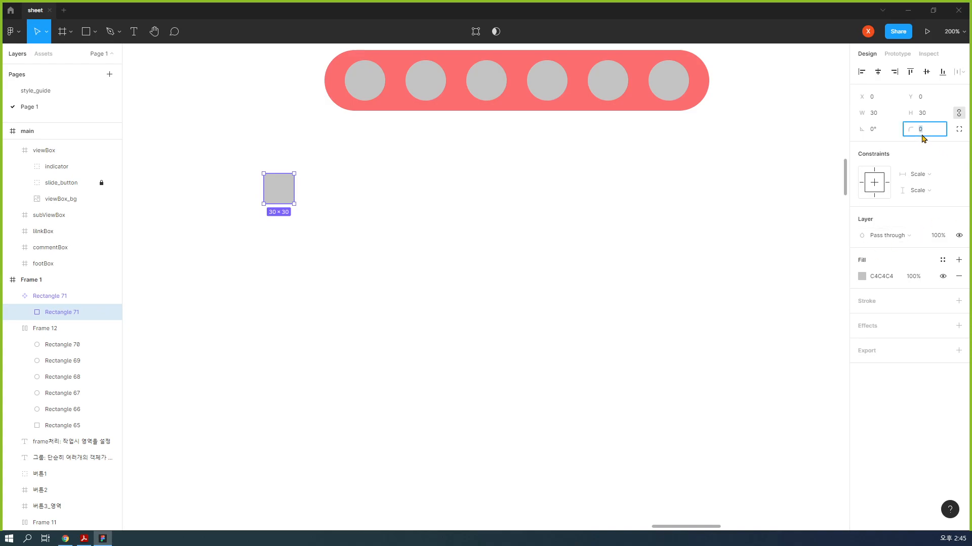
pyautogui.write('20')
pyautogui.press('Return')
pyautogui.press('Escape')
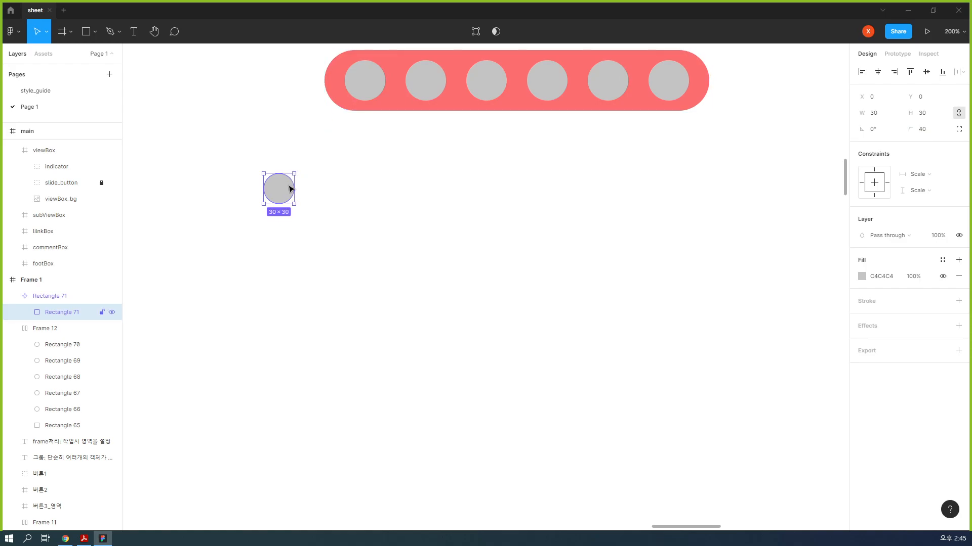
# Stretch the rounded rectangle inside the component to about 296 wide, and compare it with the component's own bounds
pyautogui.moveTo(296, 186); pyautogui.dragTo(561, 183)
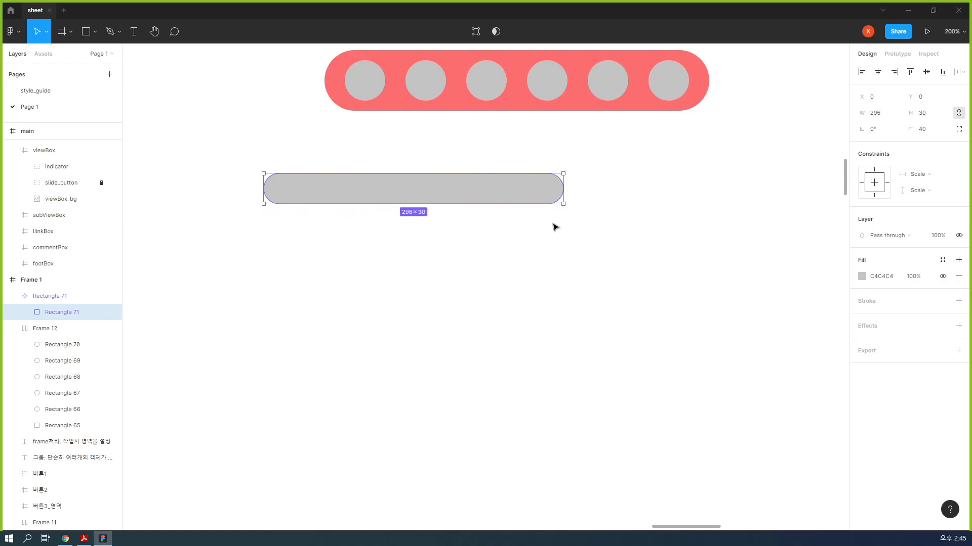
pyautogui.click(551, 251)
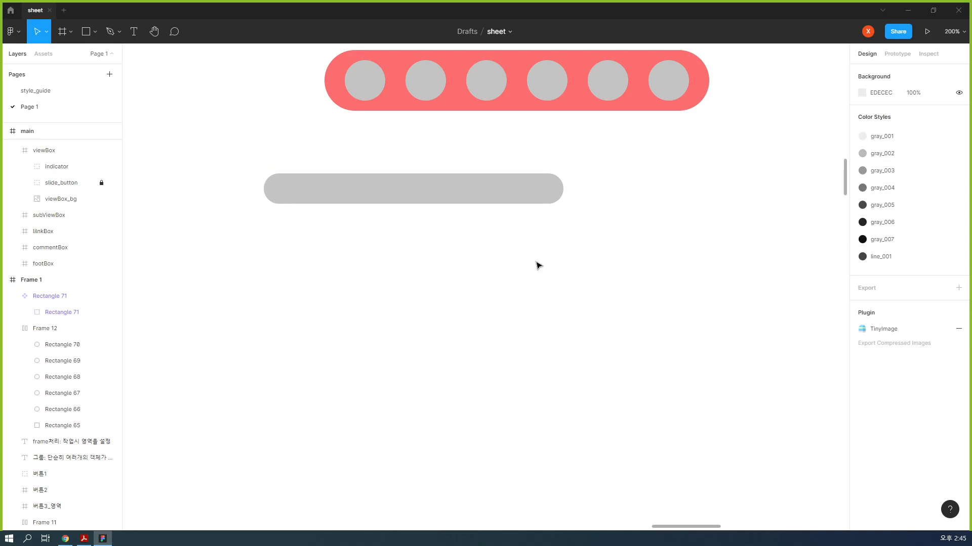
pyautogui.click(473, 202)
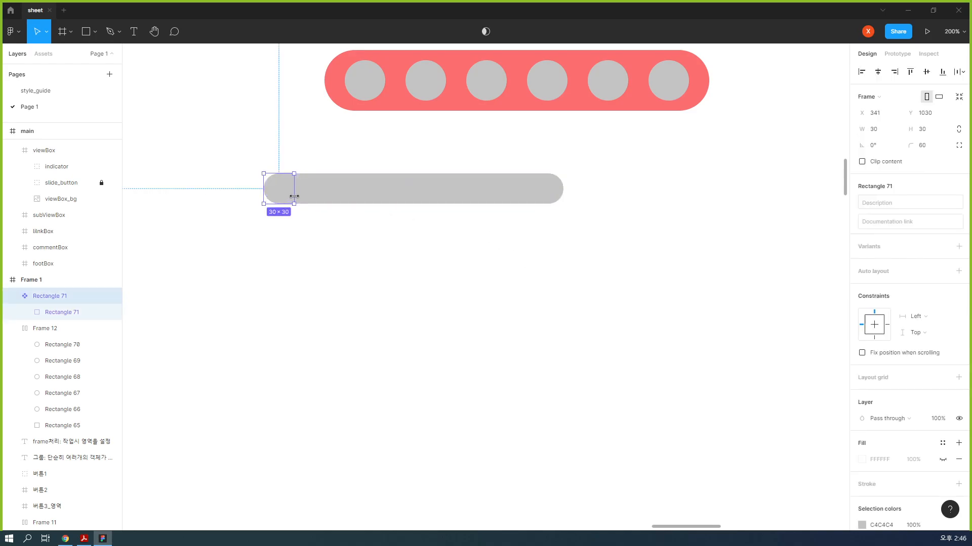
pyautogui.click(384, 298)
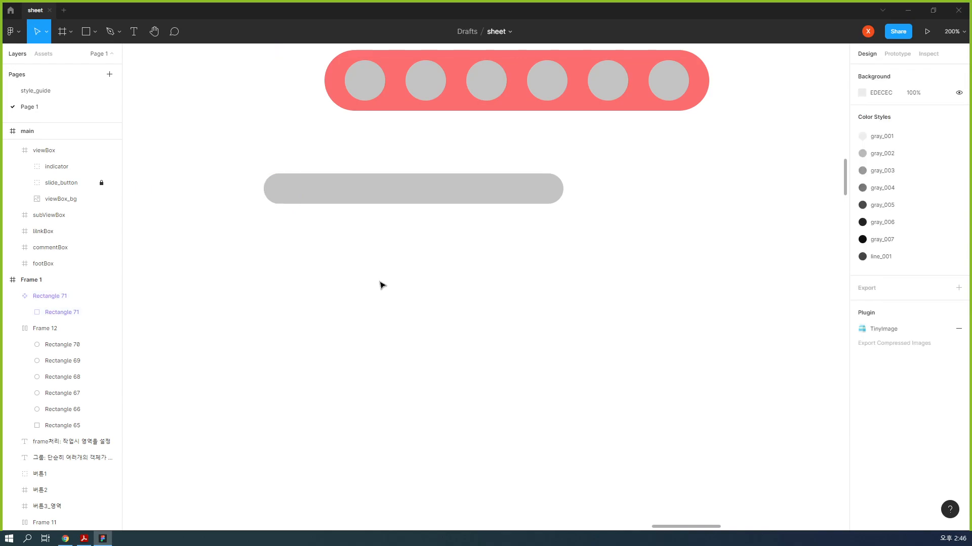
# Undo the stretch and delete the nested rectangle together with its component
pyautogui.hotkey('ctrl', 'z')
pyautogui.press('Delete')
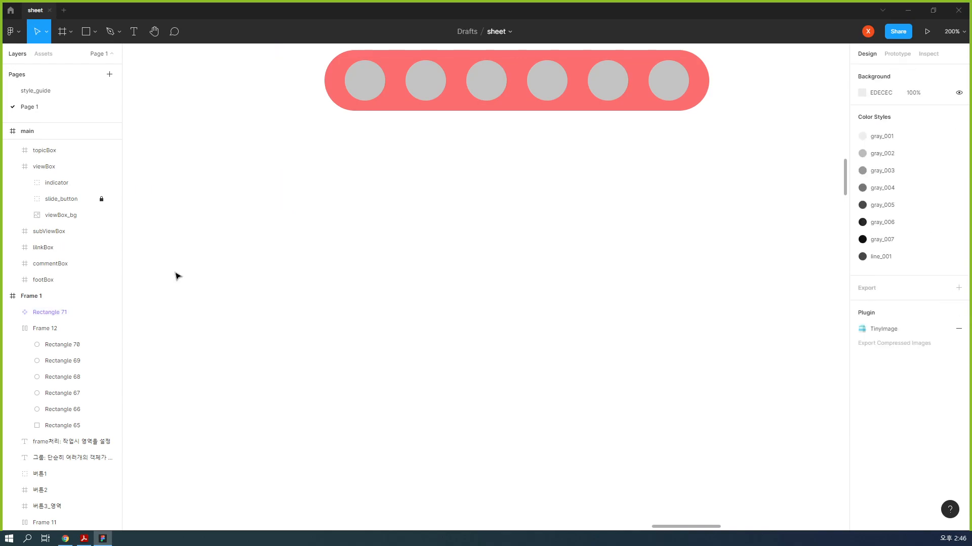
pyautogui.click(57, 311)
pyautogui.press('Delete')
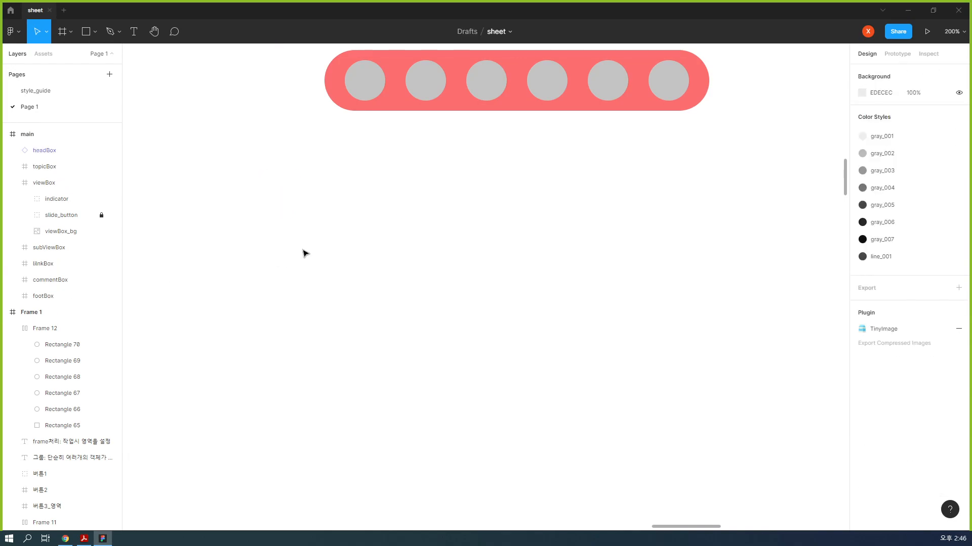
# Draw a new square about 36 by 36 below the row of circles and set its width and height to 30
pyautogui.click(86, 31)
pyautogui.moveTo(305, 177); pyautogui.dragTo(342, 211)
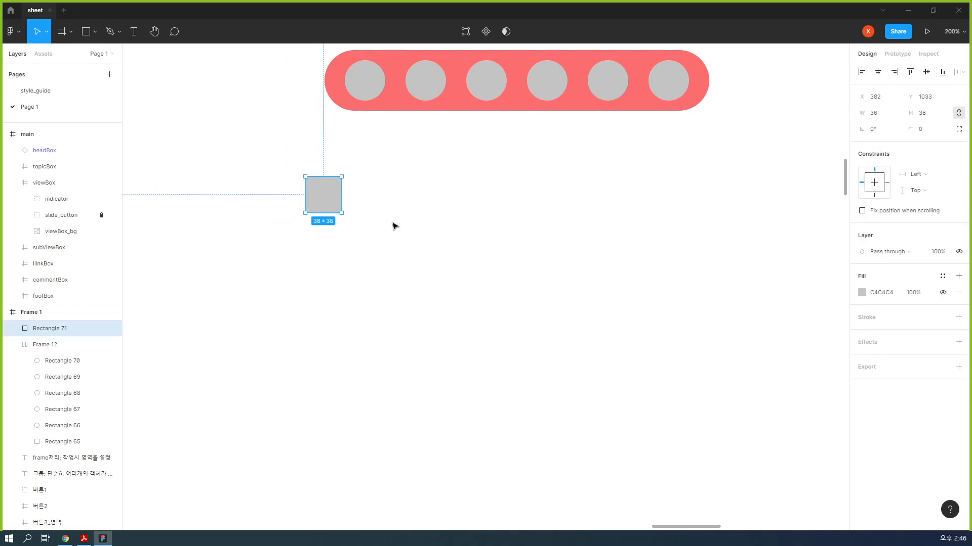
pyautogui.click(886, 114)
pyautogui.write('30')
pyautogui.press('Tab')
pyautogui.write('30')
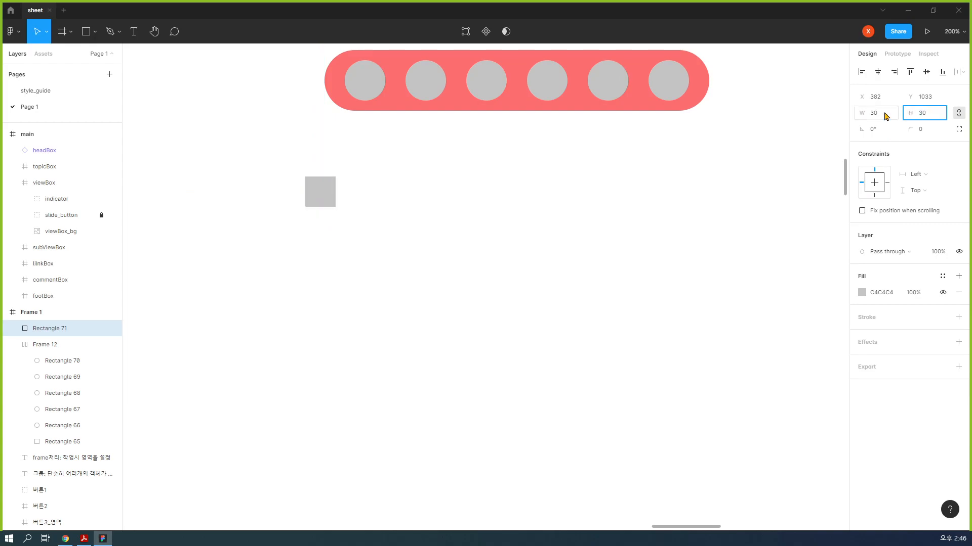
pyautogui.press('Return')
pyautogui.click(400, 258)
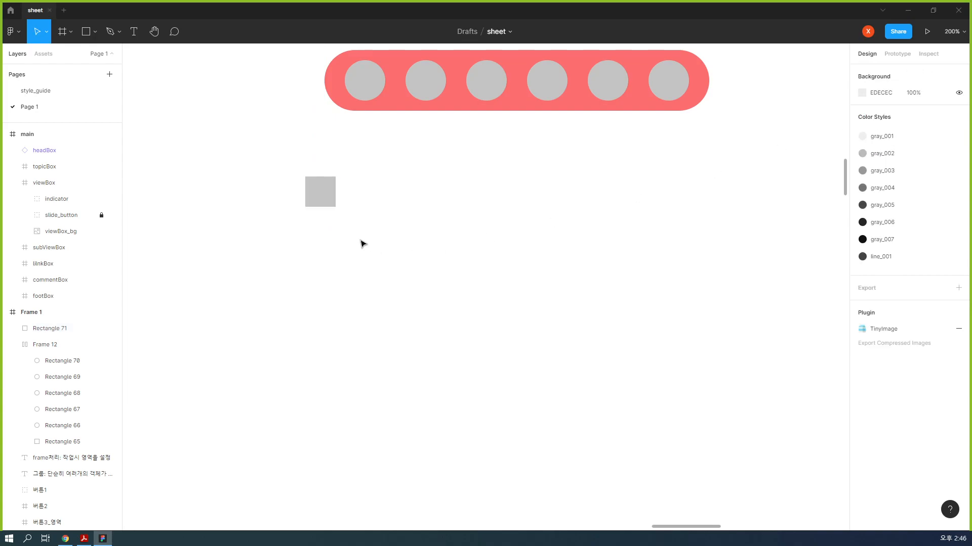
# Move the new square to about X 332, Y 1045 and round it with a corner radius of 15
pyautogui.moveTo(319, 193); pyautogui.dragTo(266, 204)
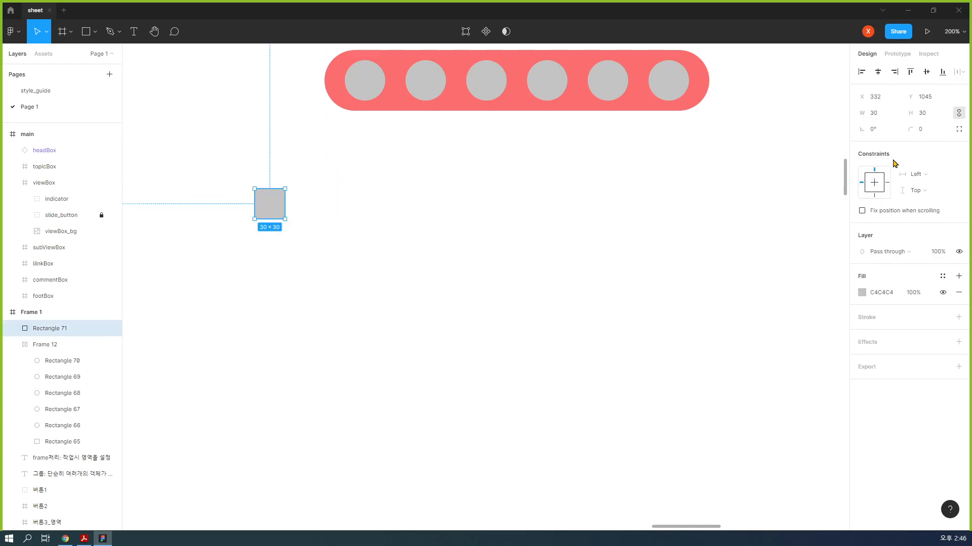
pyautogui.click(935, 131)
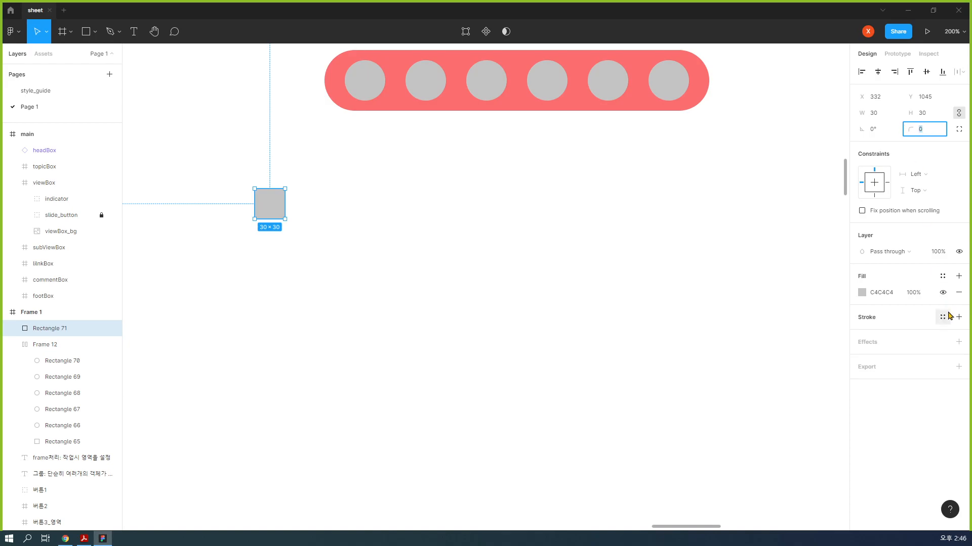
pyautogui.write('15')
pyautogui.press('Return')
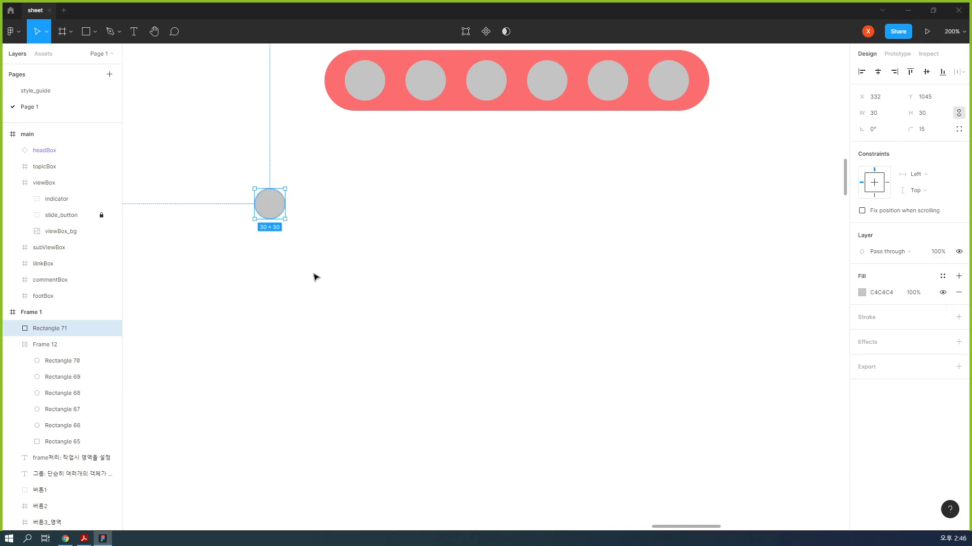
pyautogui.click(404, 226)
# Stretch the rounded square horizontally to about 180 wide, and undo the stretch
pyautogui.click(272, 204)
pyautogui.moveTo(283, 204); pyautogui.dragTo(431, 220)
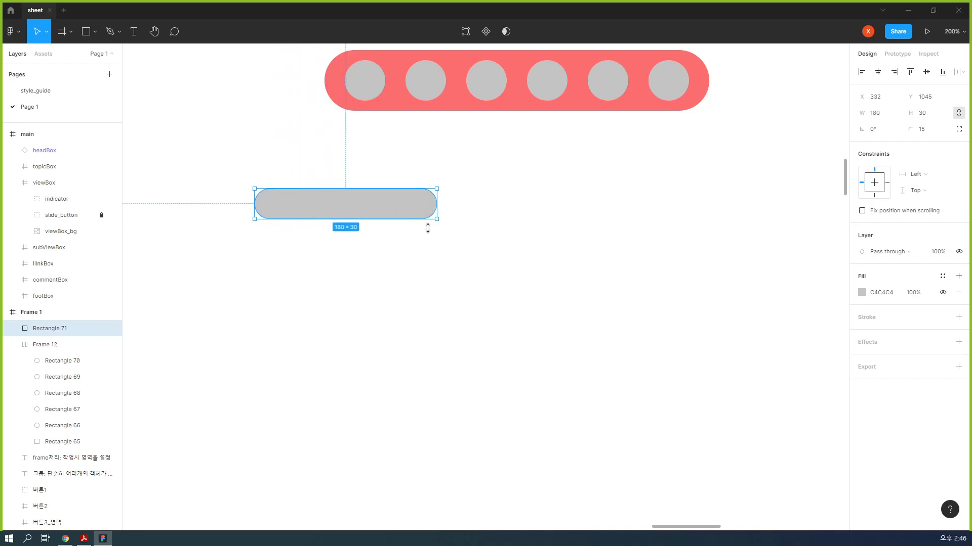
pyautogui.click(410, 296)
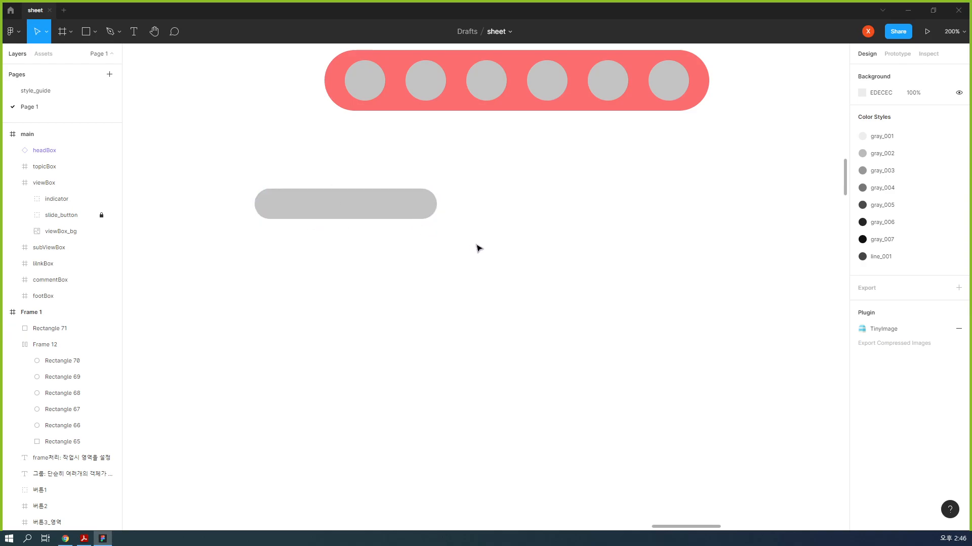
pyautogui.hotkey('ctrl', 'z')
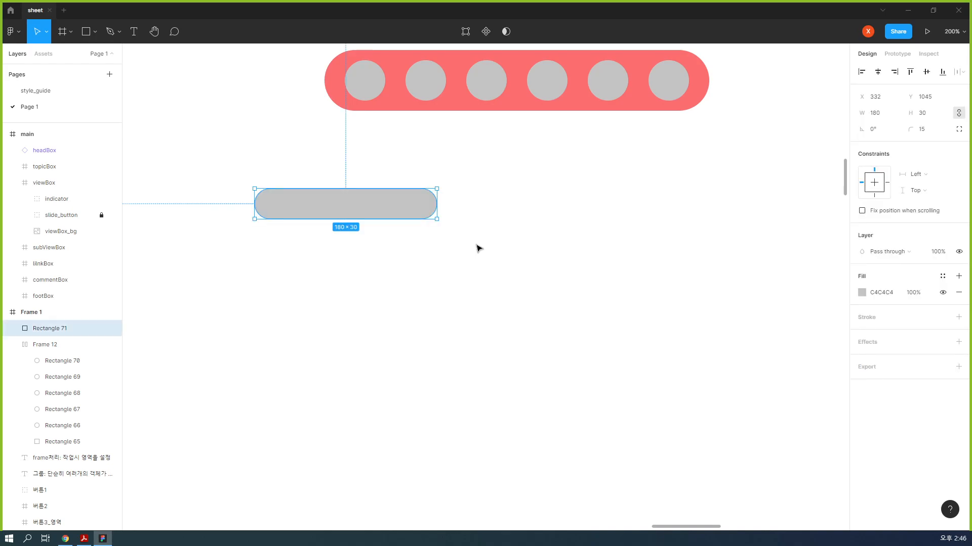
pyautogui.hotkey('ctrl', 'z')
# Draw a circle about 30 by 30 with the Ellipse tool beside the rounded square
pyautogui.click(95, 34)
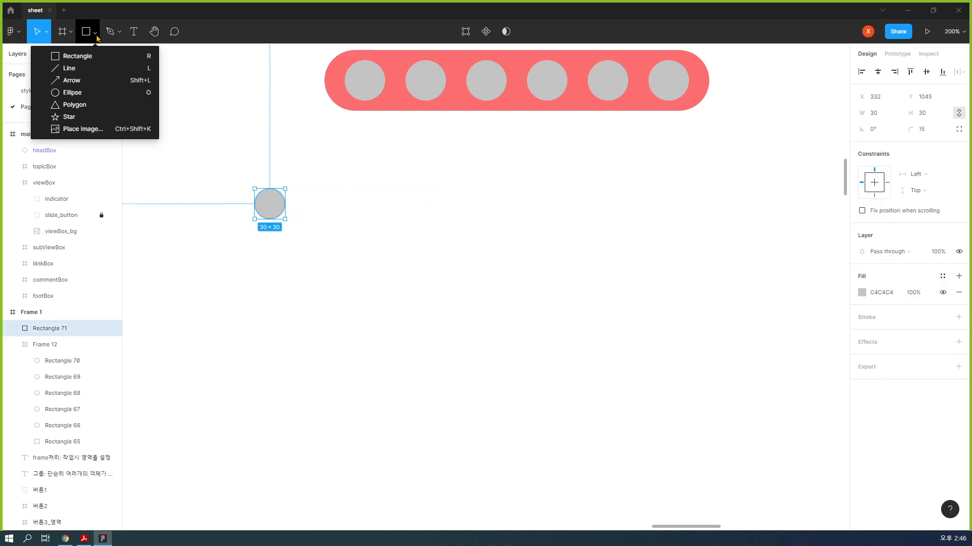
pyautogui.click(102, 92)
pyautogui.moveTo(317, 188); pyautogui.dragTo(348, 219)
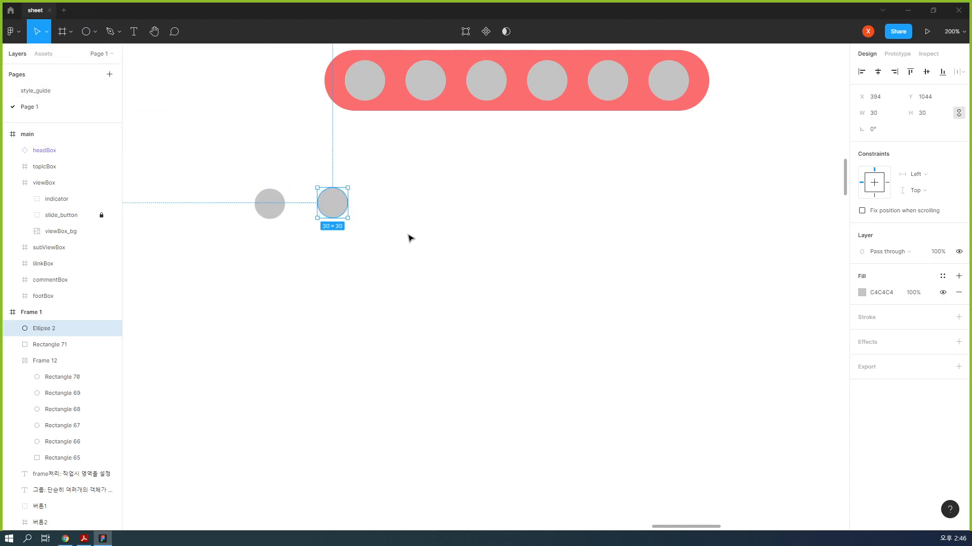
pyautogui.click(357, 226)
# Stretch the ellipse horizontally to about 267 wide and delete it
pyautogui.click(334, 205)
pyautogui.moveTo(348, 202); pyautogui.dragTo(587, 203)
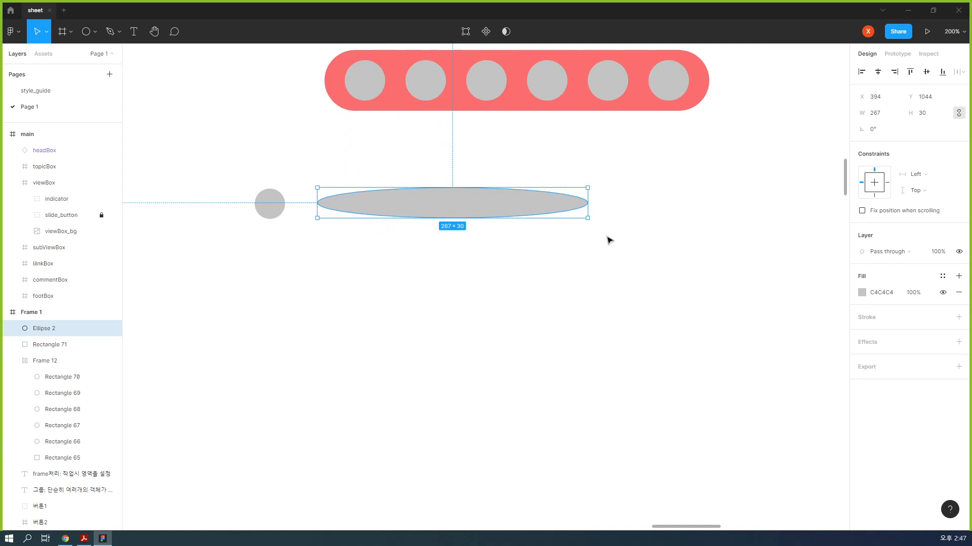
pyautogui.press('Delete')
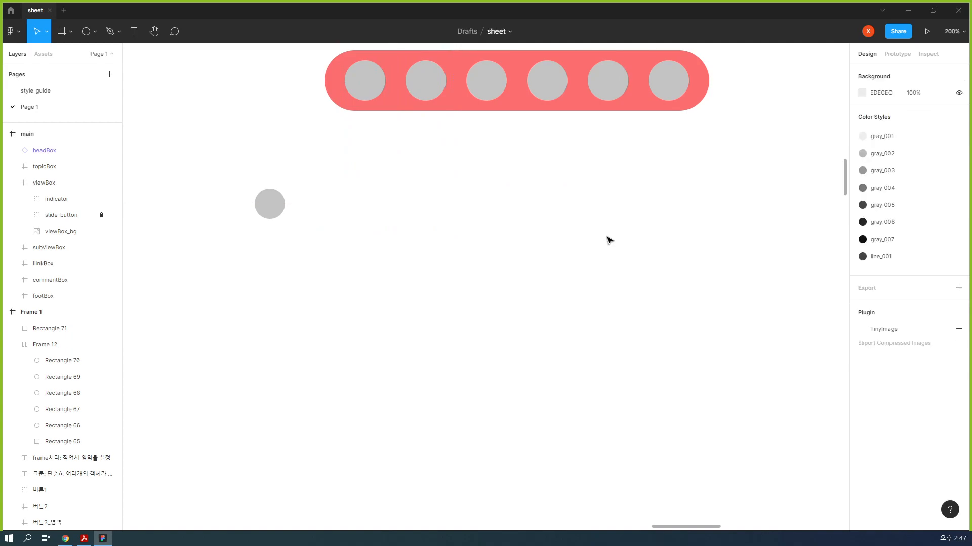
# Convert the 30 by 30 rounded square into a component and place four instances of it in a row beside it
pyautogui.click(268, 218)
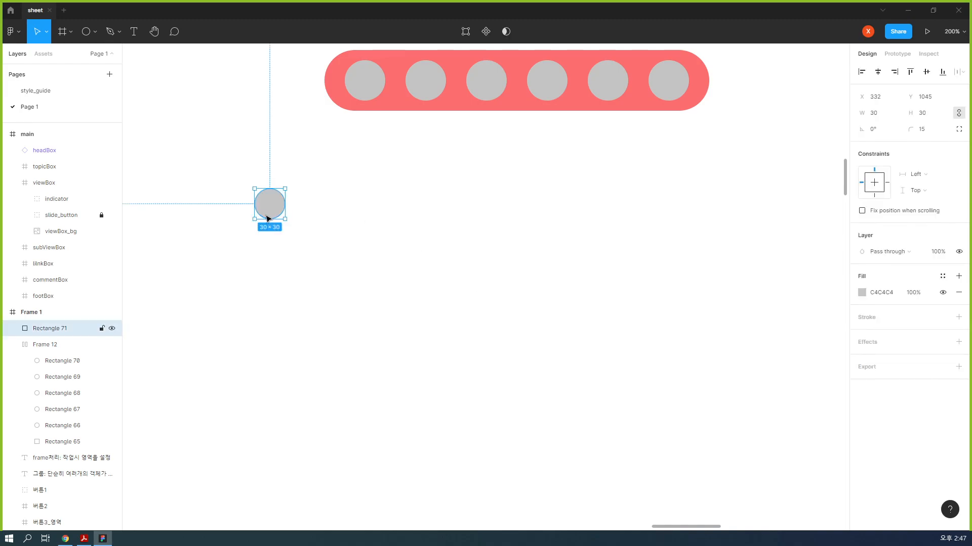
pyautogui.rightClick(267, 215)
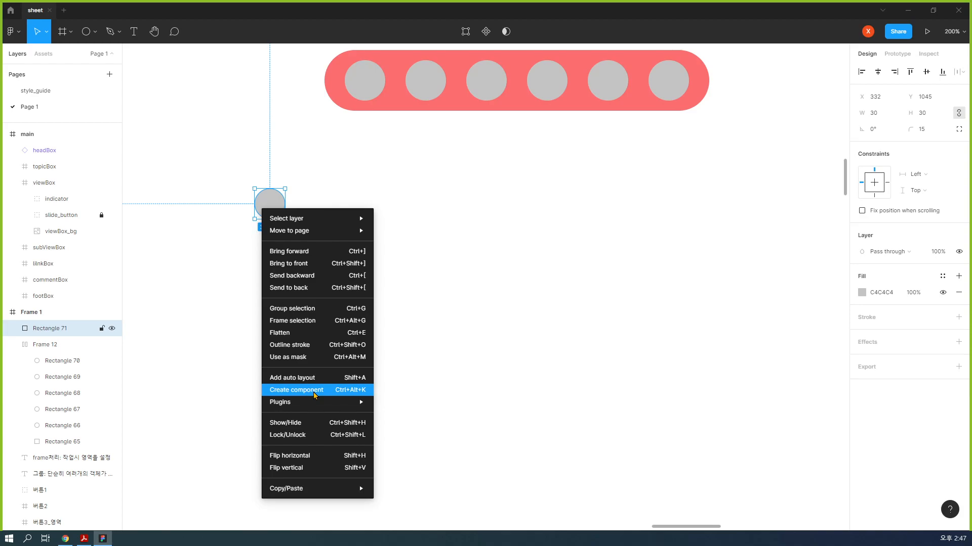
pyautogui.click(296, 391)
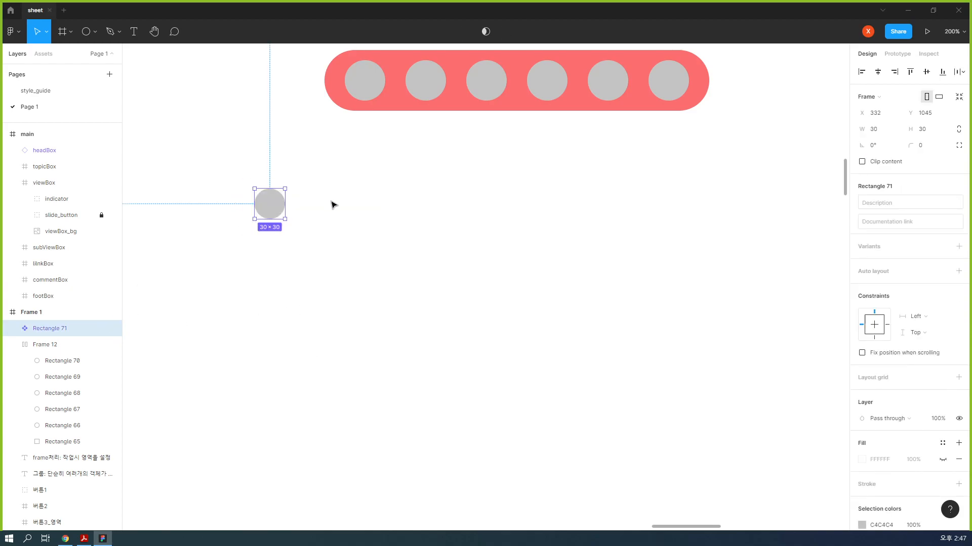
pyautogui.moveTo(275, 211); pyautogui.dragTo(365, 204)
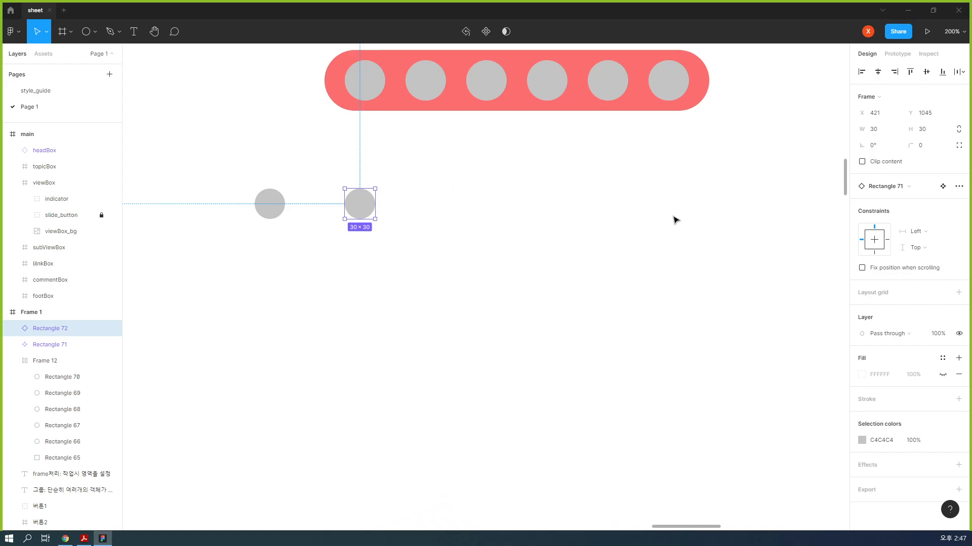
pyautogui.moveTo(360, 209); pyautogui.dragTo(505, 204)
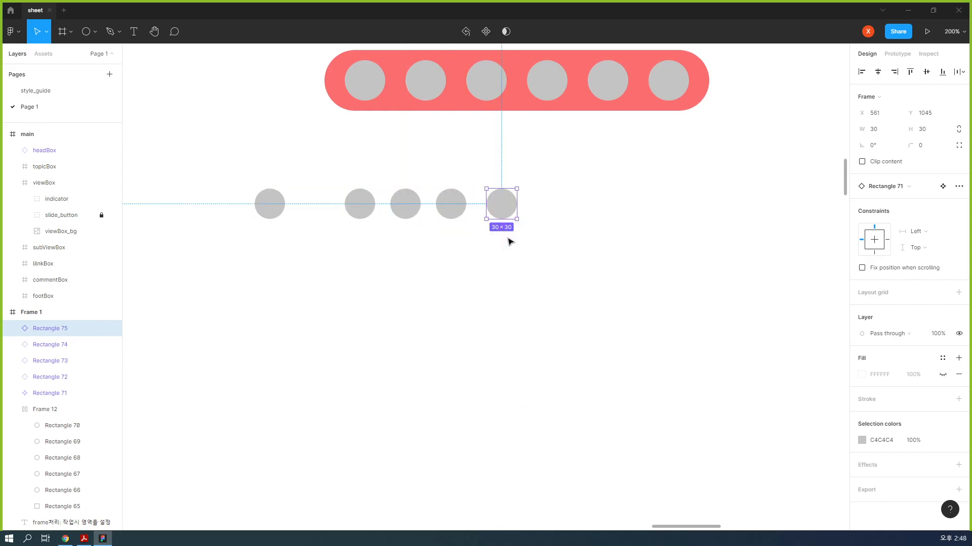
# Distribute the four circle instances evenly in the horizontal direction and set the spacing between them to 15
pyautogui.click(555, 287)
pyautogui.moveTo(558, 283); pyautogui.dragTo(352, 183)
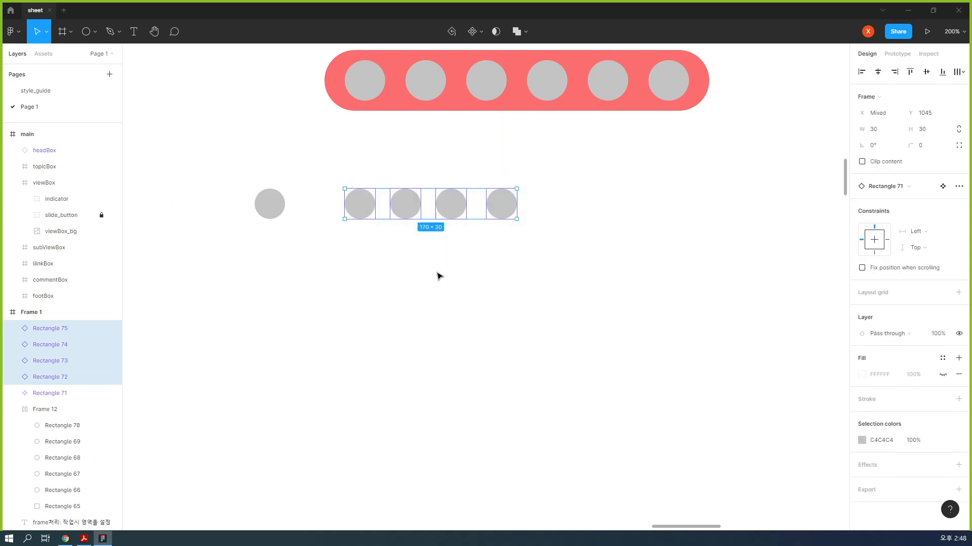
pyautogui.click(959, 72)
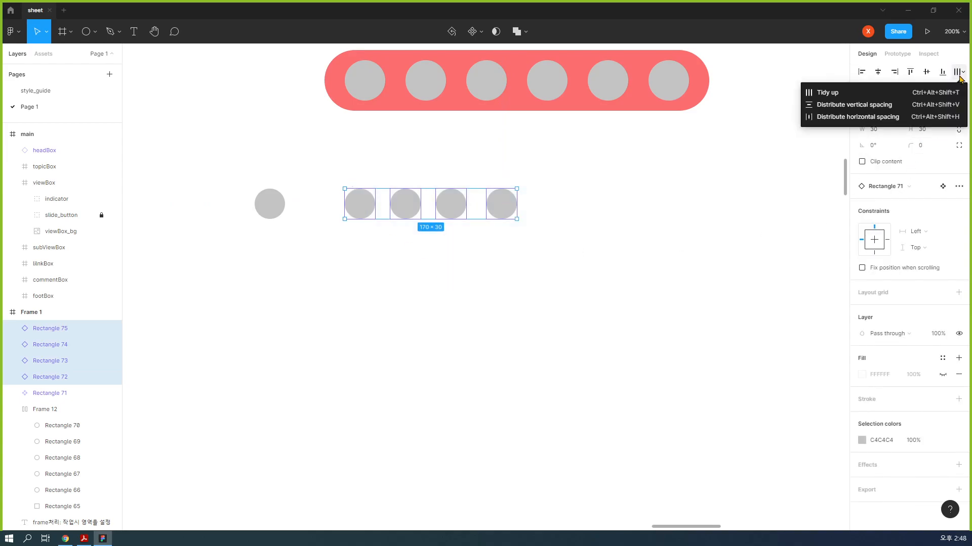
pyautogui.click(901, 117)
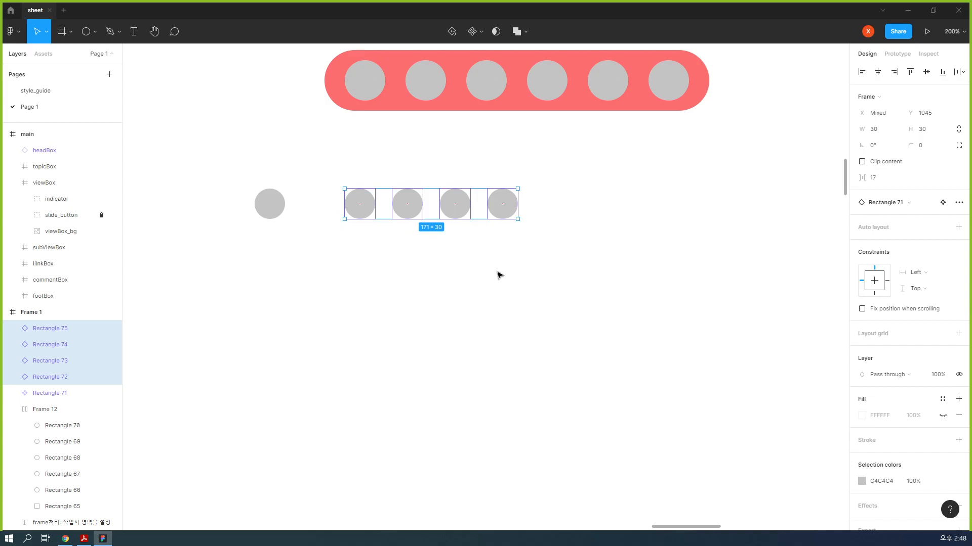
pyautogui.click(879, 180)
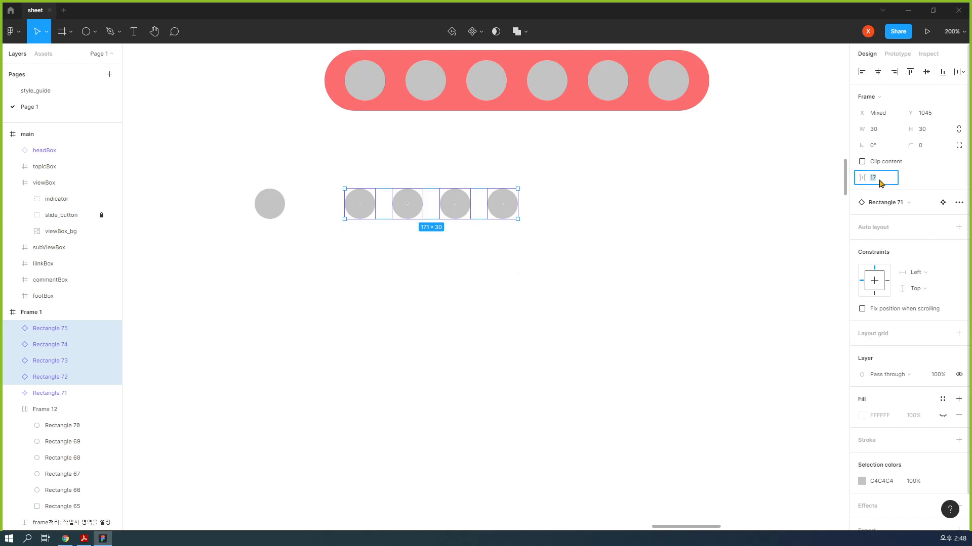
pyautogui.write('15')
pyautogui.press('Return')
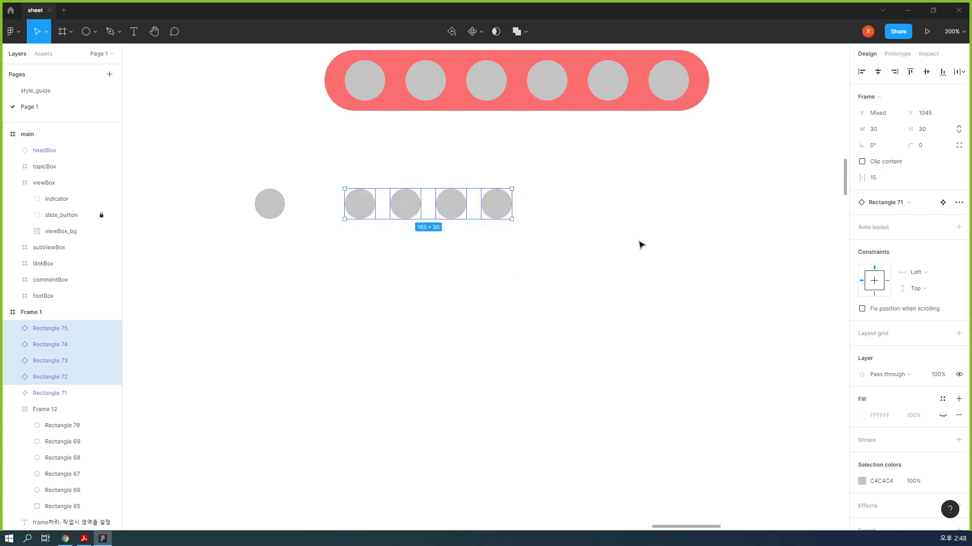
# Wrap the four circle instances in an auto layout frame and expand that frame's contents in the layer list
pyautogui.click(536, 239)
pyautogui.moveTo(554, 254); pyautogui.dragTo(349, 184)
pyautogui.rightClick(397, 201)
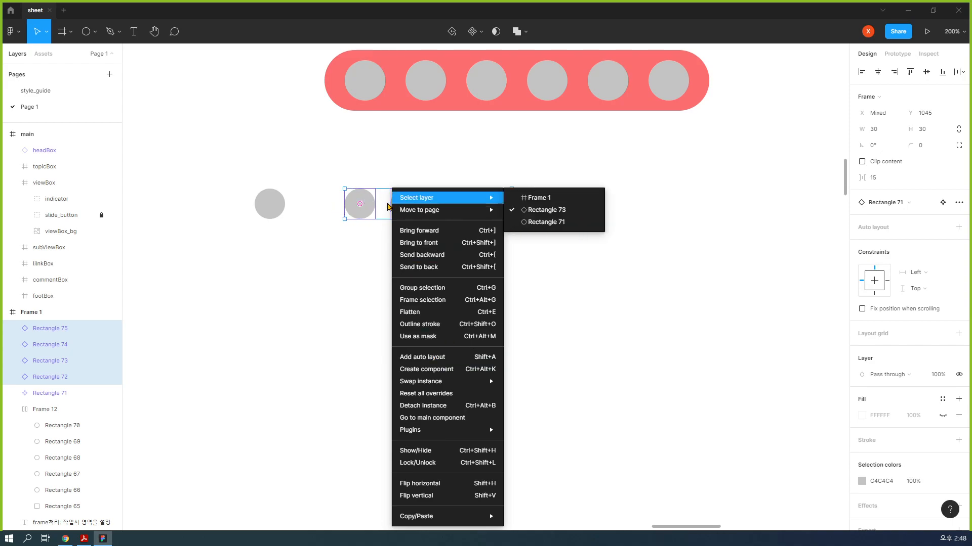
pyautogui.click(448, 358)
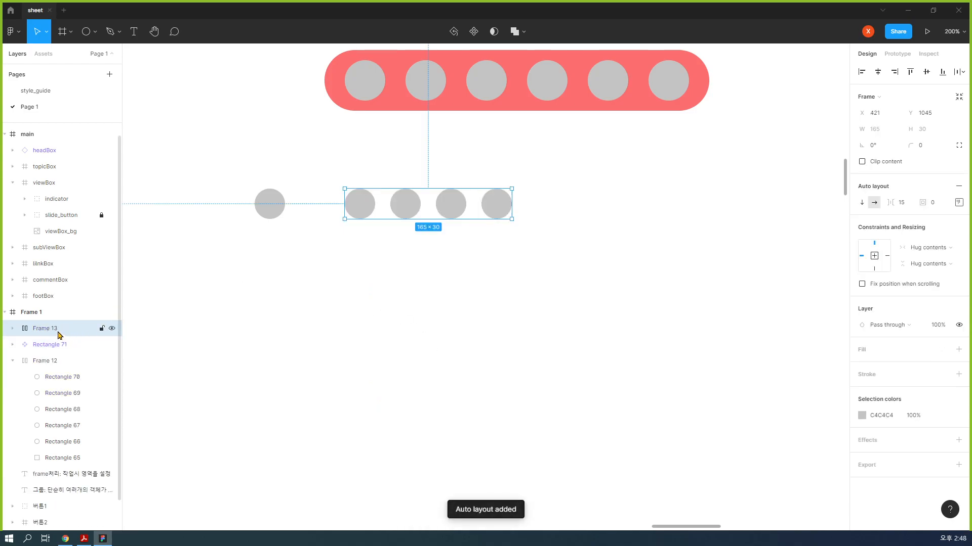
pyautogui.scroll(-1, 59, 334)
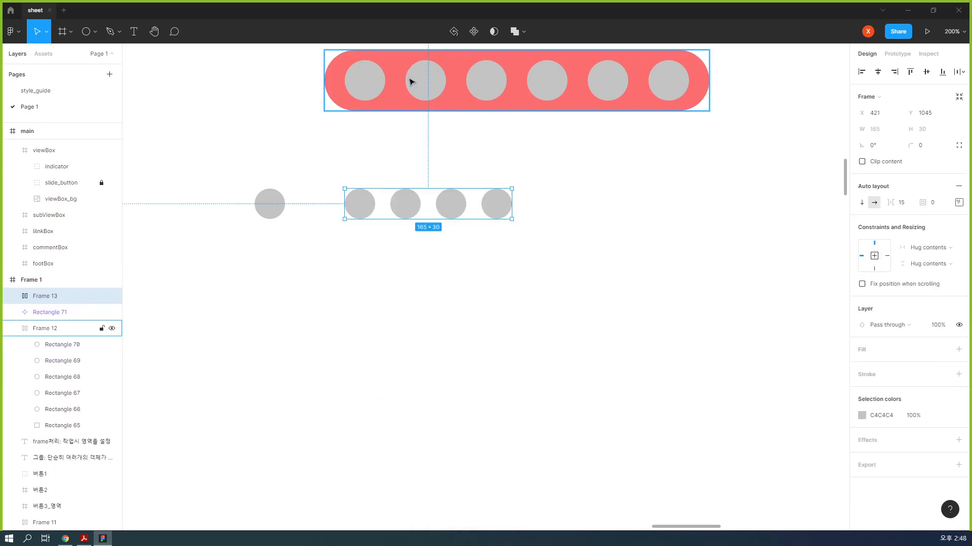
pyautogui.click(12, 296)
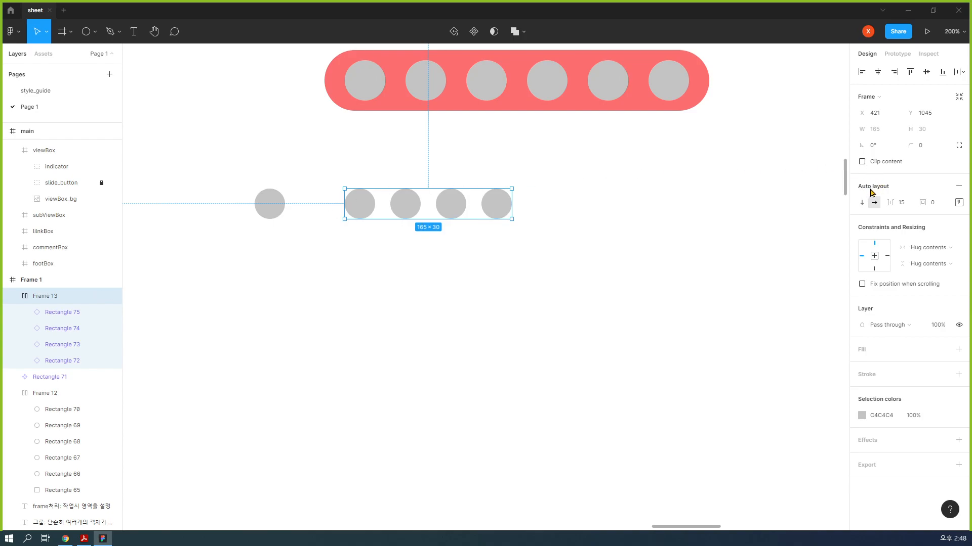
# Add a solid fill to the new auto layout frame and color it light blue, 51AFE3
pyautogui.click(935, 204)
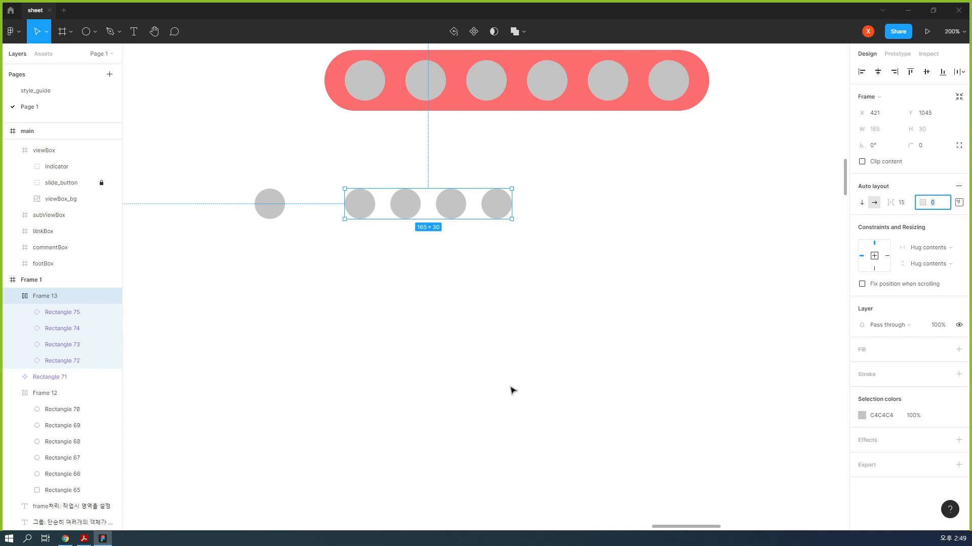
pyautogui.click(899, 353)
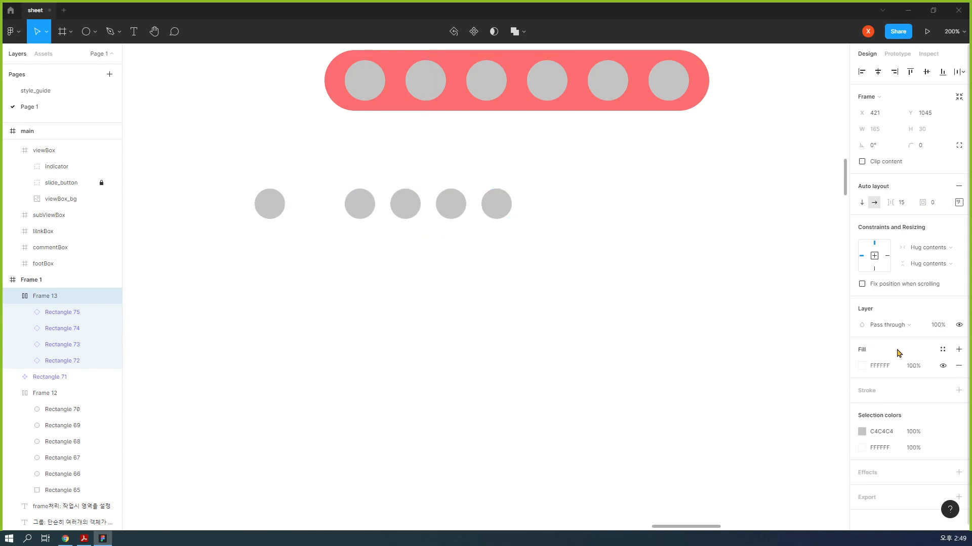
pyautogui.click(862, 366)
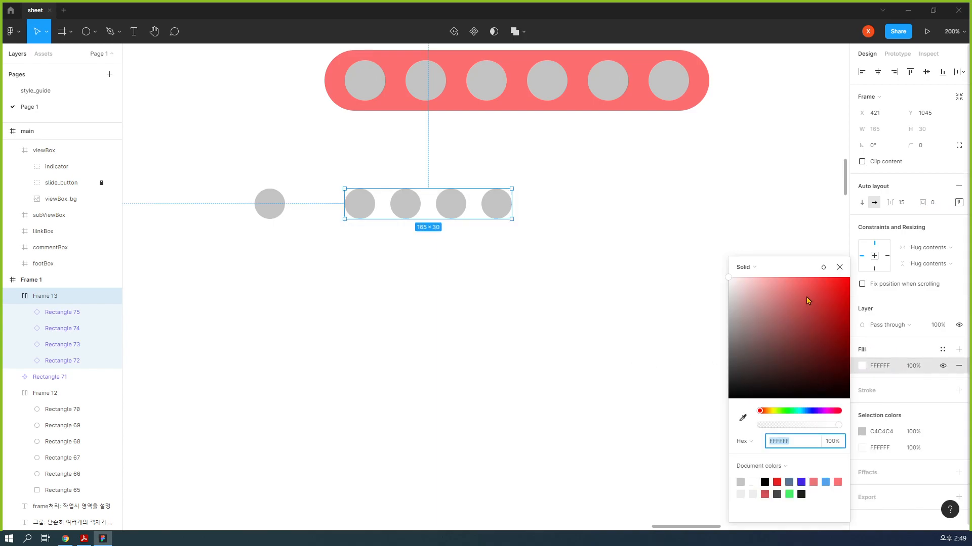
pyautogui.click(806, 291)
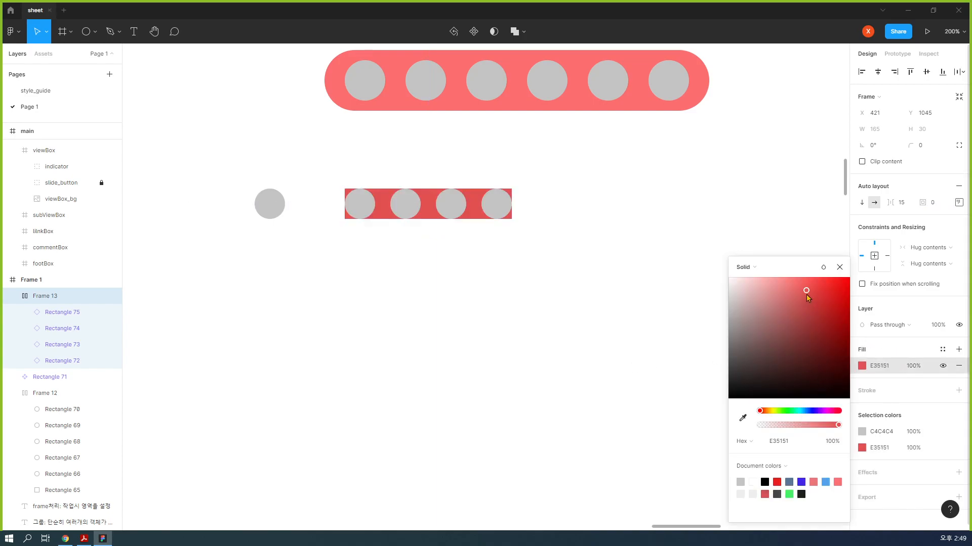
pyautogui.click(806, 411)
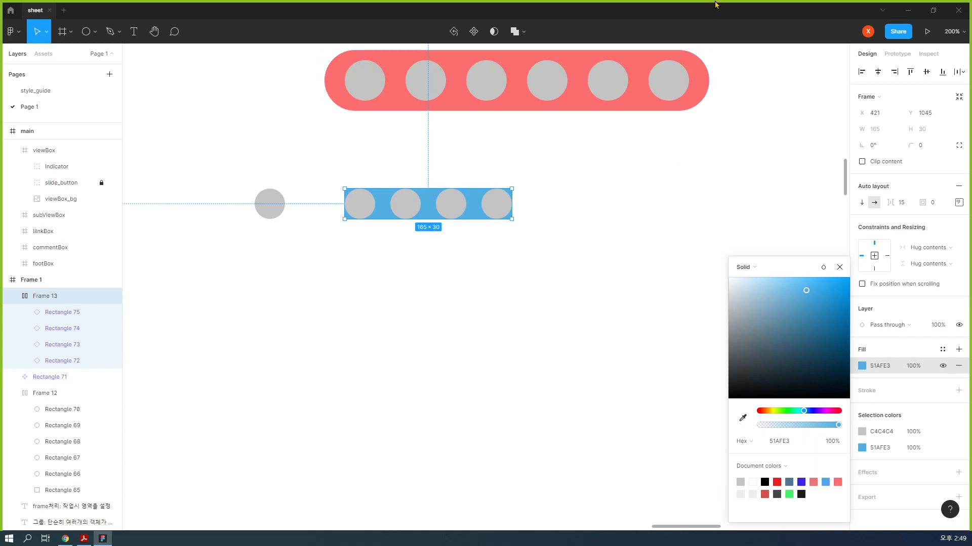
# Set the blue frame's auto layout padding to 15 and the spacing between its circles to 10
pyautogui.click(935, 203)
pyautogui.write('15')
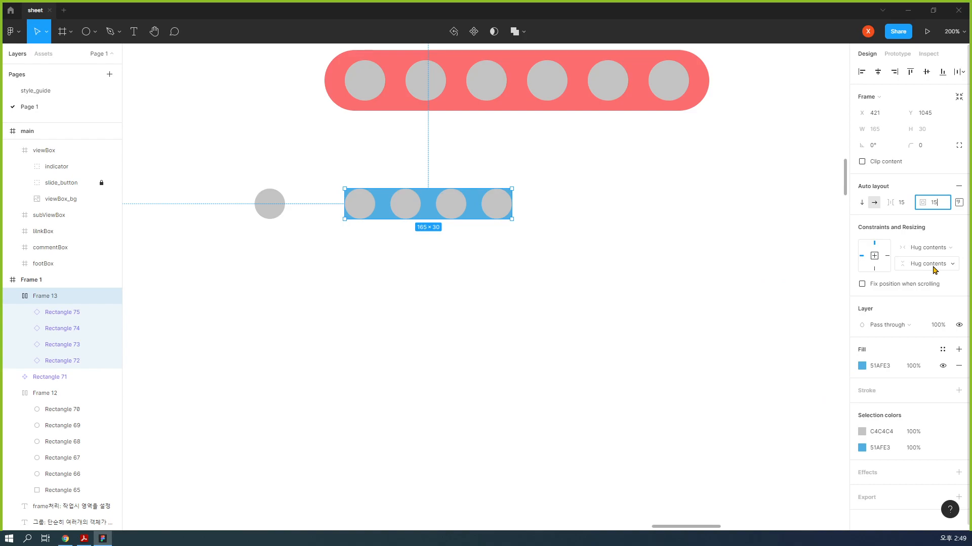
pyautogui.press('Return')
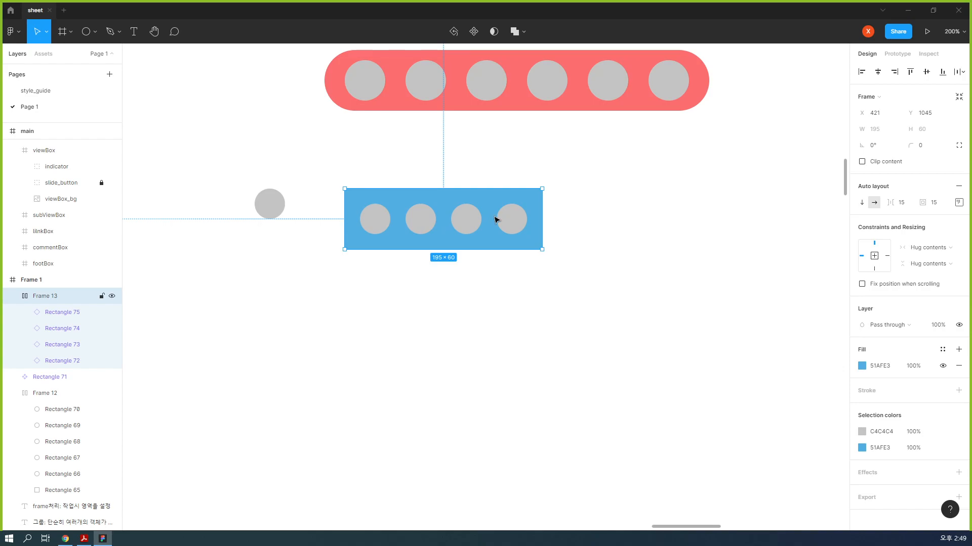
pyautogui.click(911, 203)
pyautogui.write('10')
pyautogui.press('Return')
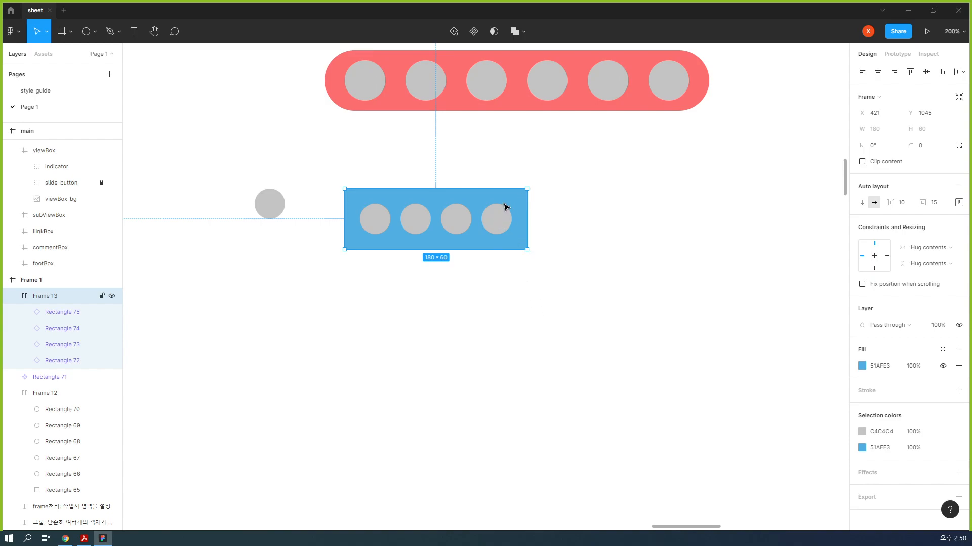
# Test corner radii of 10, 20, 30 and 40 on the blue frame and settle on 18
pyautogui.click(673, 195)
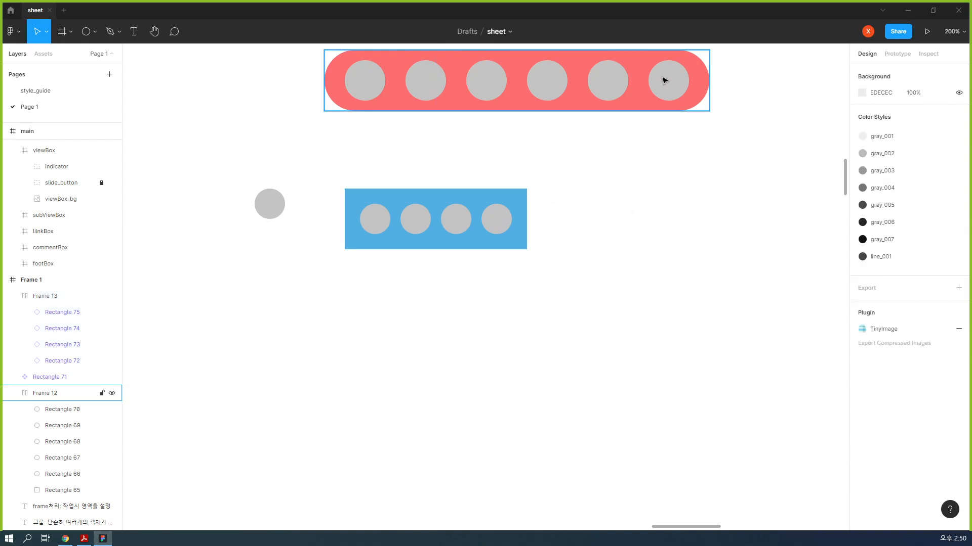
pyautogui.click(523, 202)
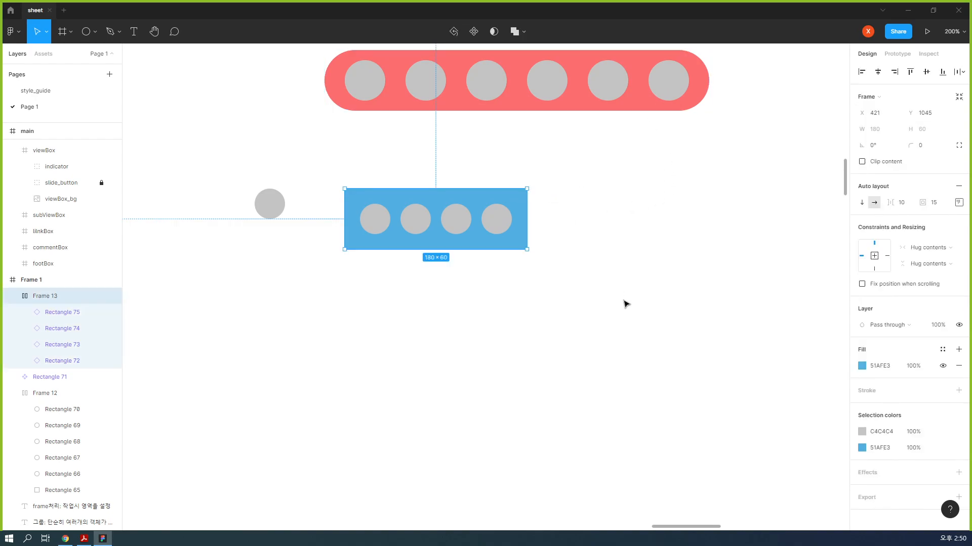
pyautogui.click(925, 150)
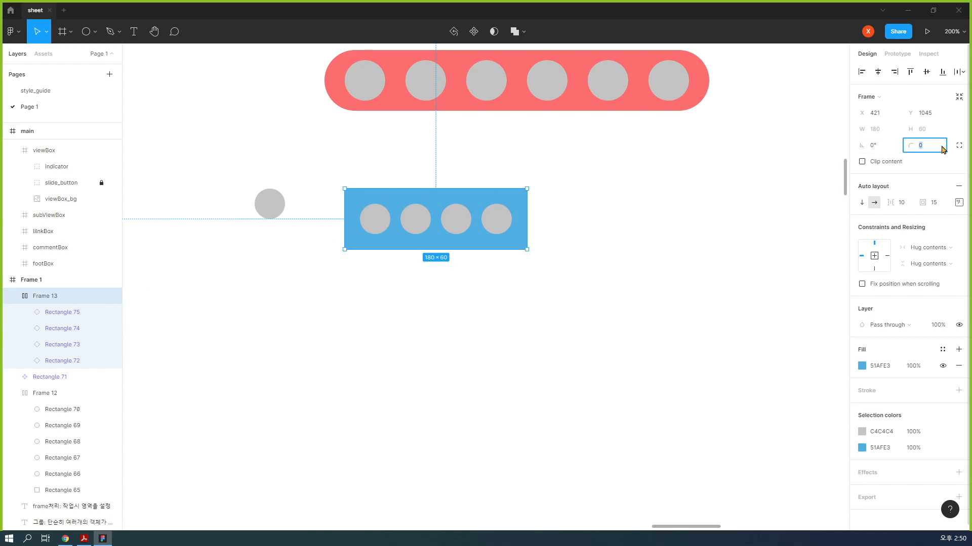
pyautogui.write('10')
pyautogui.press('Return')
pyautogui.write('20')
pyautogui.press('Return')
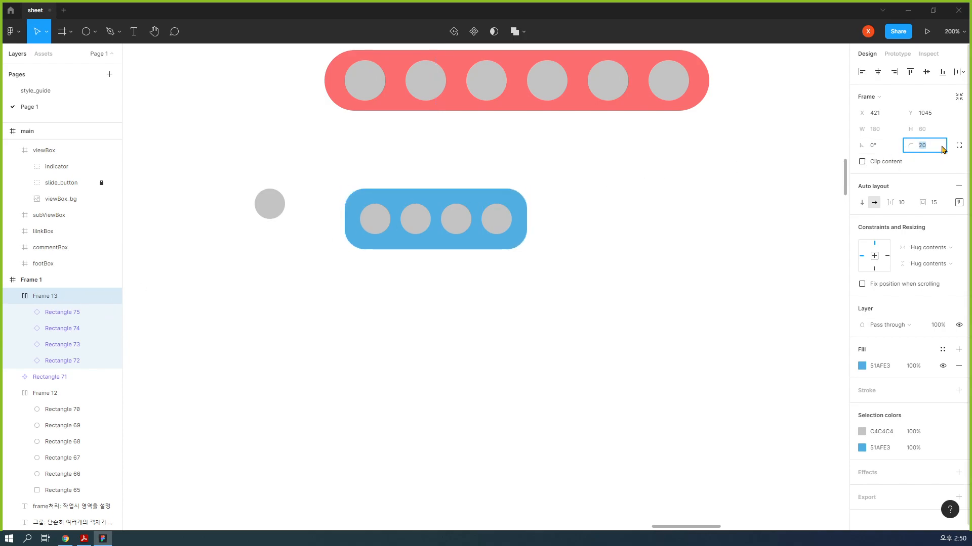
pyautogui.write('30')
pyautogui.press('Return')
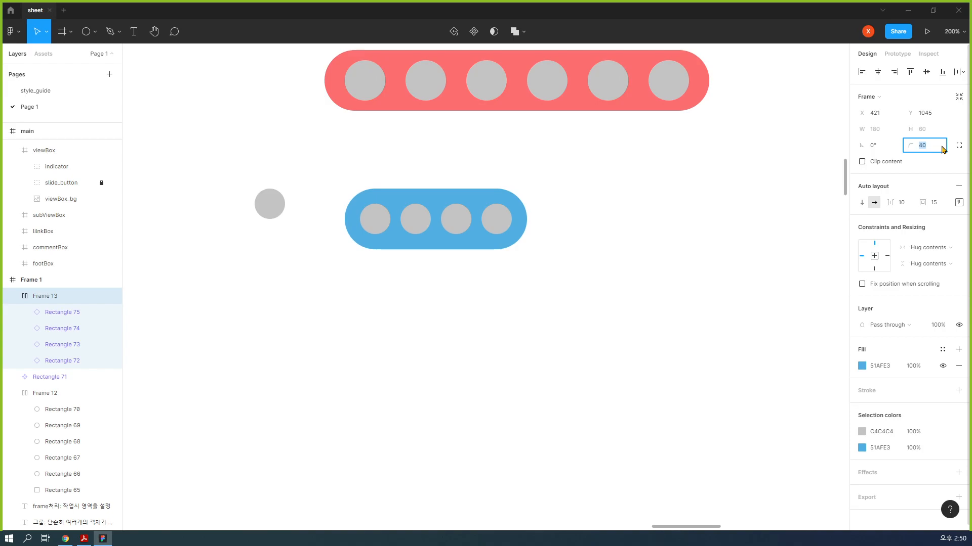
pyautogui.write('20')
pyautogui.press('Return')
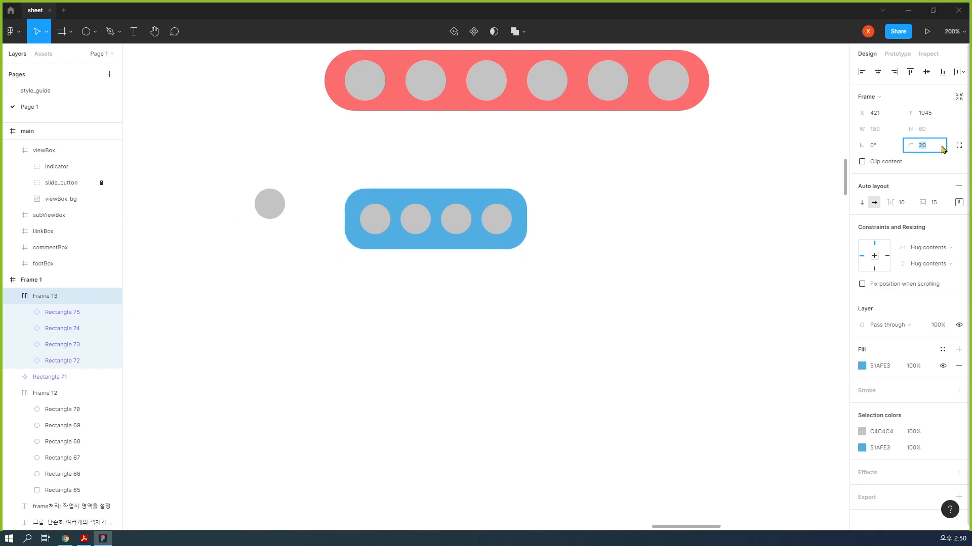
pyautogui.press('Down')
pyautogui.press('Down')
pyautogui.press('Escape')
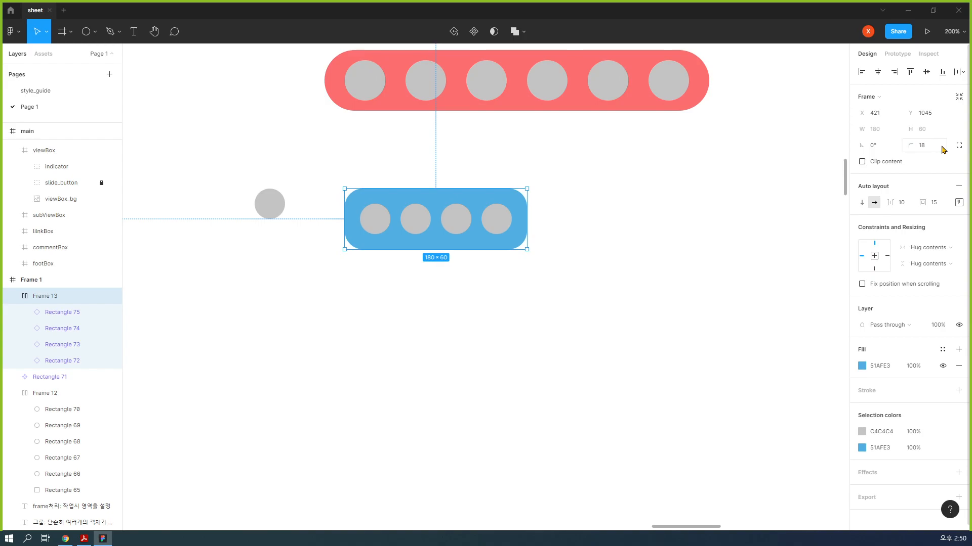
pyautogui.click(634, 292)
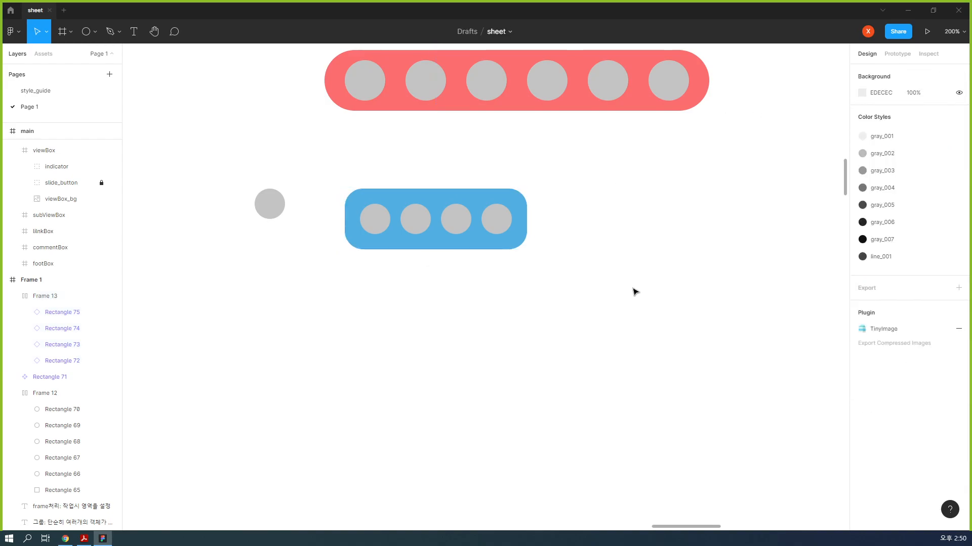
# Darken the rounded frame's fill to navy blue 1F465C and move the frame to about X 417, Y 1030
pyautogui.scroll(-1, 634, 290)
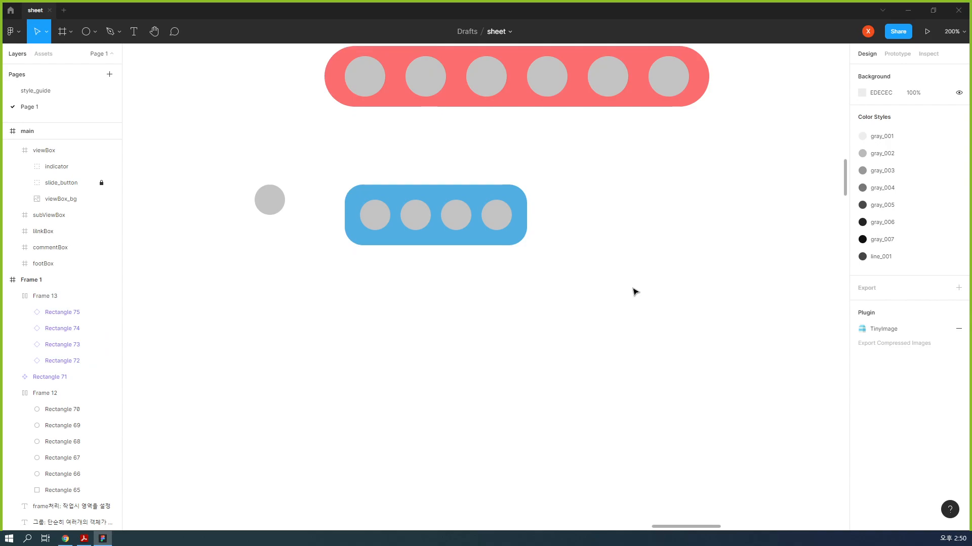
pyautogui.click(466, 242)
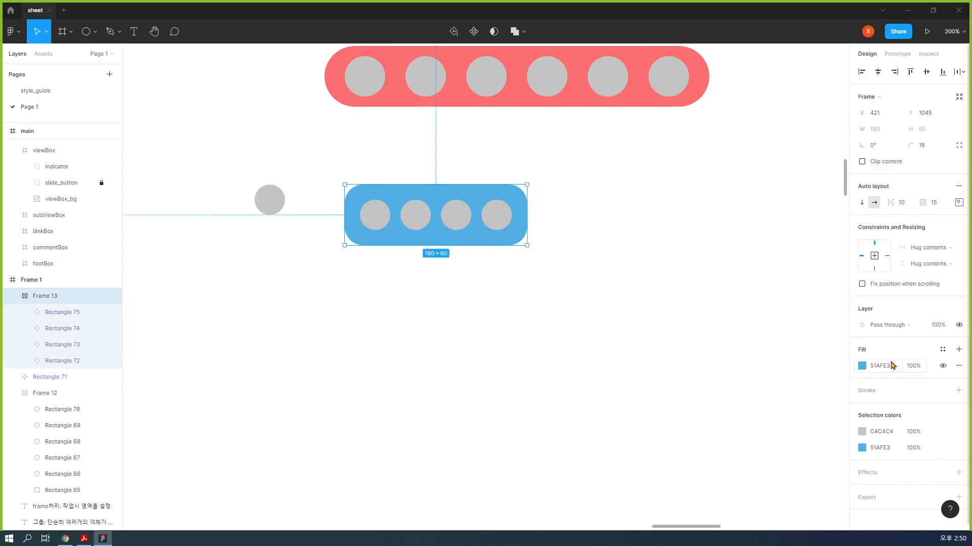
pyautogui.click(861, 366)
pyautogui.moveTo(813, 313); pyautogui.dragTo(811, 347)
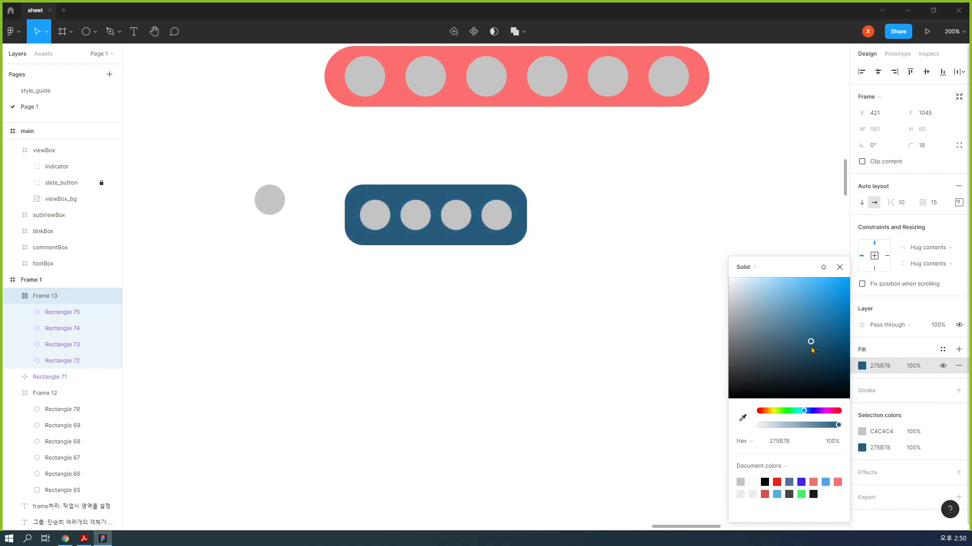
pyautogui.click(636, 364)
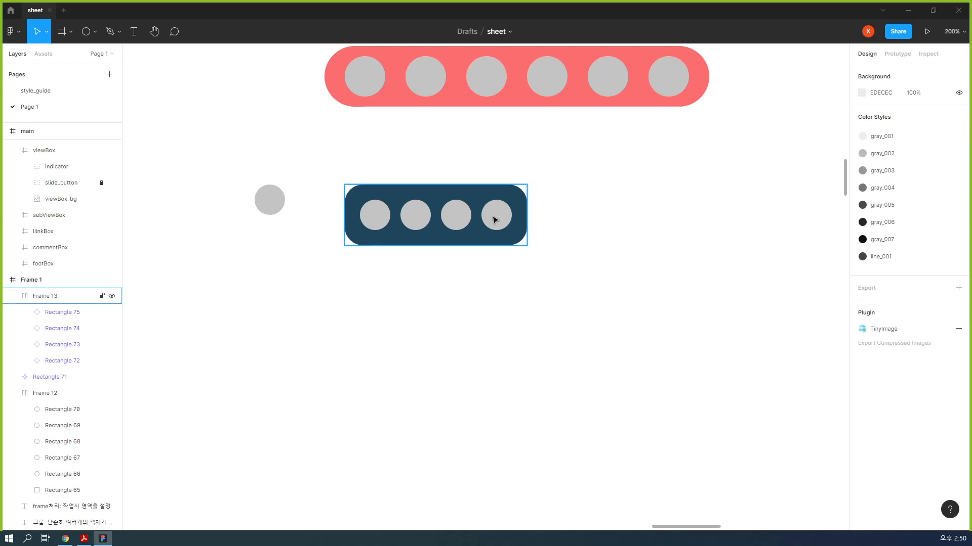
pyautogui.moveTo(471, 241); pyautogui.dragTo(469, 228)
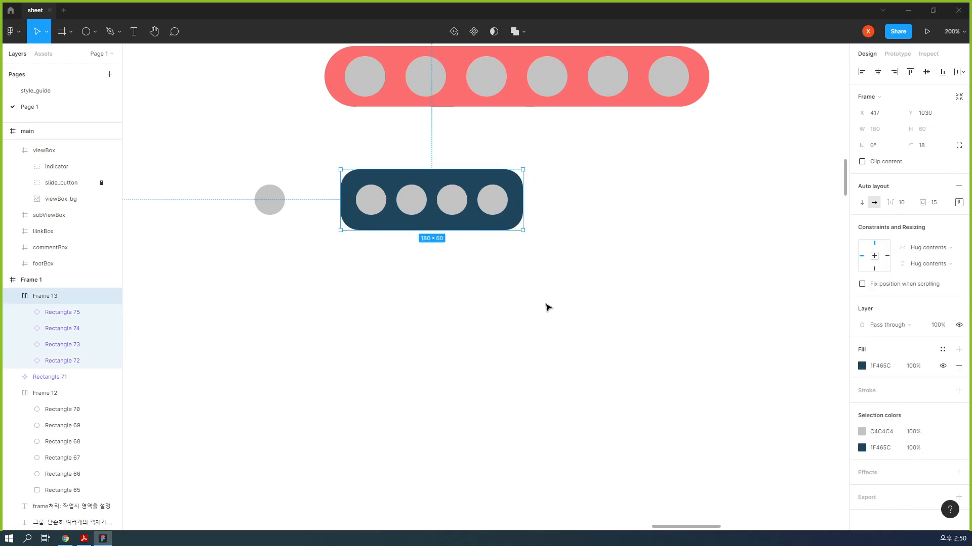
# Try stretching the standalone main circle component to 90 by 15, and undo both resizes
pyautogui.click(549, 307)
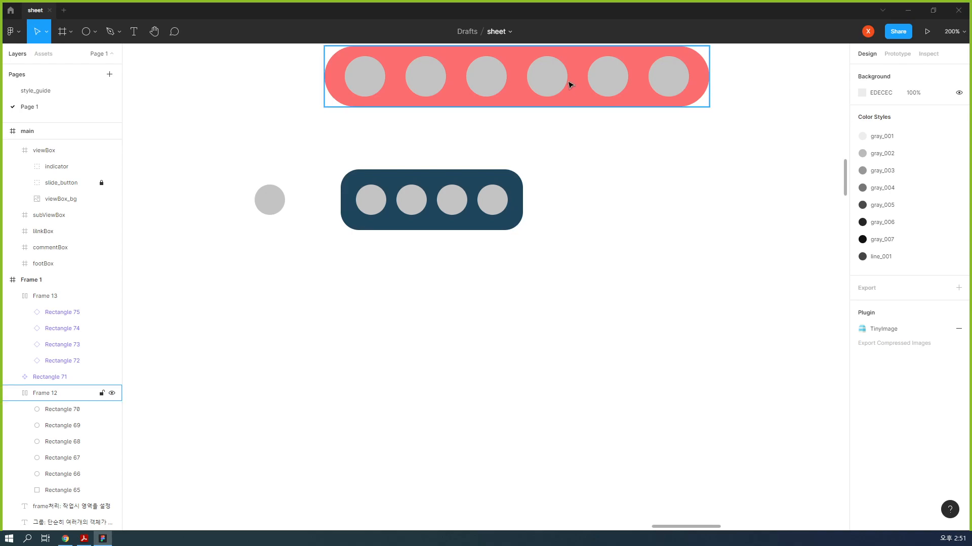
pyautogui.click(270, 202)
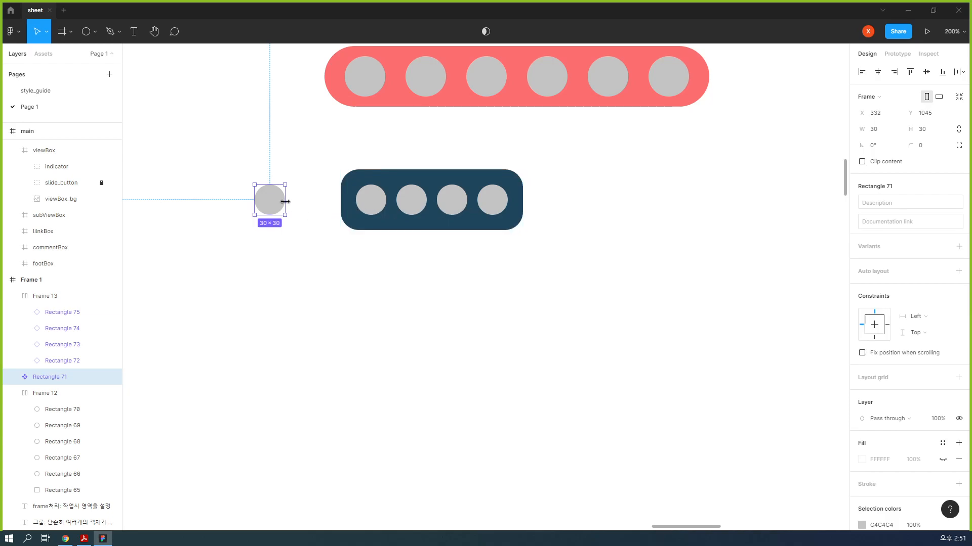
pyautogui.moveTo(286, 202); pyautogui.dragTo(316, 202)
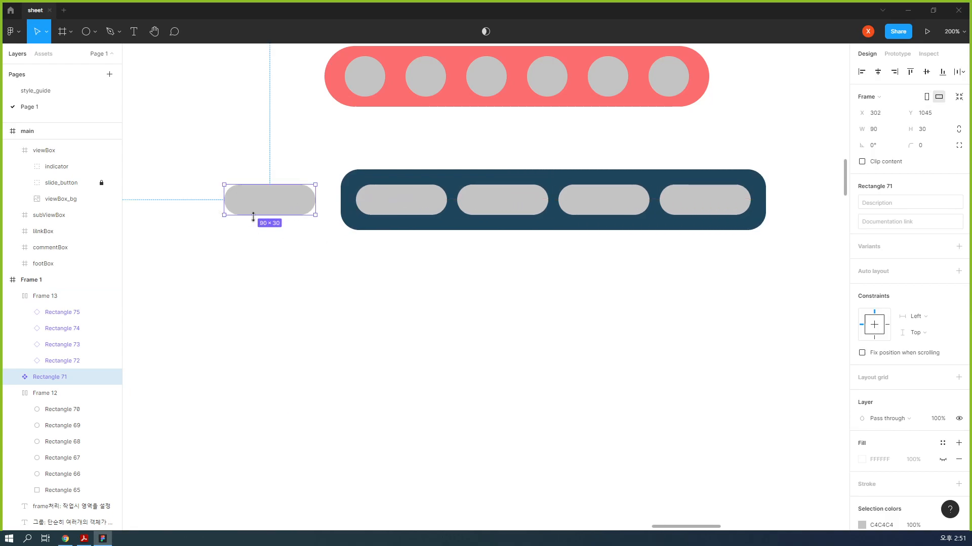
pyautogui.moveTo(253, 217); pyautogui.dragTo(263, 200)
pyautogui.click(415, 252)
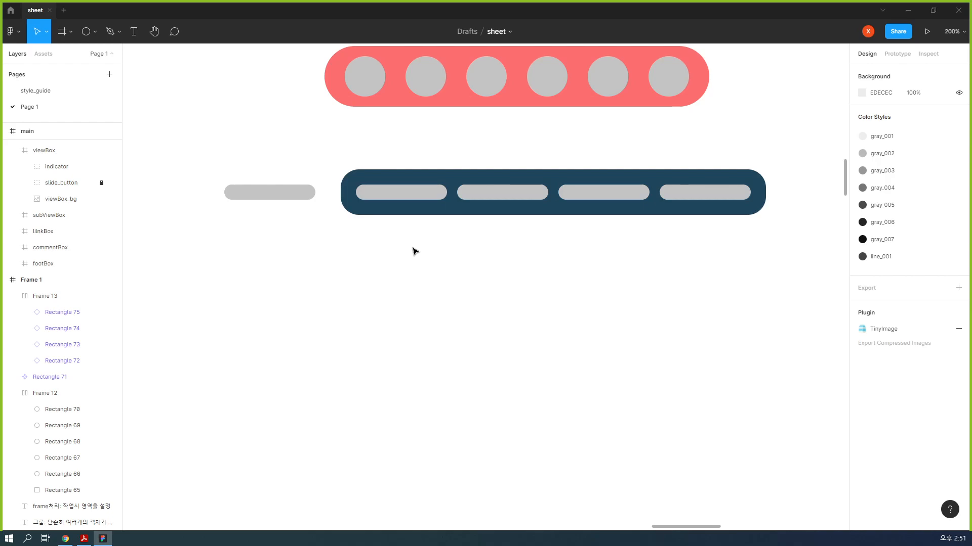
pyautogui.hotkey('ctrl', 'z')
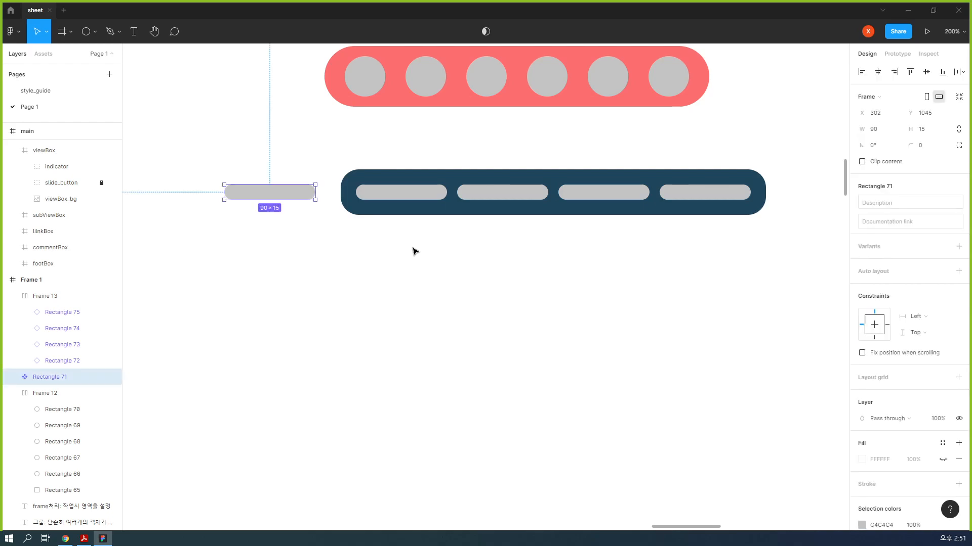
pyautogui.hotkey('ctrl', 'z')
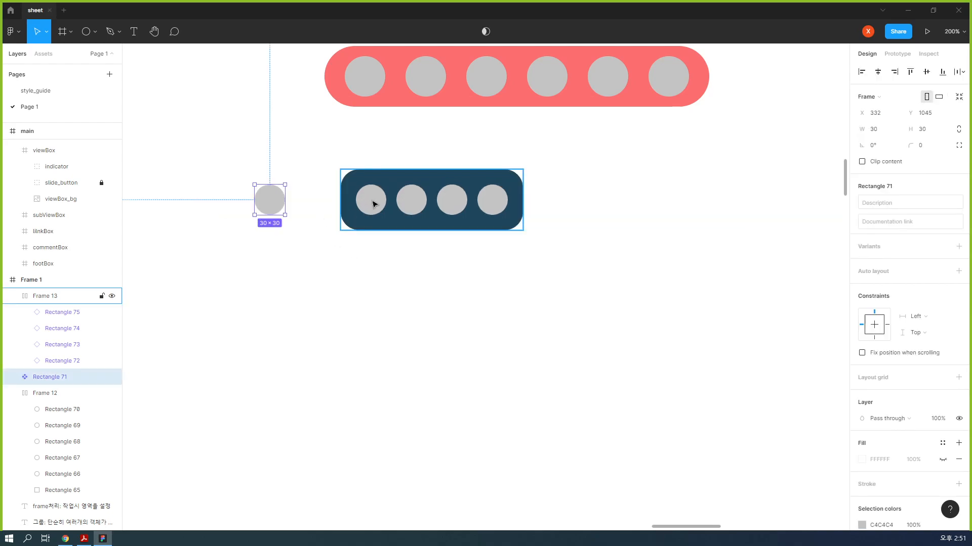
pyautogui.click(397, 237)
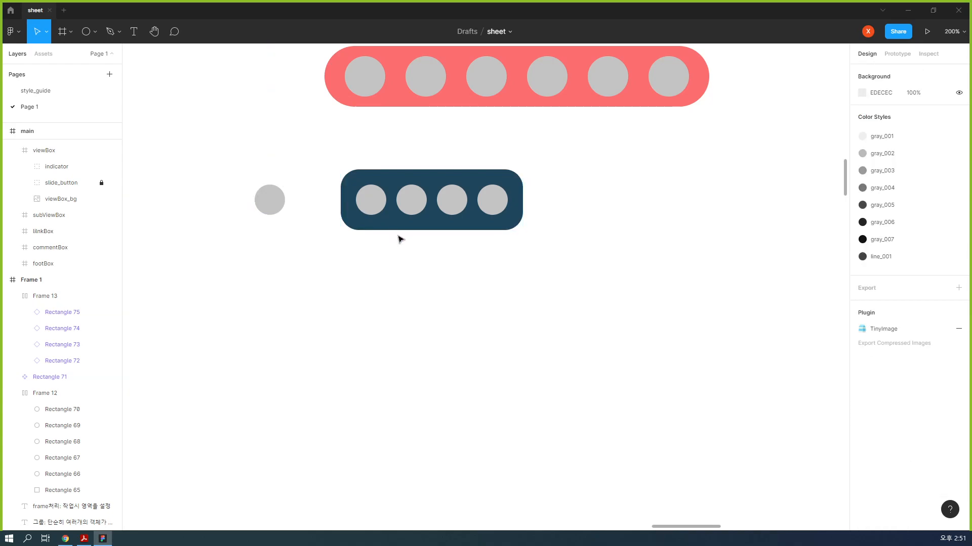
# Widen the first circle instance in the navy frame to about 95 by 30
pyautogui.click(377, 271)
pyautogui.moveTo(408, 260); pyautogui.dragTo(523, 317)
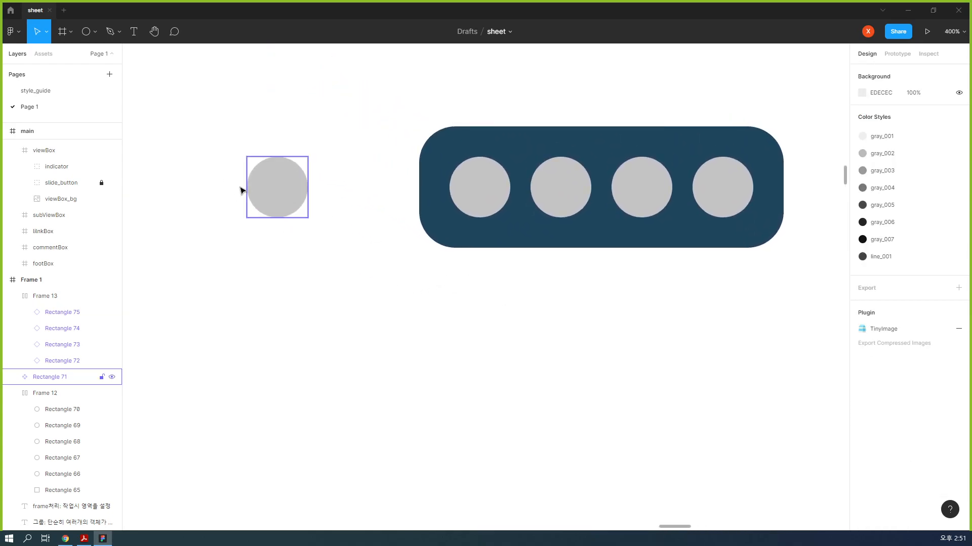
pyautogui.click(73, 362)
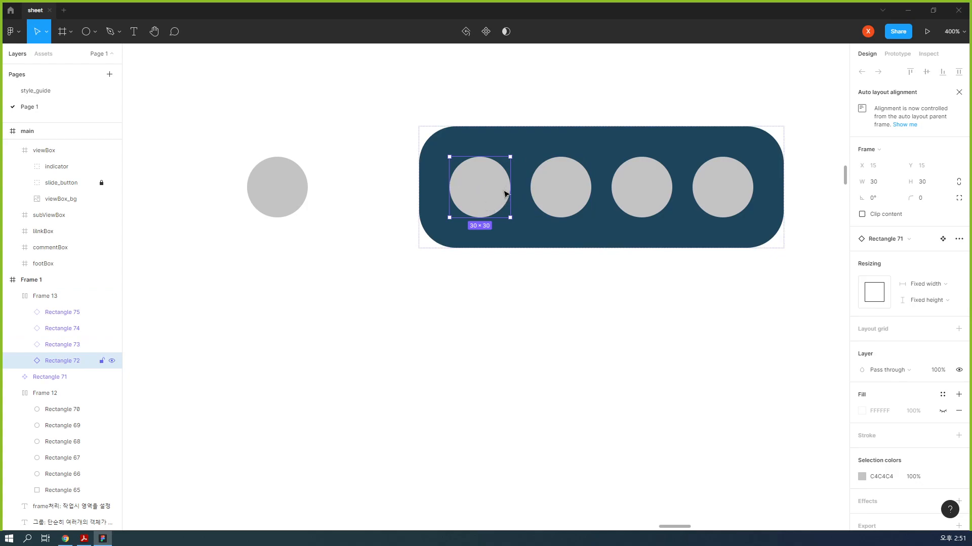
pyautogui.moveTo(508, 190); pyautogui.dragTo(641, 187)
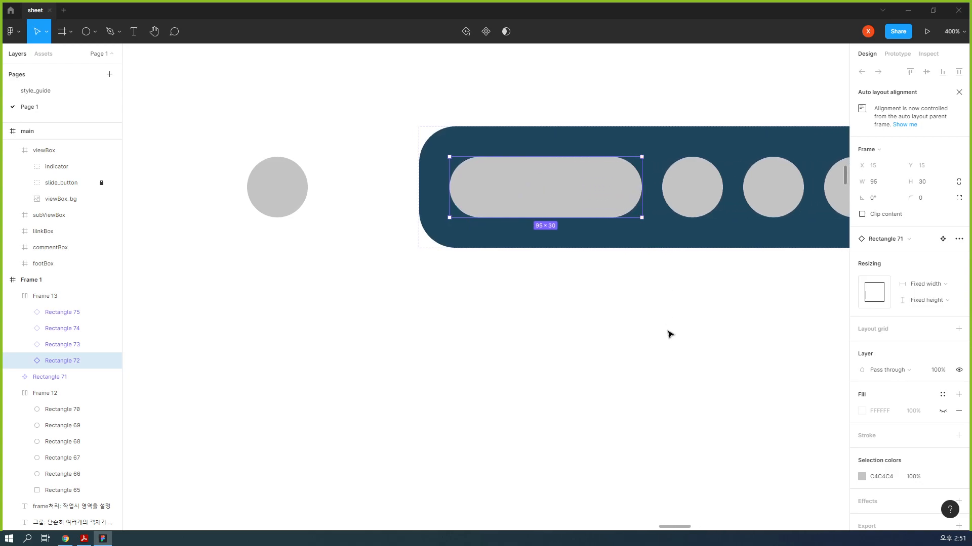
pyautogui.moveTo(709, 315); pyautogui.dragTo(631, 302)
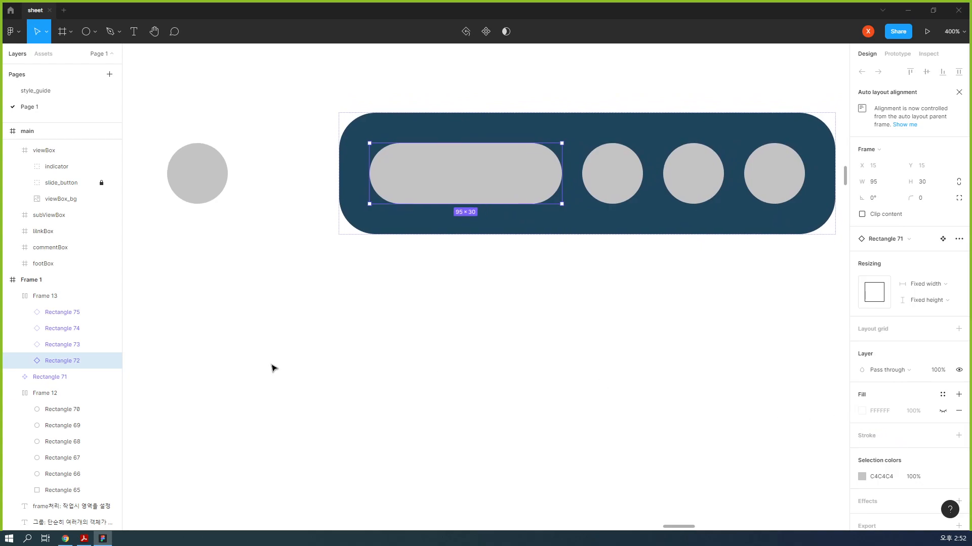
# Expand the widened instance and recolor its nested rectangle yellow, FFE55C
pyautogui.click(942, 411)
pyautogui.click(942, 412)
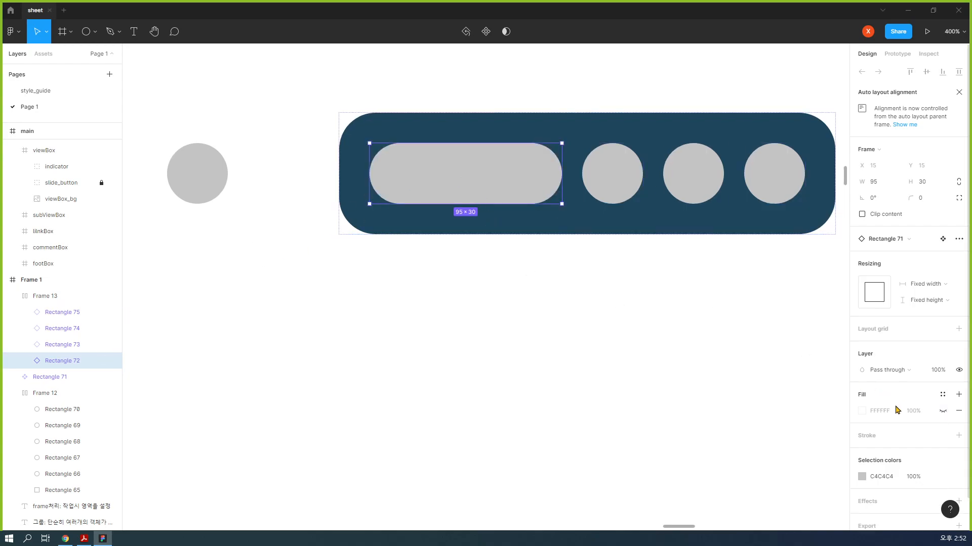
pyautogui.scroll(-3, 65, 357)
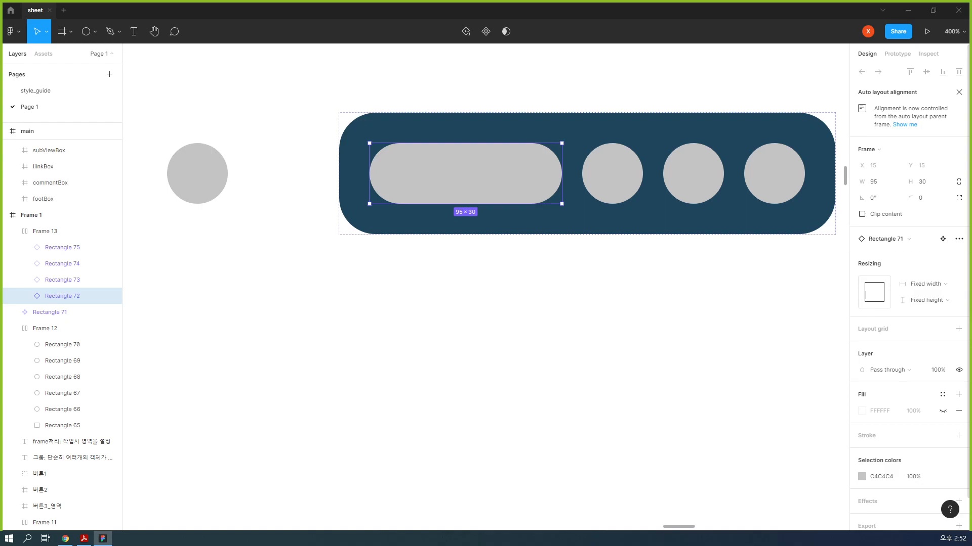
pyautogui.click(24, 296)
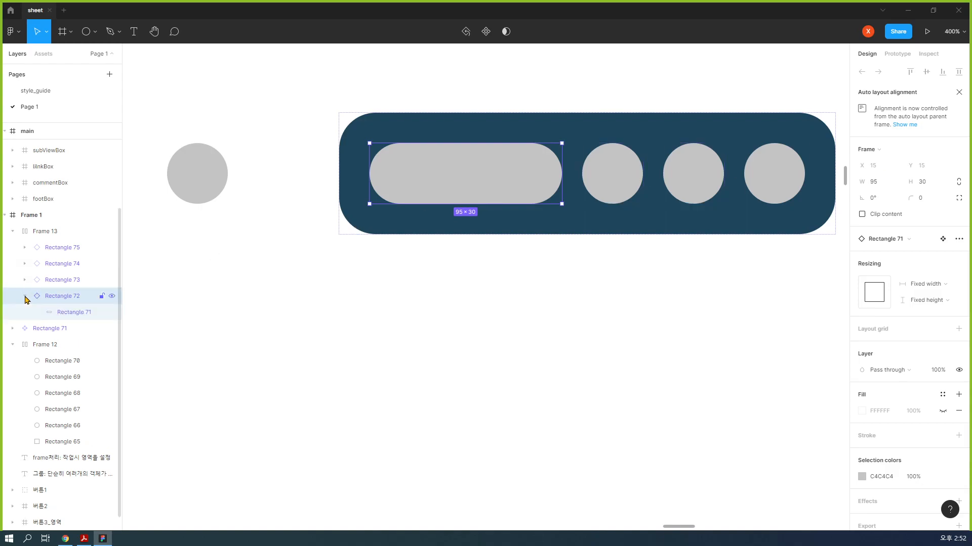
pyautogui.click(61, 314)
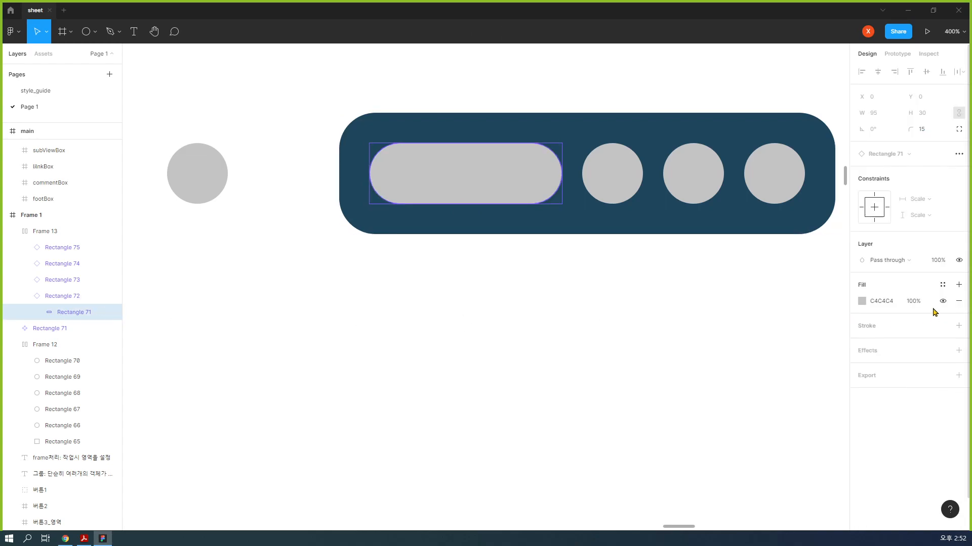
pyautogui.click(862, 302)
pyautogui.click(799, 288)
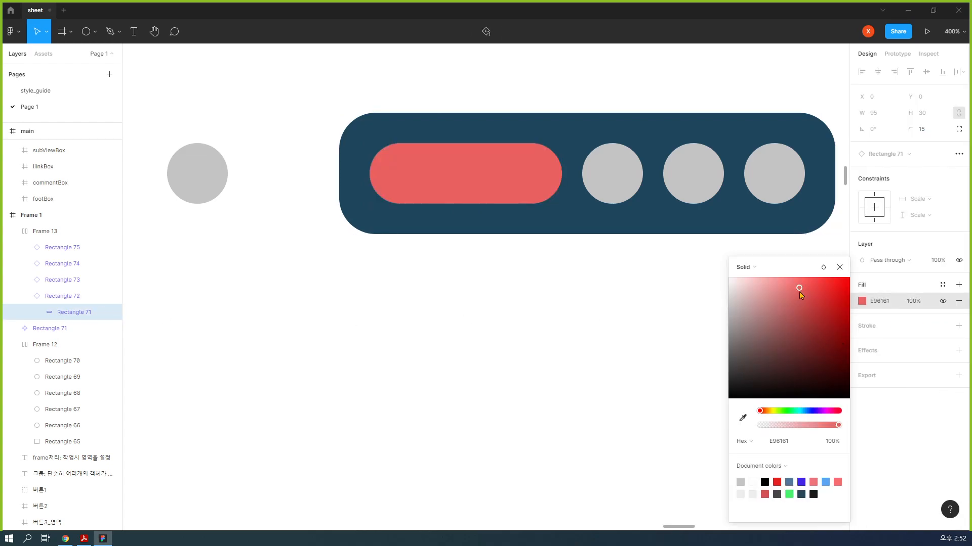
pyautogui.click(834, 311)
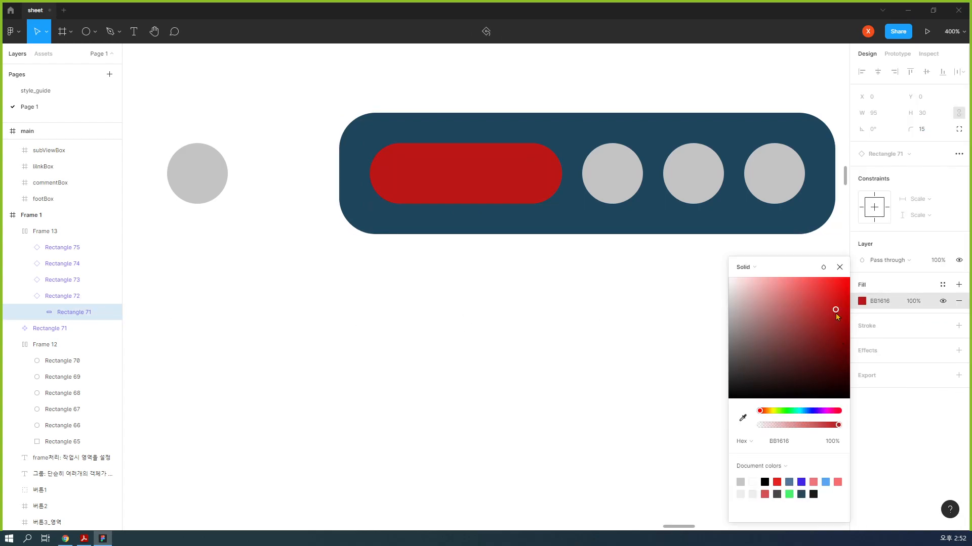
pyautogui.click(771, 411)
pyautogui.moveTo(801, 307); pyautogui.dragTo(806, 284)
pyautogui.click(453, 356)
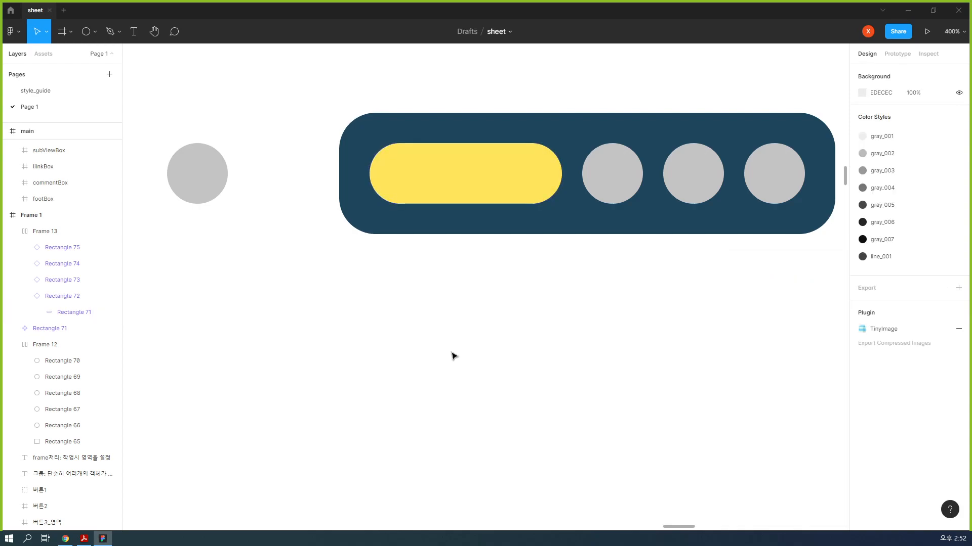
# Try widening the main circle component to about 63 by 30, and undo the resize
pyautogui.press('-')
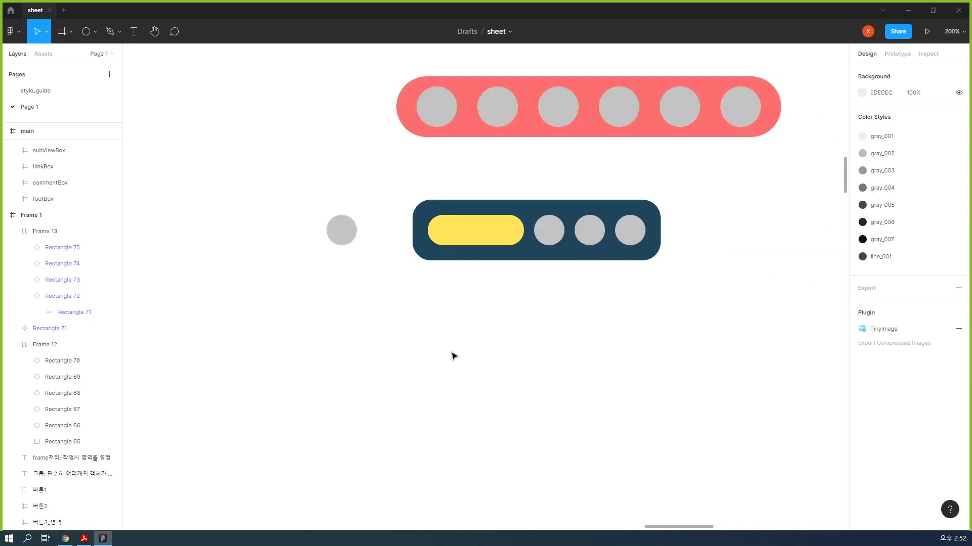
pyautogui.moveTo(645, 343); pyautogui.dragTo(579, 384)
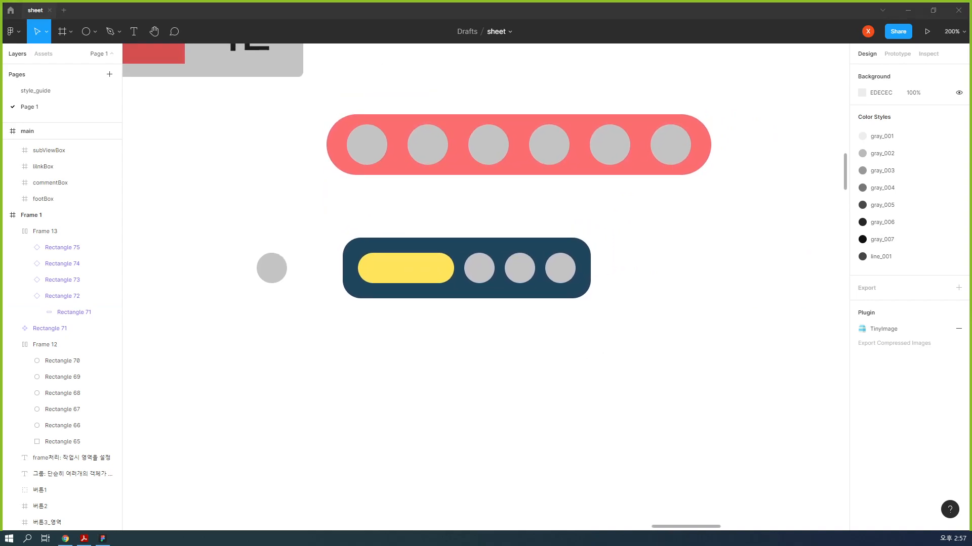
pyautogui.click(354, 297)
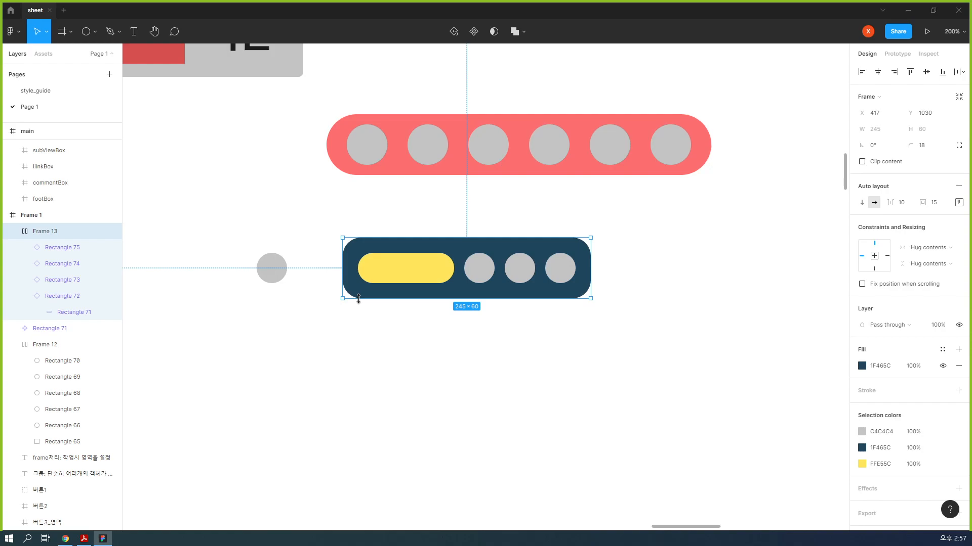
pyautogui.click(295, 308)
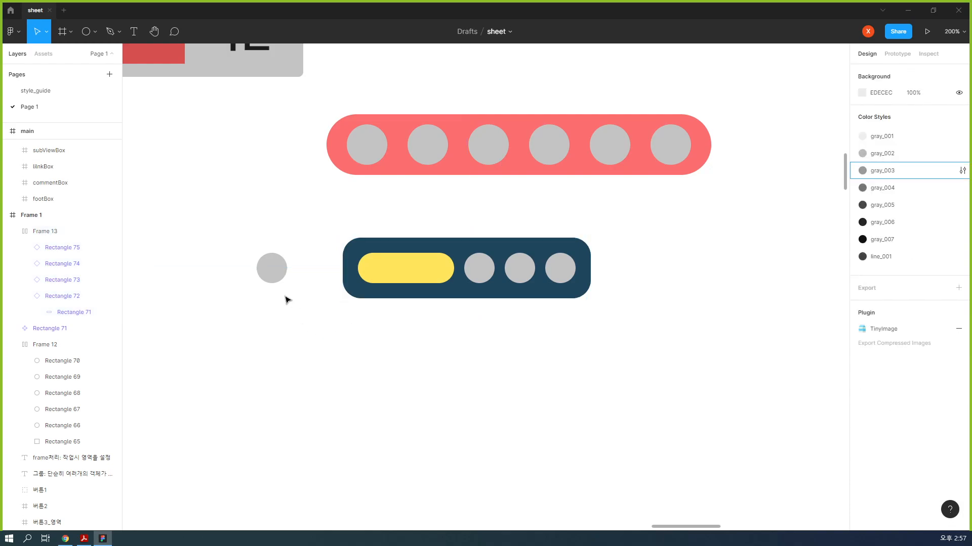
pyautogui.click(277, 276)
pyautogui.click(316, 301)
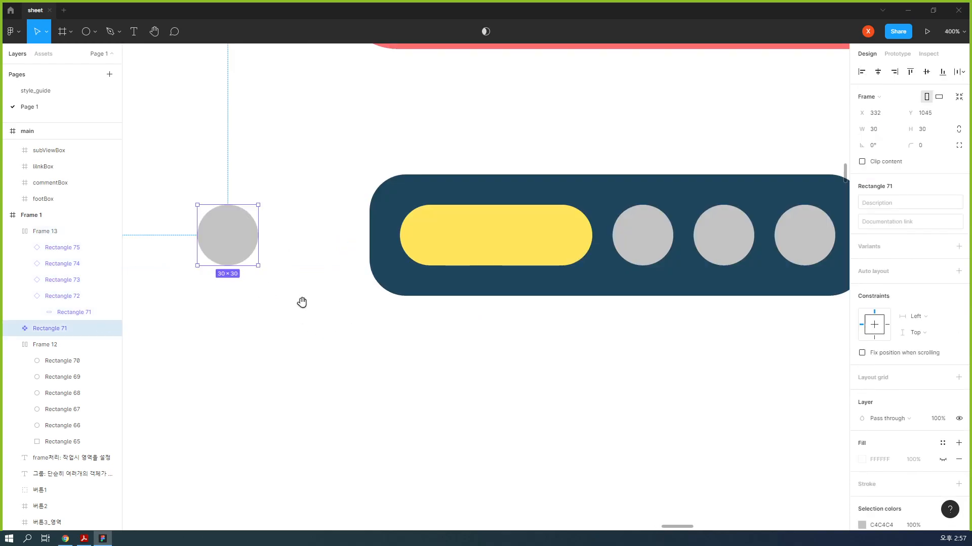
pyautogui.moveTo(302, 302); pyautogui.dragTo(335, 241)
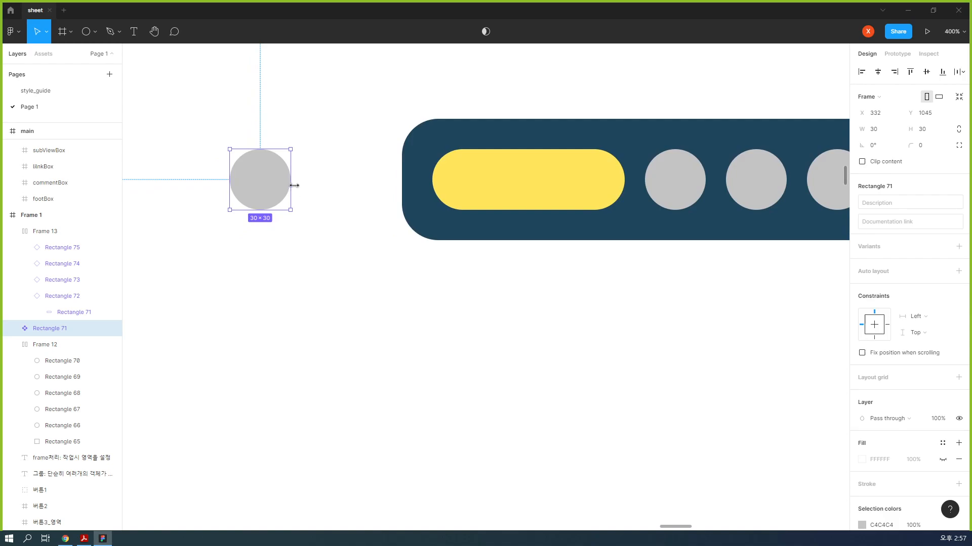
pyautogui.moveTo(294, 185); pyautogui.dragTo(358, 184)
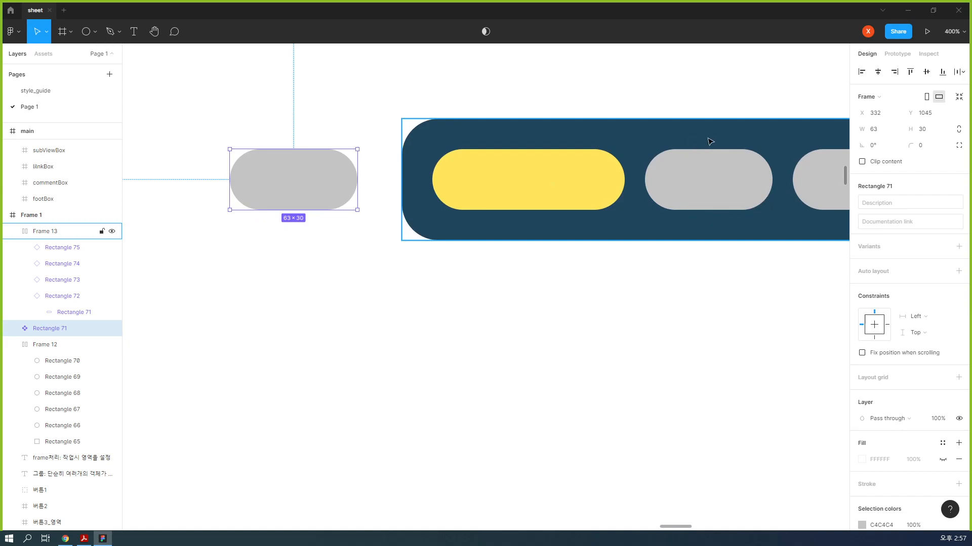
pyautogui.hotkey('ctrl', 'z')
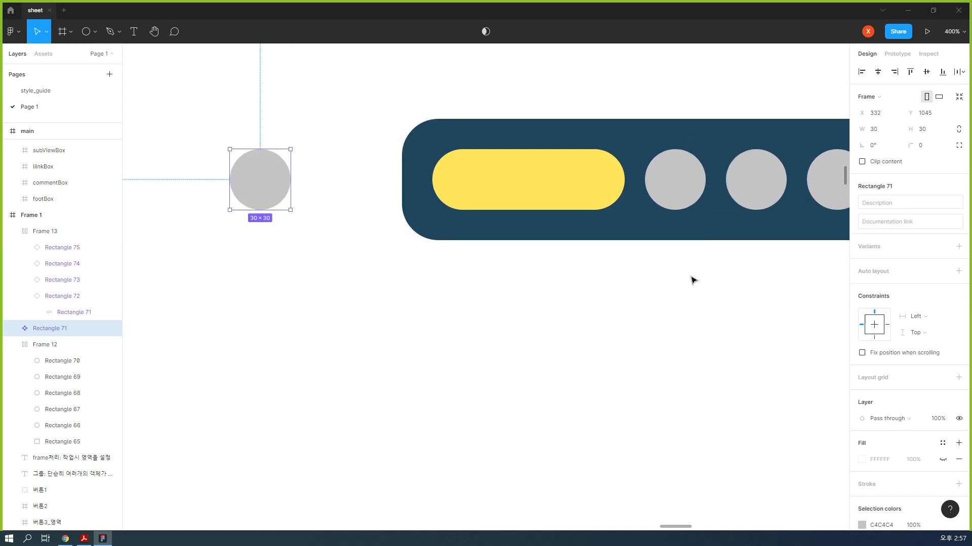
# Expand the main circle component in the layer tree and select the circular shape nested inside it
pyautogui.press('-')
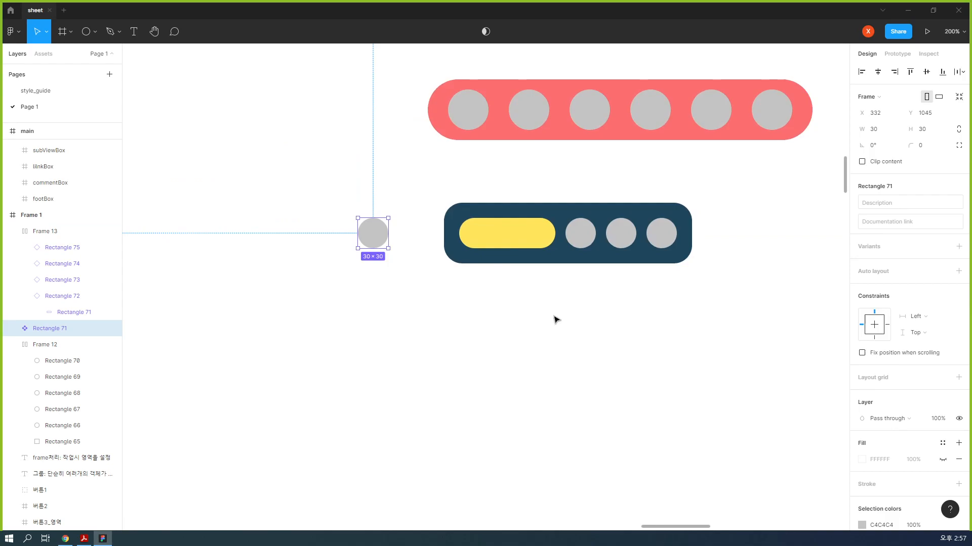
pyautogui.click(403, 267)
pyautogui.click(372, 234)
pyautogui.click(371, 236)
pyautogui.click(372, 236)
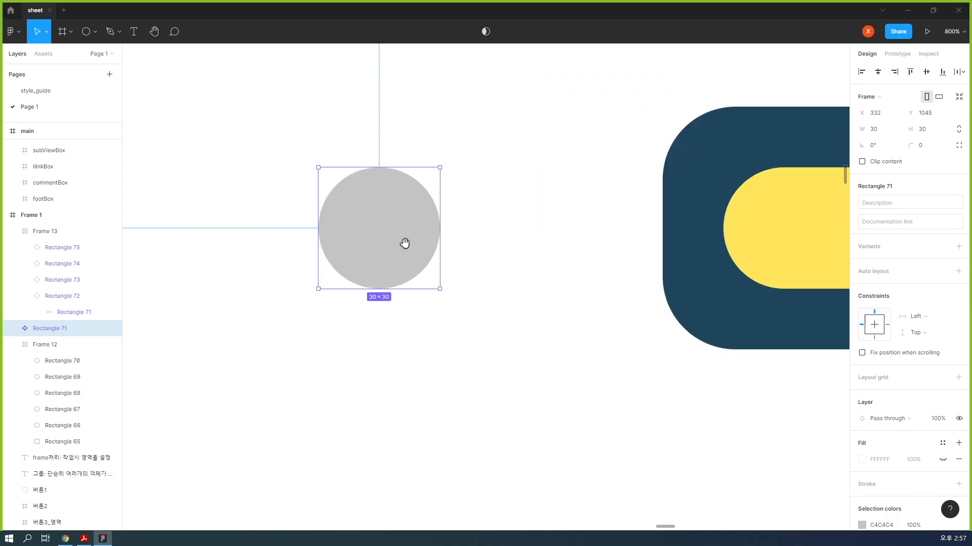
pyautogui.scroll(-1, 25, 276)
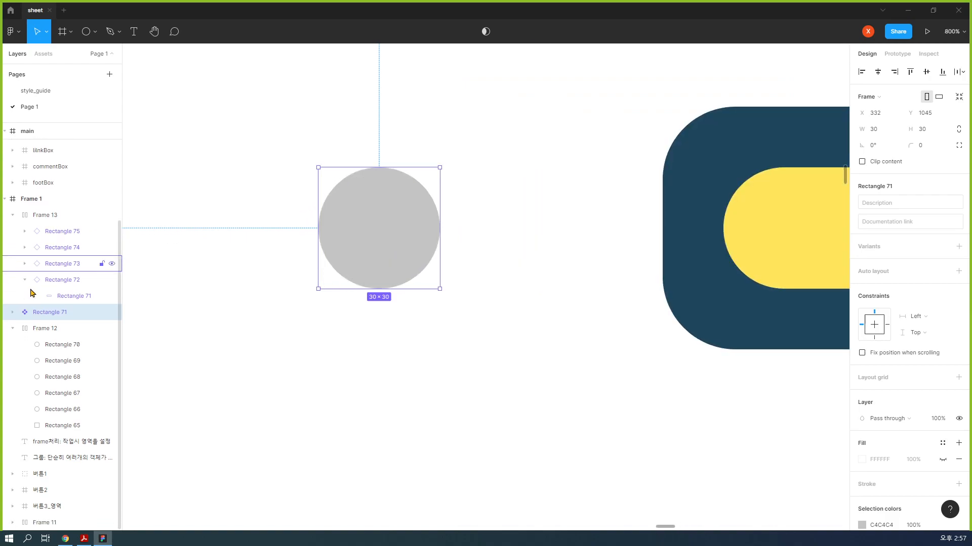
pyautogui.click(13, 312)
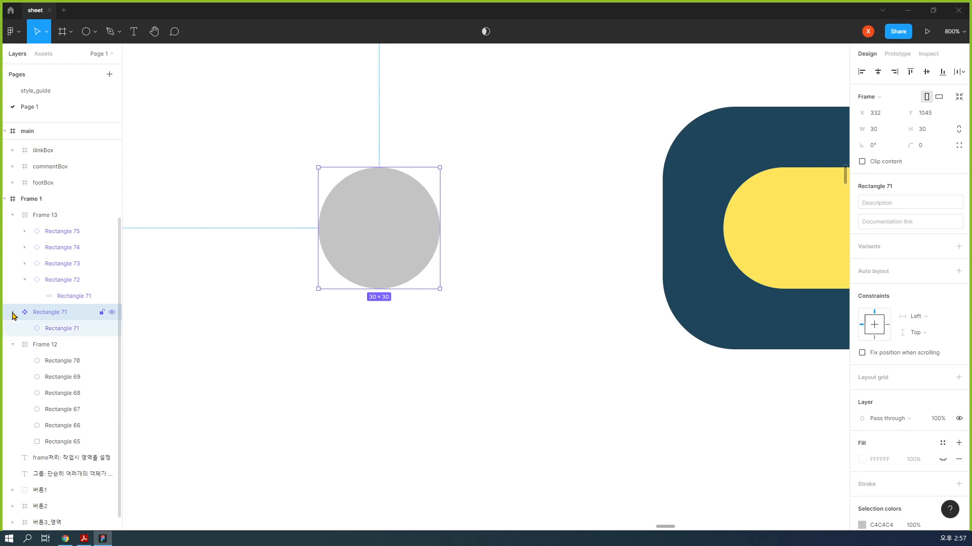
pyautogui.click(62, 329)
pyautogui.scroll(-1, 63, 335)
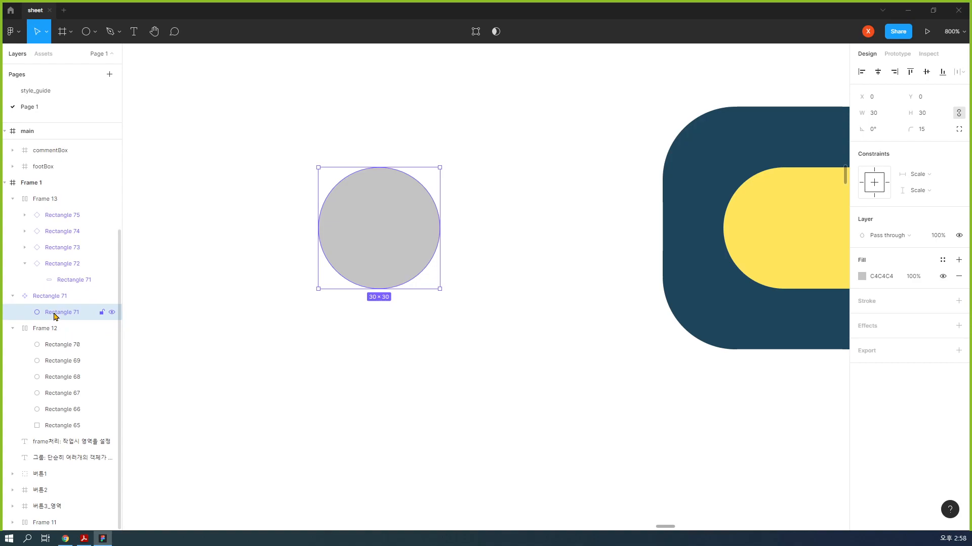
# Draw a triangle about 31 by 31 with the Polygon tool and place it beside the main circle at about X 300, Y 1050
pyautogui.click(95, 32)
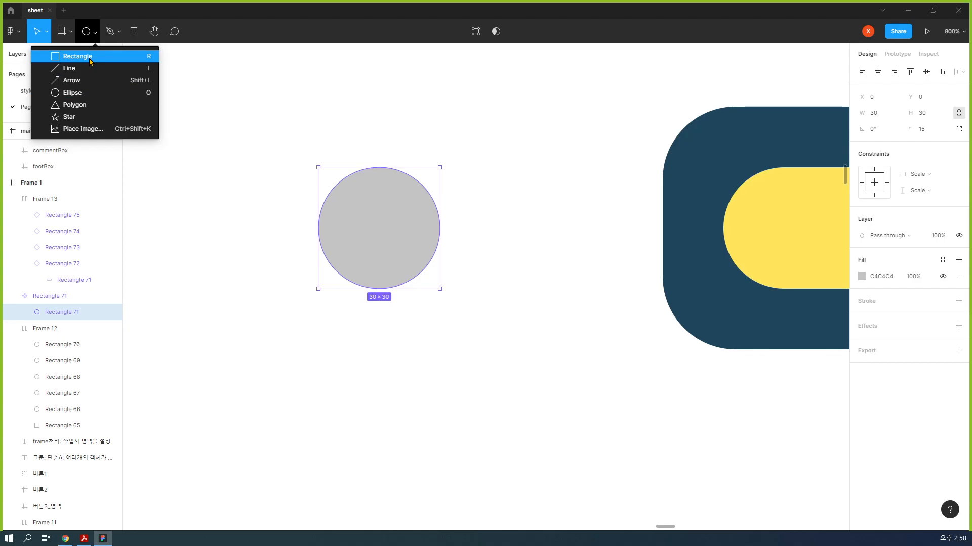
pyautogui.click(96, 107)
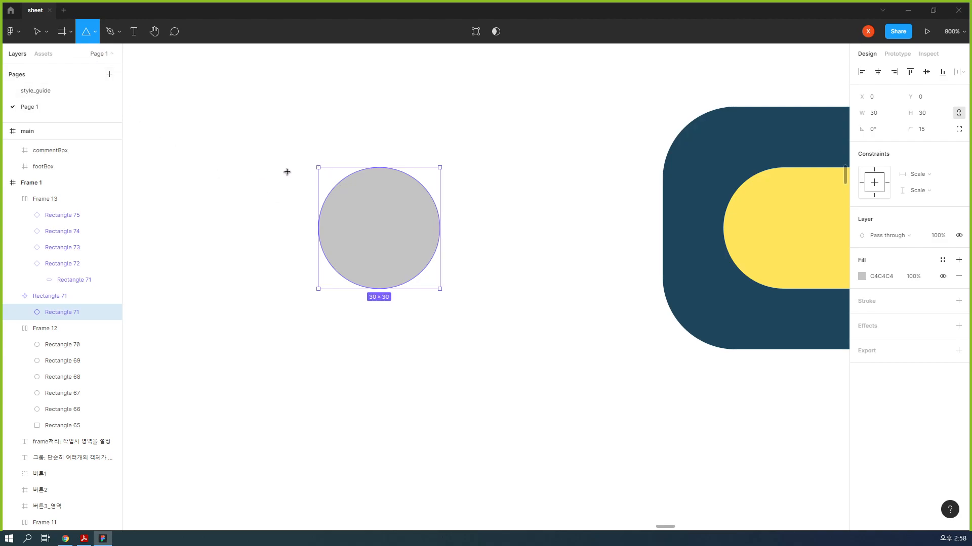
pyautogui.moveTo(218, 164); pyautogui.dragTo(343, 289)
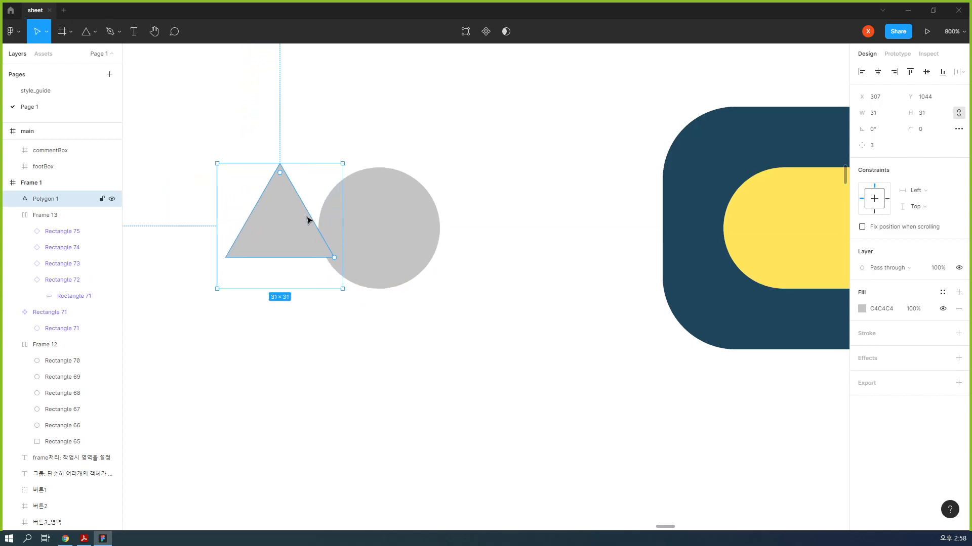
pyautogui.moveTo(286, 231); pyautogui.dragTo(258, 256)
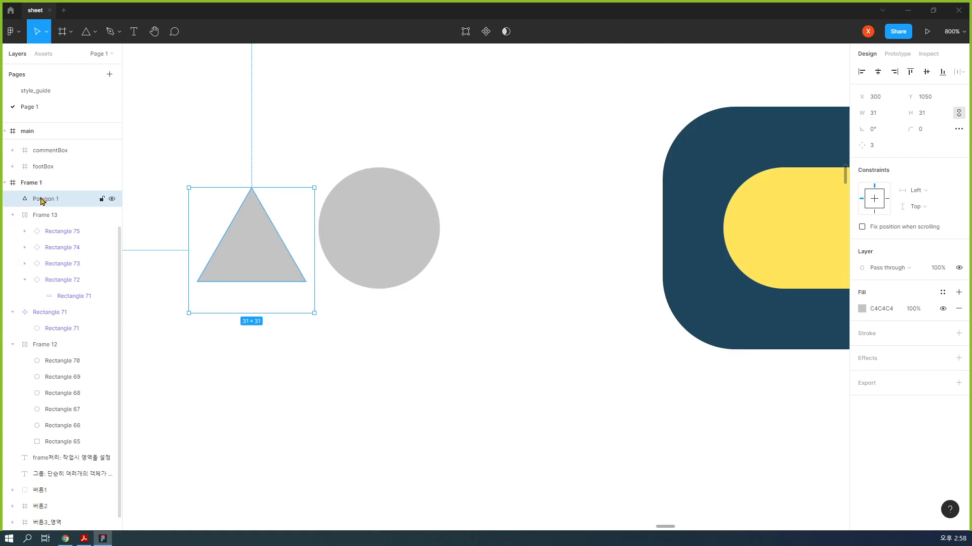
# Nest the triangle inside the main circle component and recolor it red, DD5858
pyautogui.moveTo(49, 200); pyautogui.dragTo(67, 320)
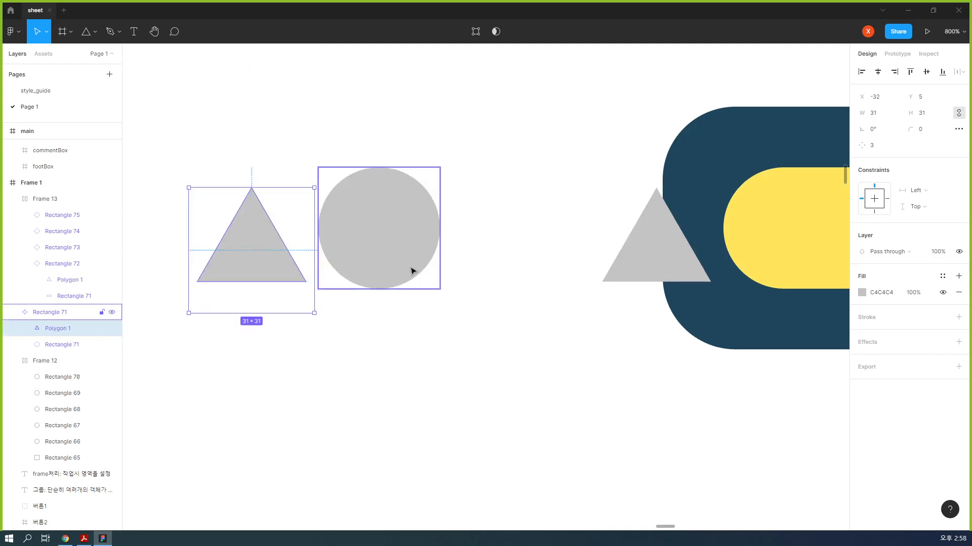
pyautogui.click(862, 292)
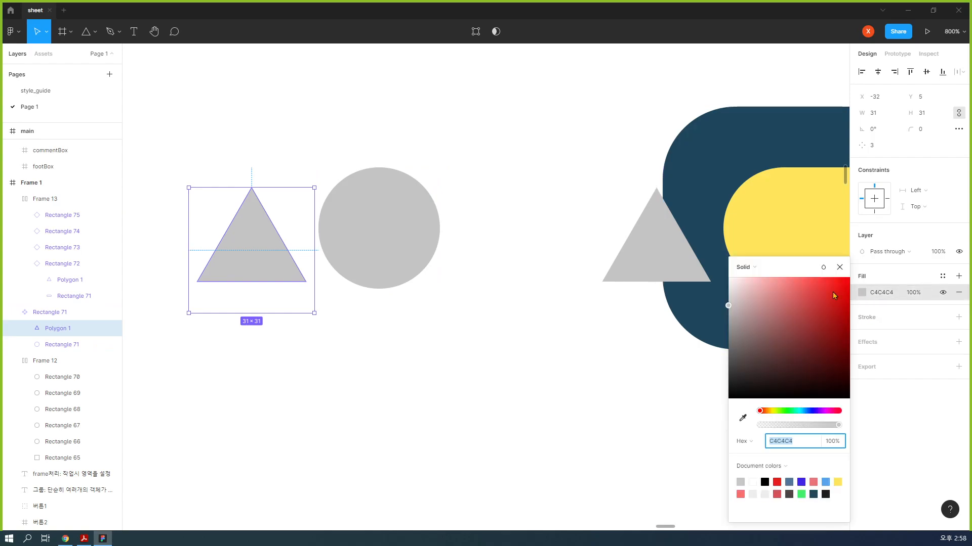
pyautogui.click(800, 292)
pyautogui.click(286, 332)
# Examine how the red triangle appears in each component instance along the dark blue frame and beside the main component
pyautogui.moveTo(747, 387); pyautogui.dragTo(380, 369)
pyautogui.moveTo(716, 311); pyautogui.dragTo(412, 284)
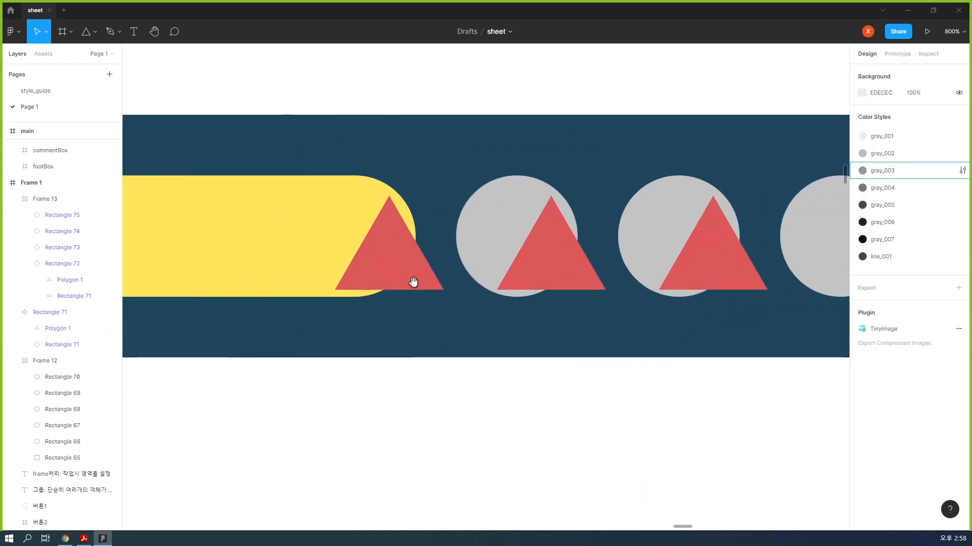
pyautogui.moveTo(691, 392); pyautogui.dragTo(495, 378)
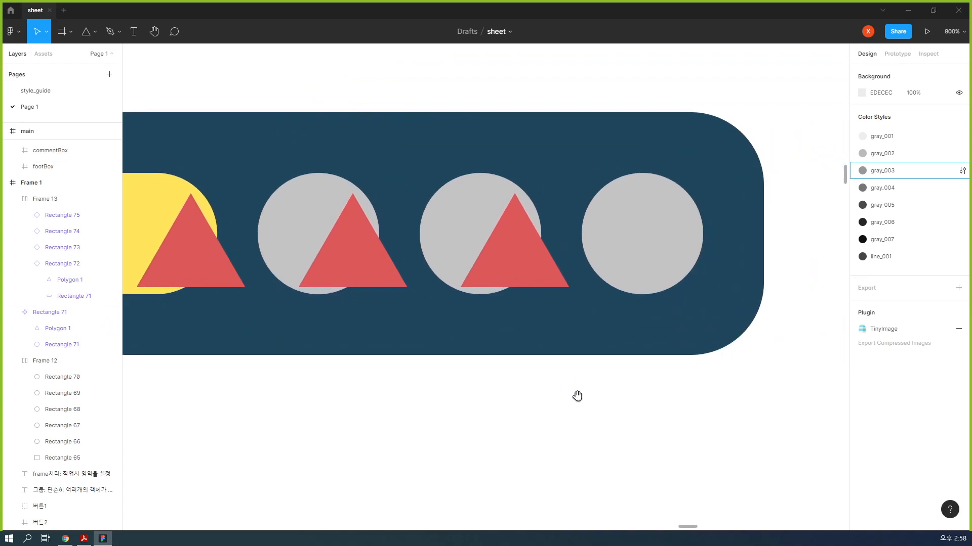
pyautogui.moveTo(577, 397); pyautogui.dragTo(531, 396)
pyautogui.moveTo(324, 325); pyautogui.dragTo(705, 304)
pyautogui.moveTo(291, 286); pyautogui.dragTo(722, 282)
pyautogui.moveTo(249, 278); pyautogui.dragTo(538, 284)
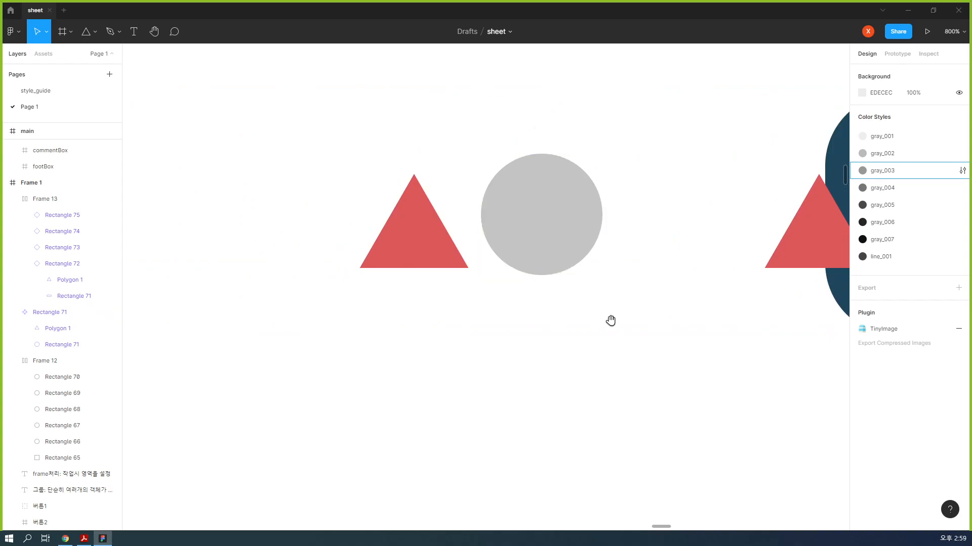
pyautogui.moveTo(607, 318); pyautogui.dragTo(503, 329)
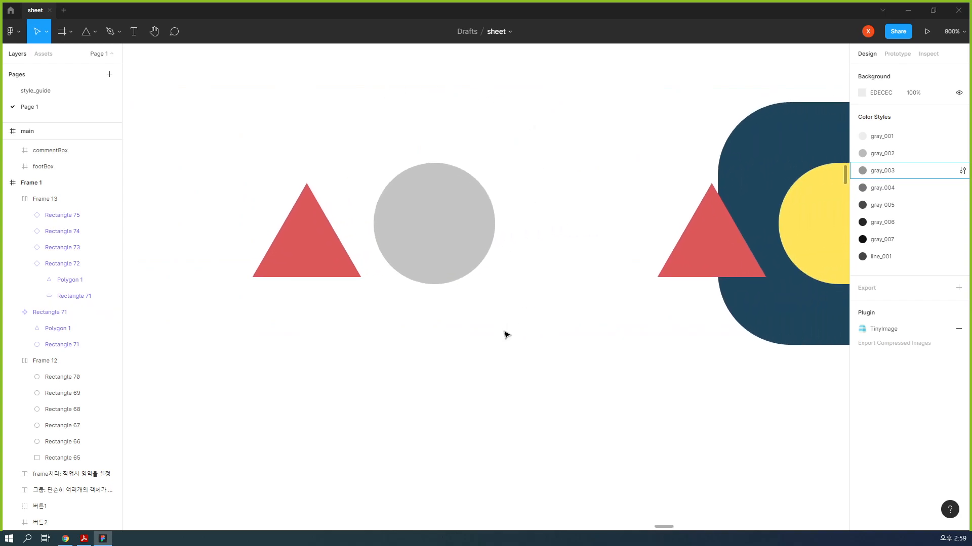
# Delete the gray circle nested inside the main component
pyautogui.click(437, 233)
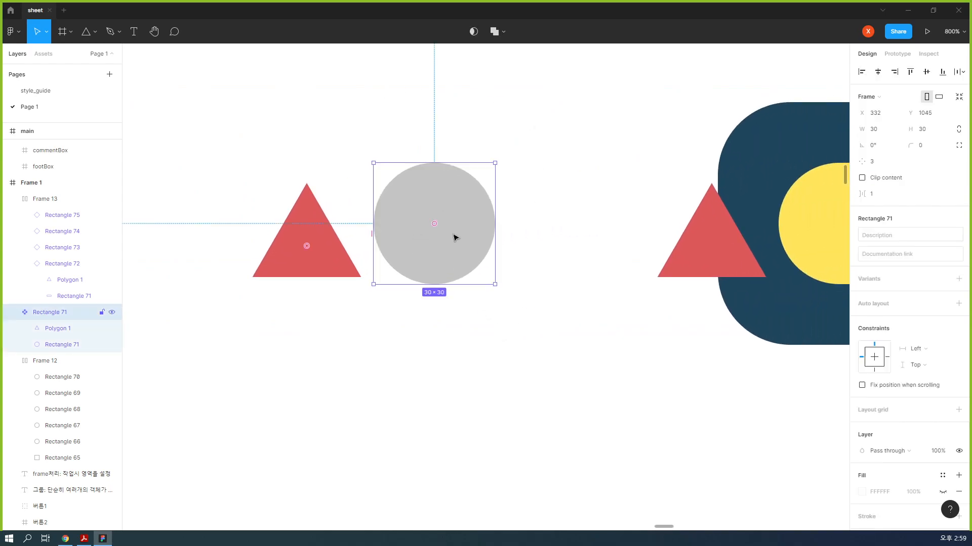
pyautogui.click(71, 348)
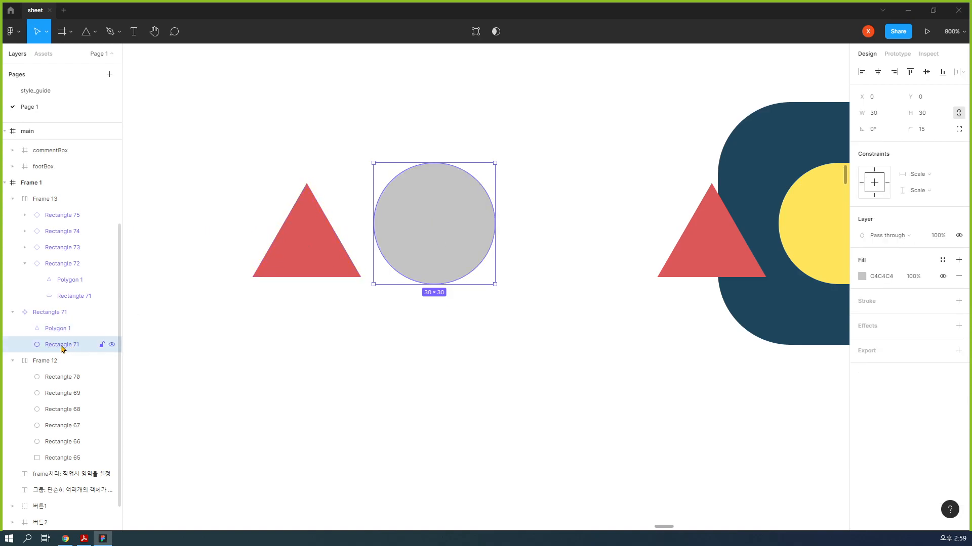
pyautogui.press('Delete')
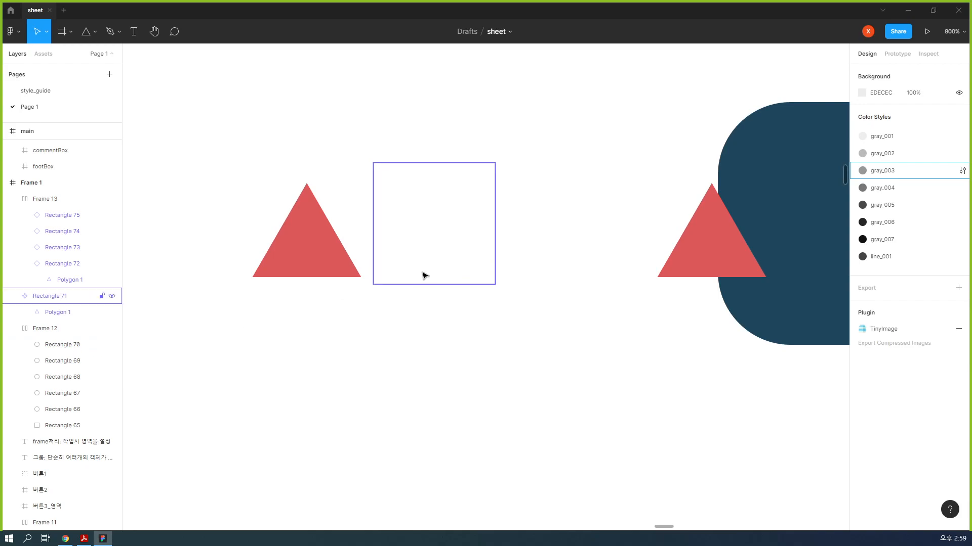
# Resize the main component's frame to fit its remaining triangle
pyautogui.moveTo(694, 332); pyautogui.dragTo(217, 358)
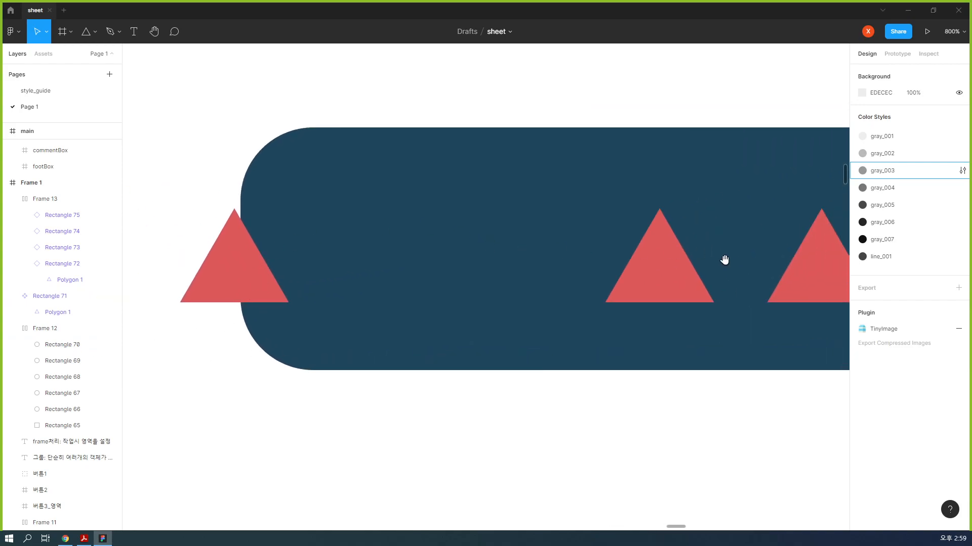
pyautogui.moveTo(277, 328); pyautogui.dragTo(761, 310)
pyautogui.press('-')
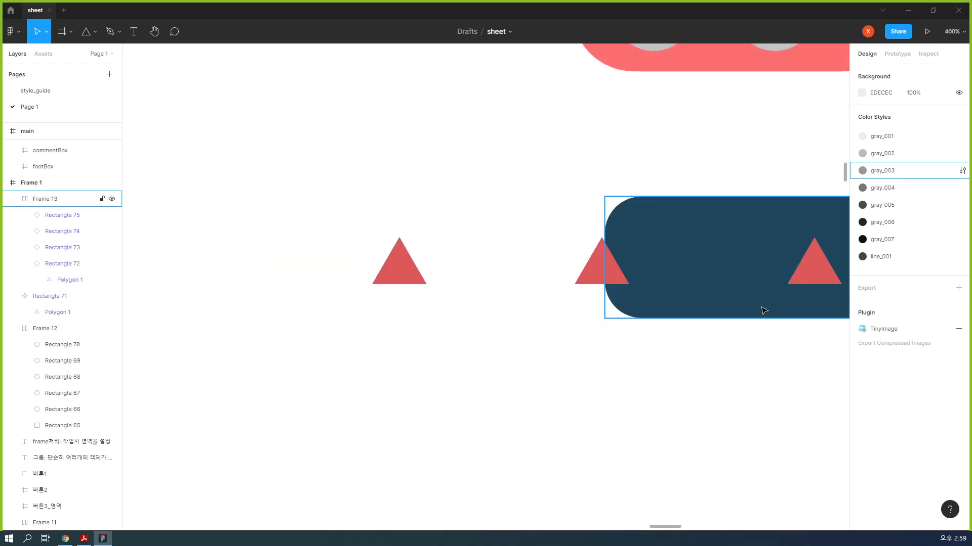
pyautogui.moveTo(768, 349); pyautogui.dragTo(633, 333)
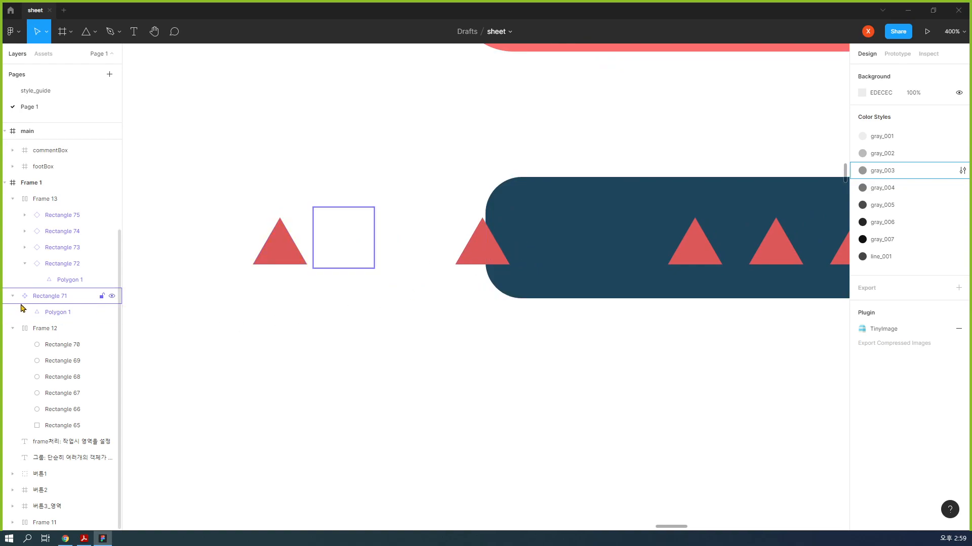
pyautogui.click(50, 300)
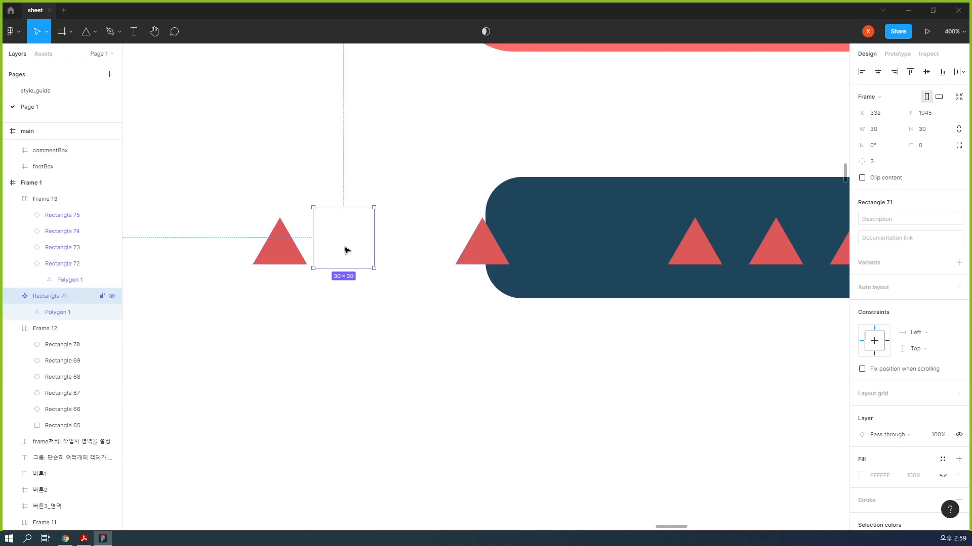
pyautogui.click(286, 251)
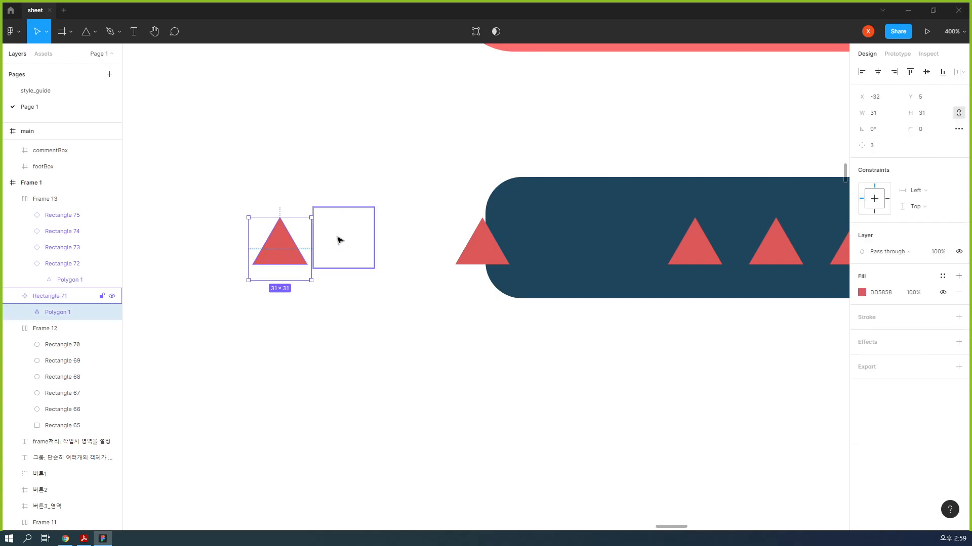
pyautogui.click(328, 242)
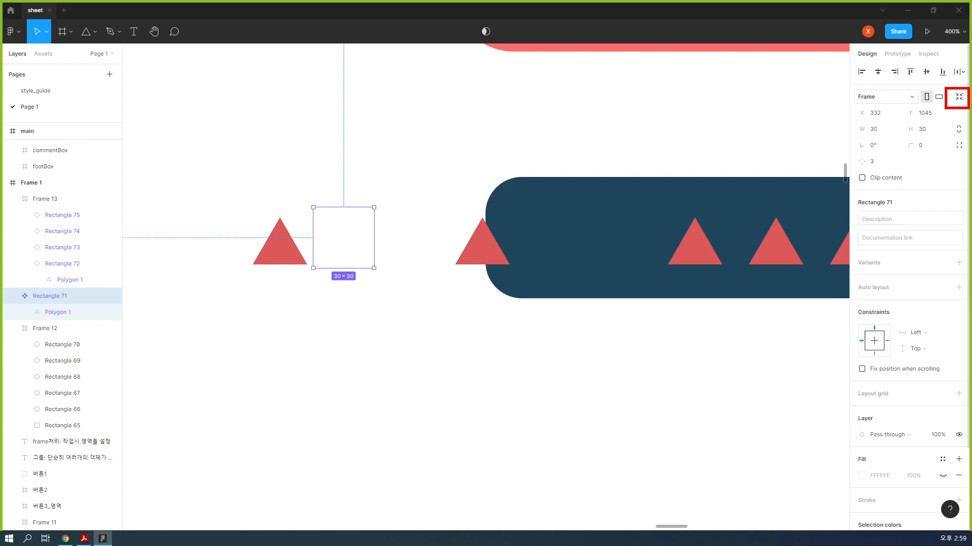
pyautogui.click(959, 97)
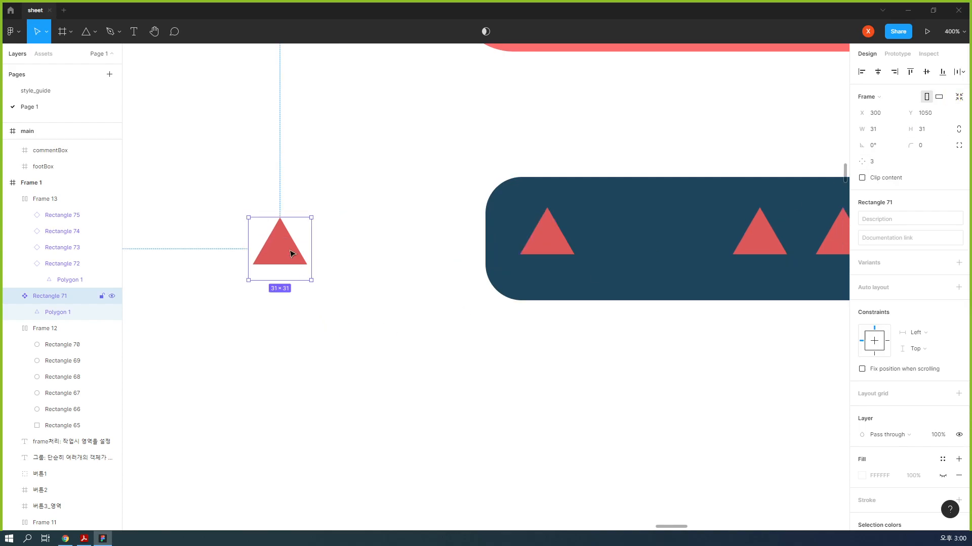
# Nudge the nested triangle down to Y 4 within the main component
pyautogui.click(69, 313)
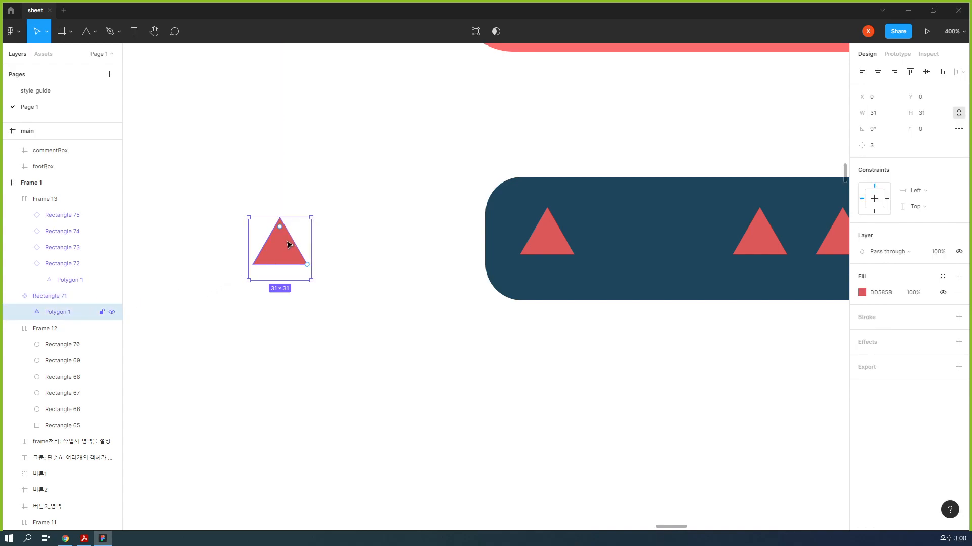
pyautogui.press('Down')
pyautogui.press('Down')
pyautogui.press('Down')
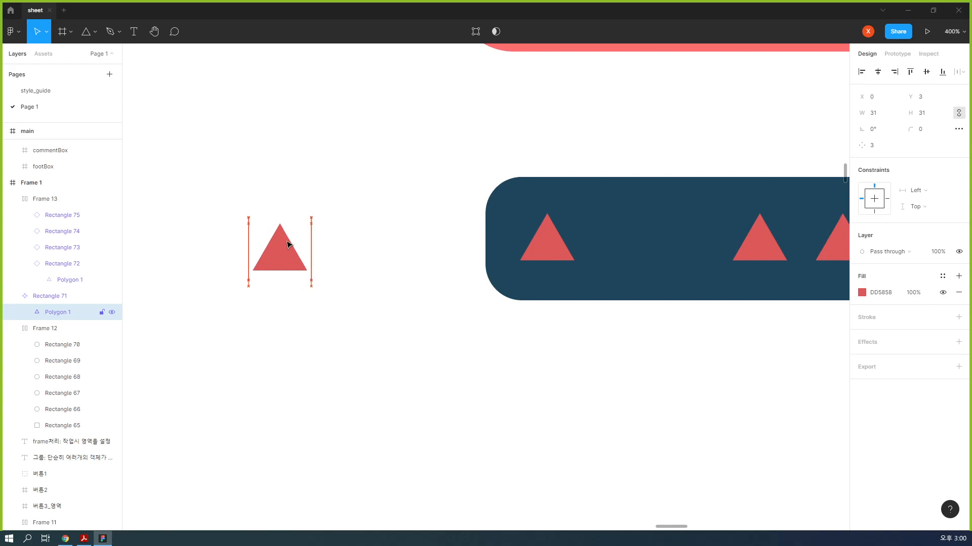
pyautogui.press('Down')
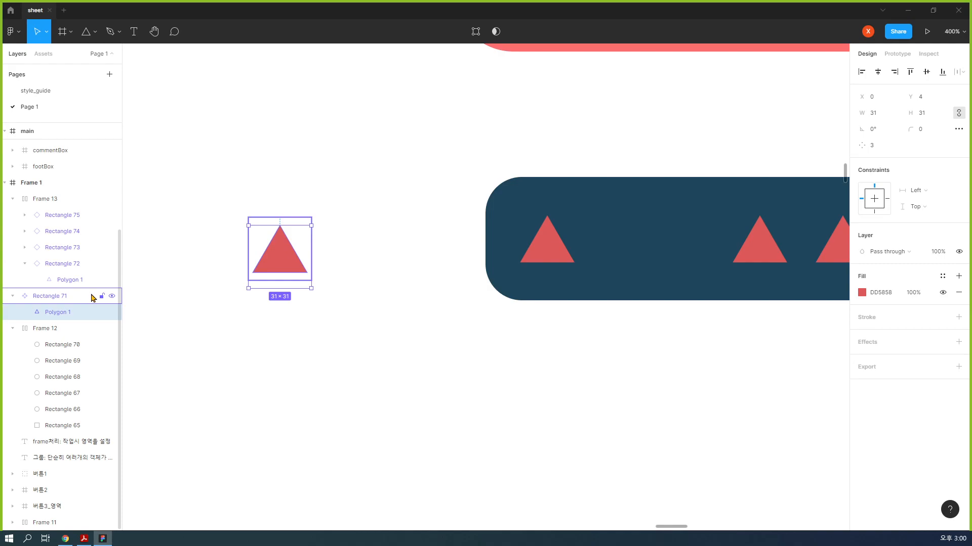
# Try widening the main triangle component to 98 by 31, and undo the resize
pyautogui.click(93, 297)
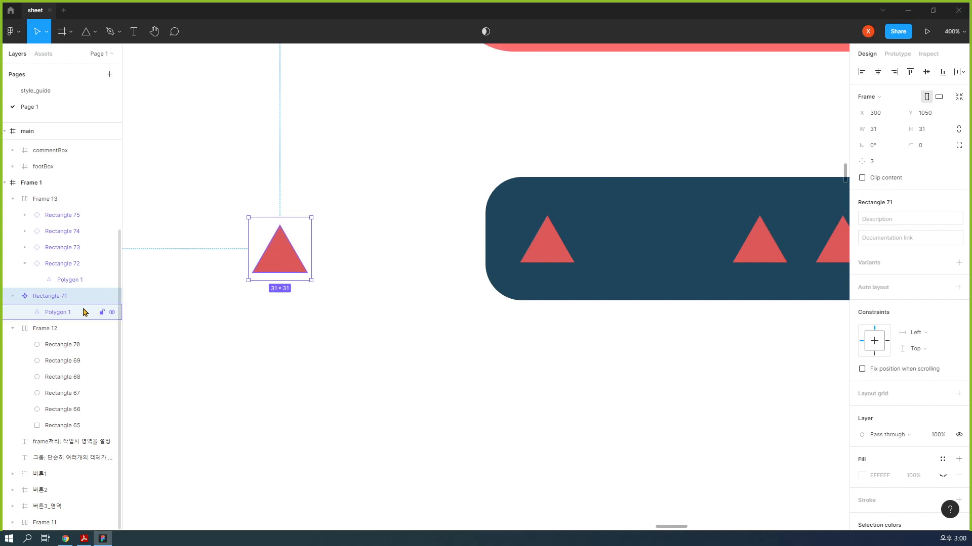
pyautogui.click(84, 313)
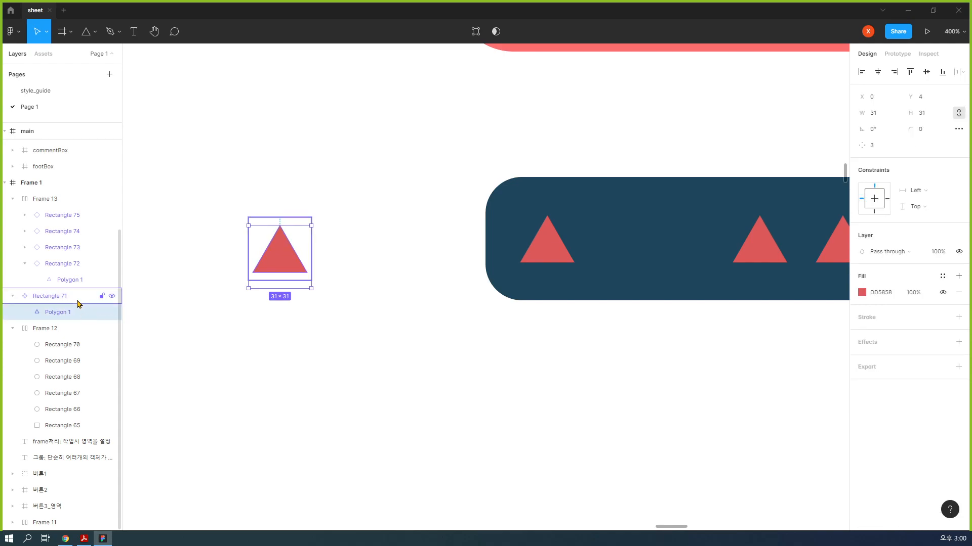
pyautogui.click(77, 301)
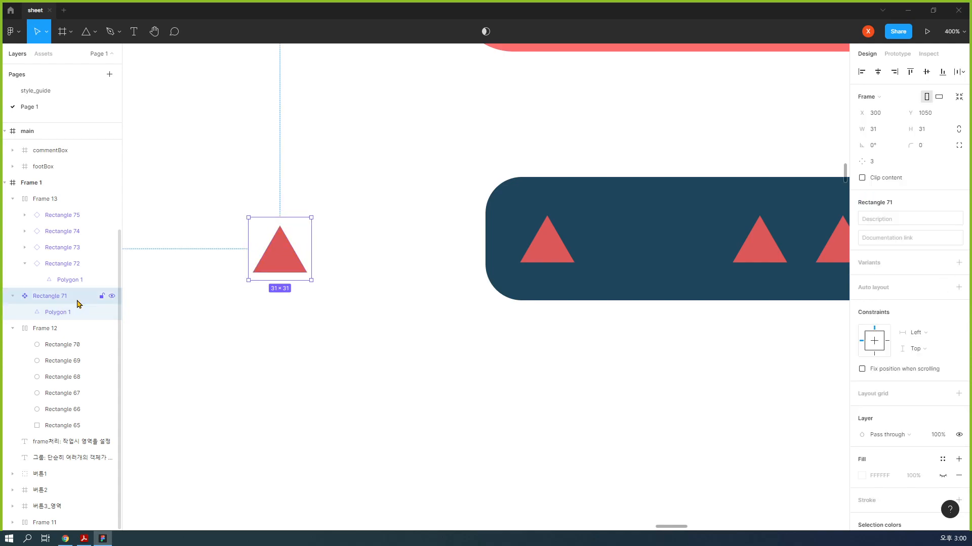
pyautogui.moveTo(313, 255); pyautogui.dragTo(446, 259)
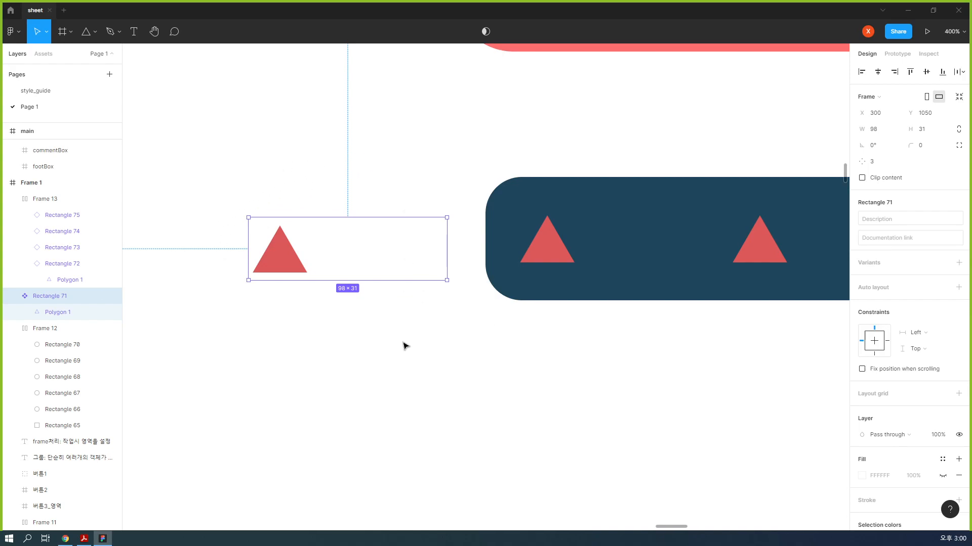
pyautogui.hotkey('ctrl', 'z')
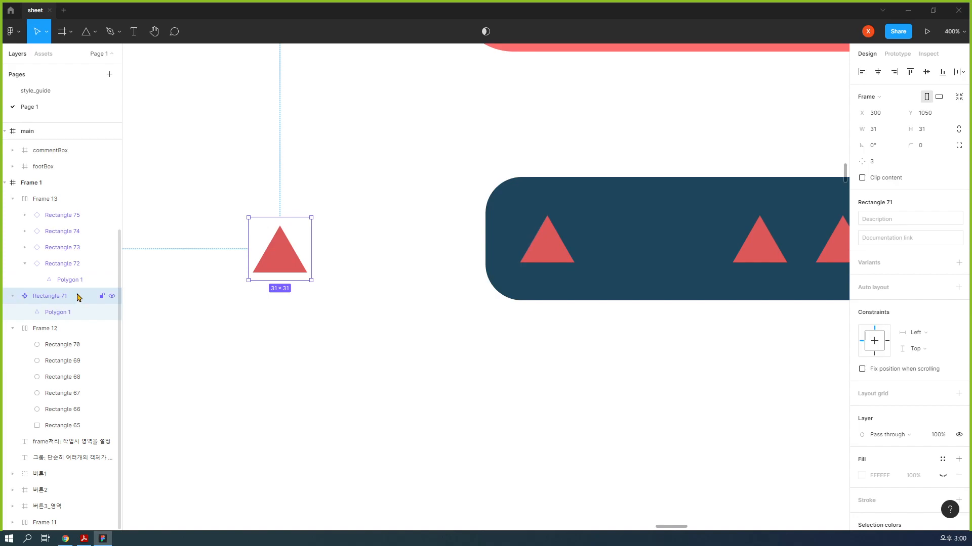
# Compare the nesting of the triangle, its main component and the enclosing frames, and examine the nested triangle's constraints
pyautogui.click(74, 313)
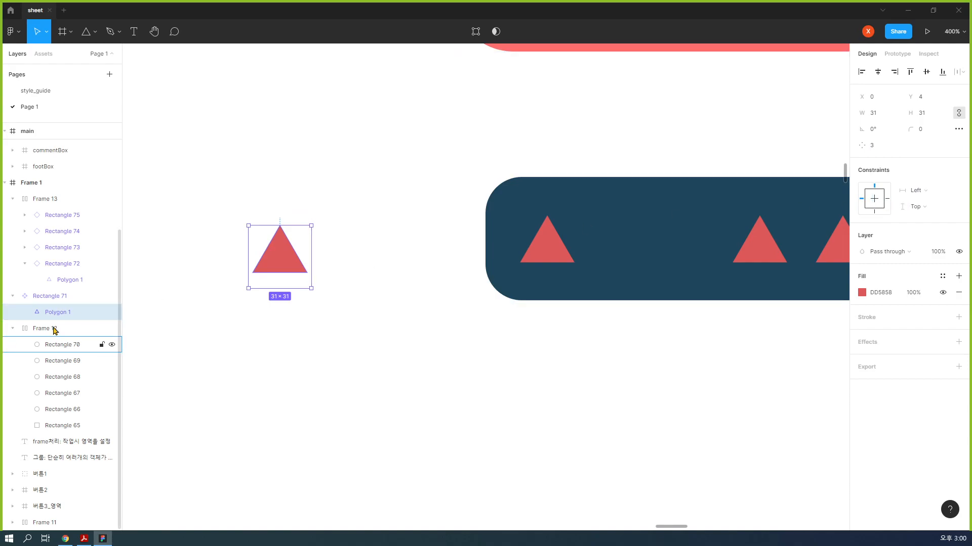
pyautogui.click(63, 298)
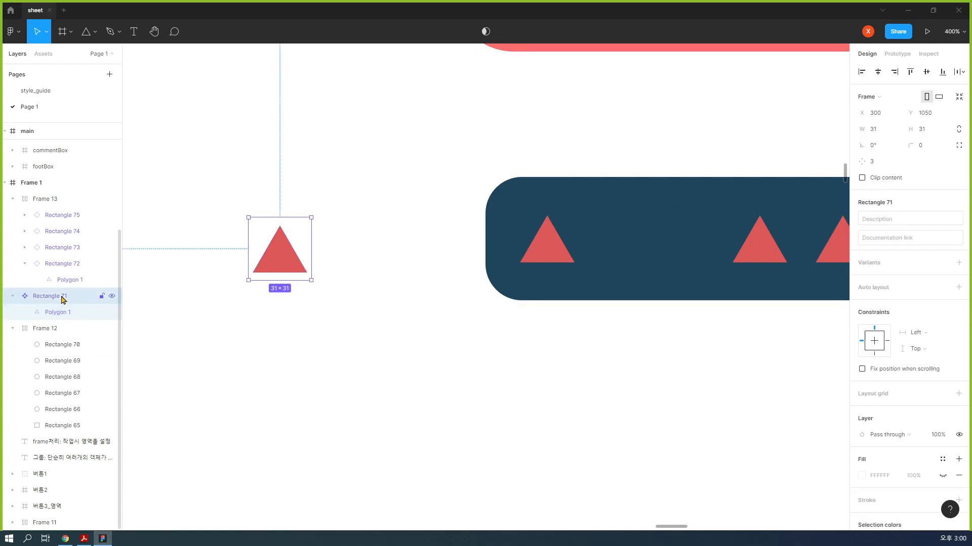
pyautogui.click(41, 186)
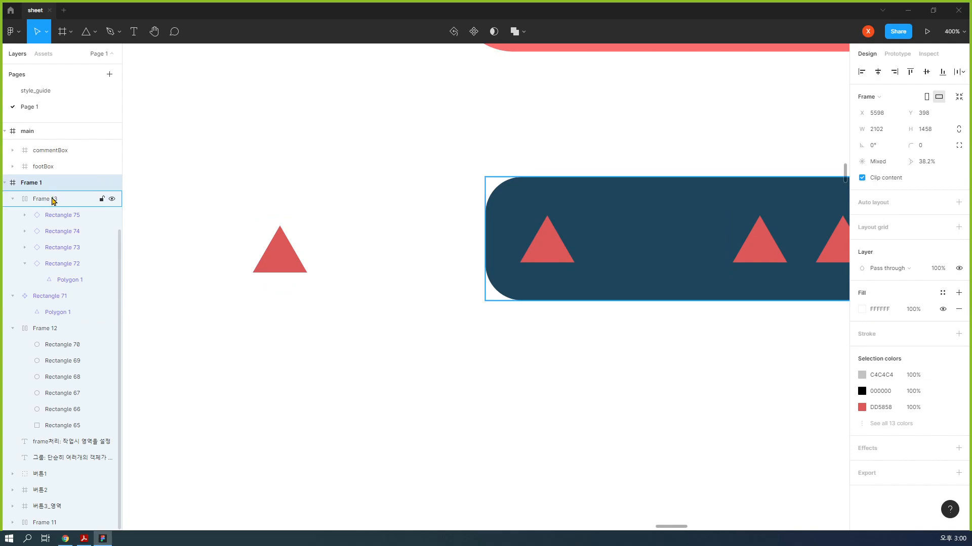
pyautogui.click(53, 201)
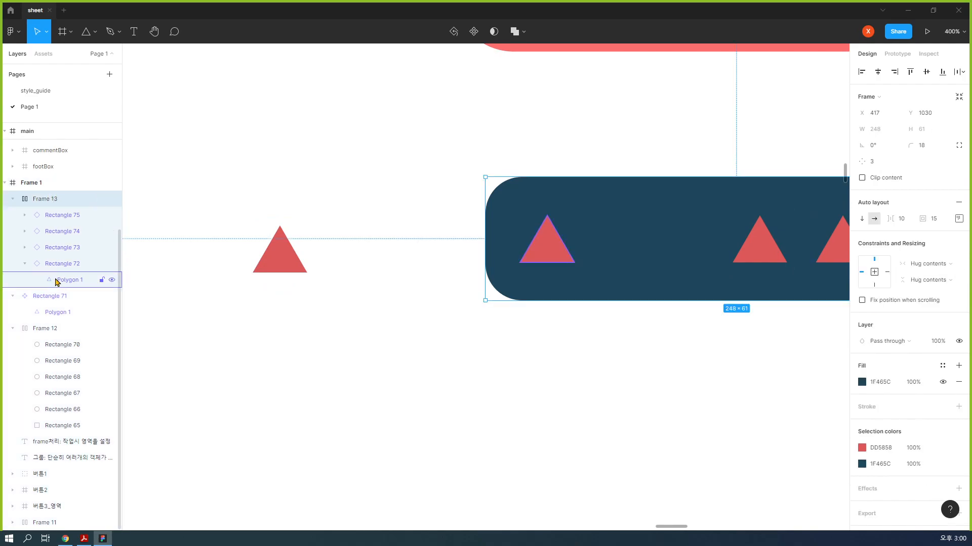
pyautogui.click(53, 300)
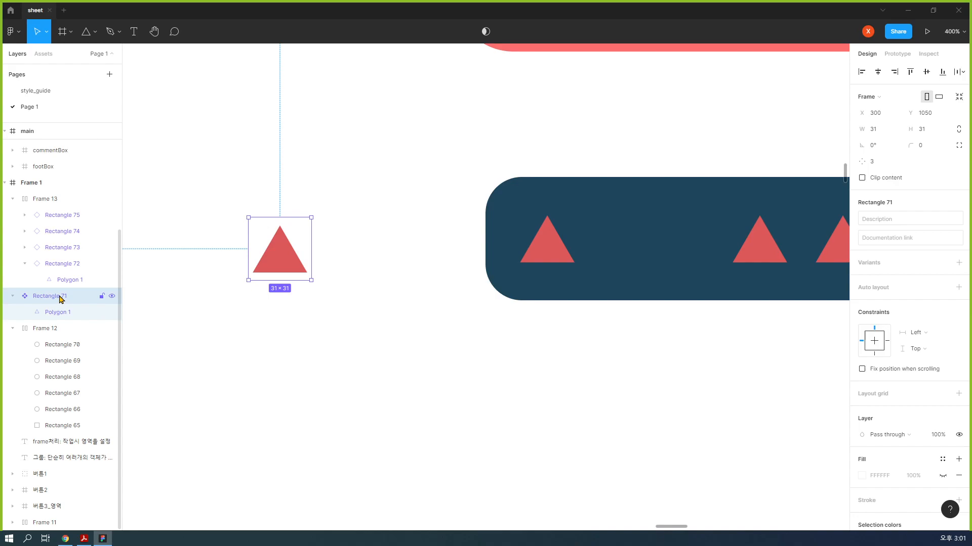
pyautogui.click(69, 314)
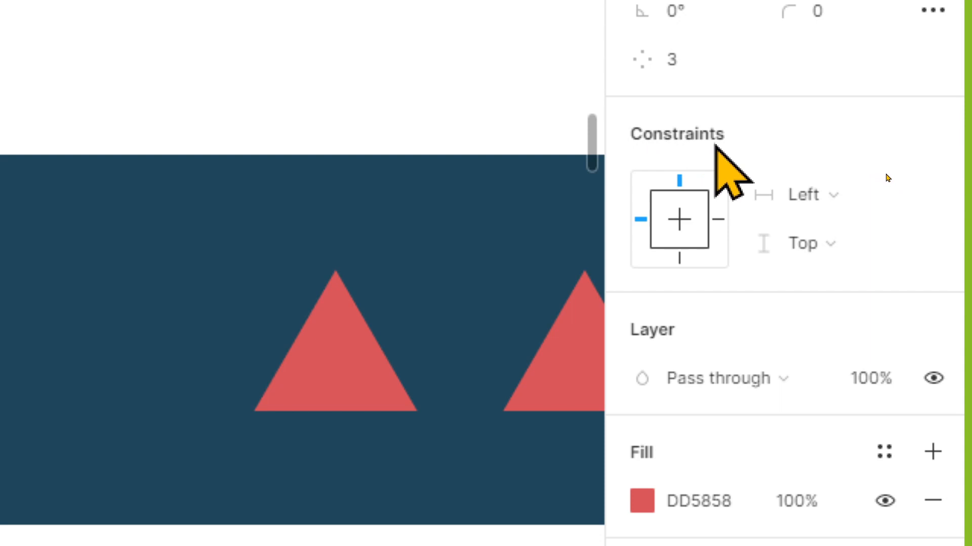
pyautogui.click(714, 143)
pyautogui.moveTo(391, 51)
pyautogui.mouseDown()
pyautogui.moveTo(518, 114)
pyautogui.moveTo(564, 186)
pyautogui.mouseUp()
pyautogui.moveTo(473, 58); pyautogui.dragTo(476, 90)
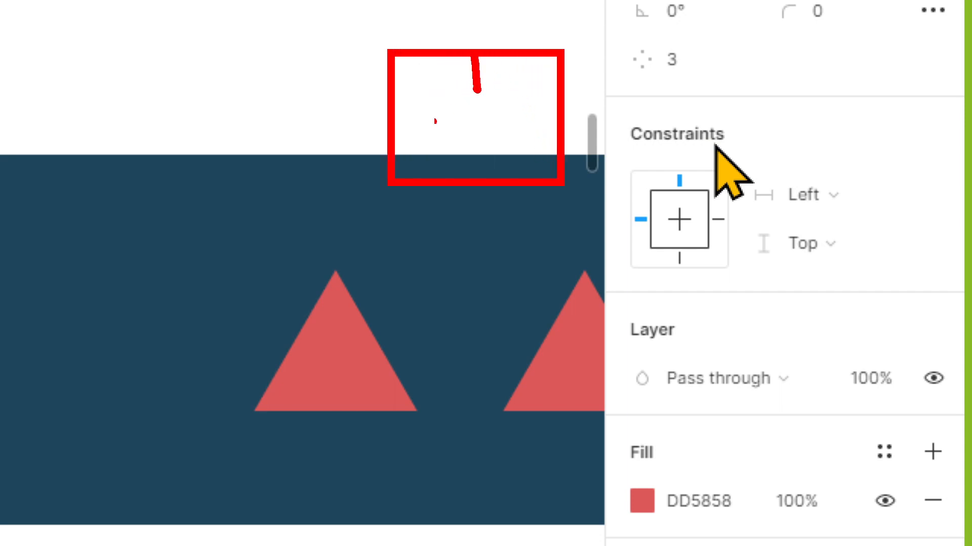
pyautogui.moveTo(387, 124)
pyautogui.mouseDown()
pyautogui.moveTo(421, 121)
pyautogui.moveTo(423, 135)
pyautogui.mouseUp()
pyautogui.moveTo(457, 95); pyautogui.dragTo(490, 97)
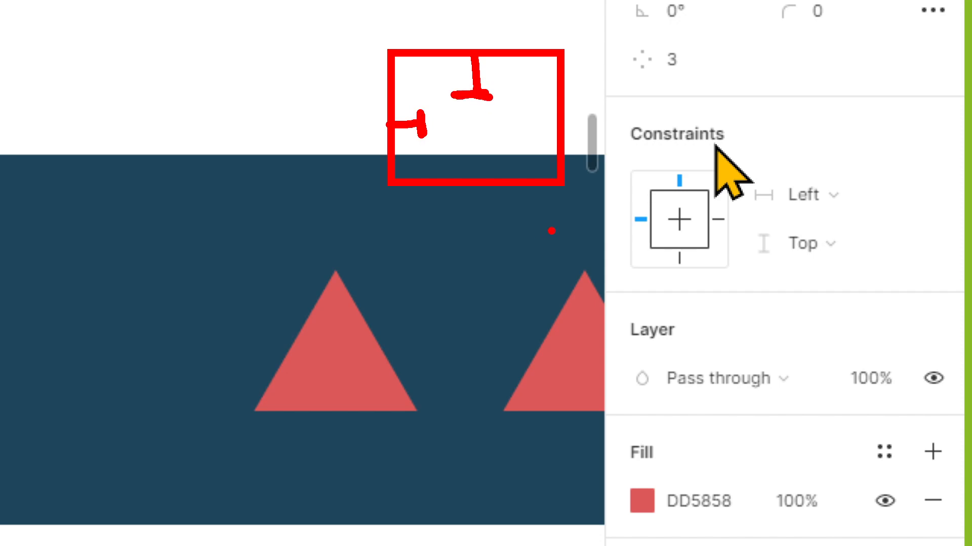
pyautogui.moveTo(551, 174)
pyautogui.mouseDown()
pyautogui.moveTo(654, 243)
pyautogui.moveTo(622, 241)
pyautogui.mouseUp()
pyautogui.moveTo(637, 222)
pyautogui.mouseDown()
pyautogui.moveTo(622, 243)
pyautogui.moveTo(656, 244)
pyautogui.mouseUp()
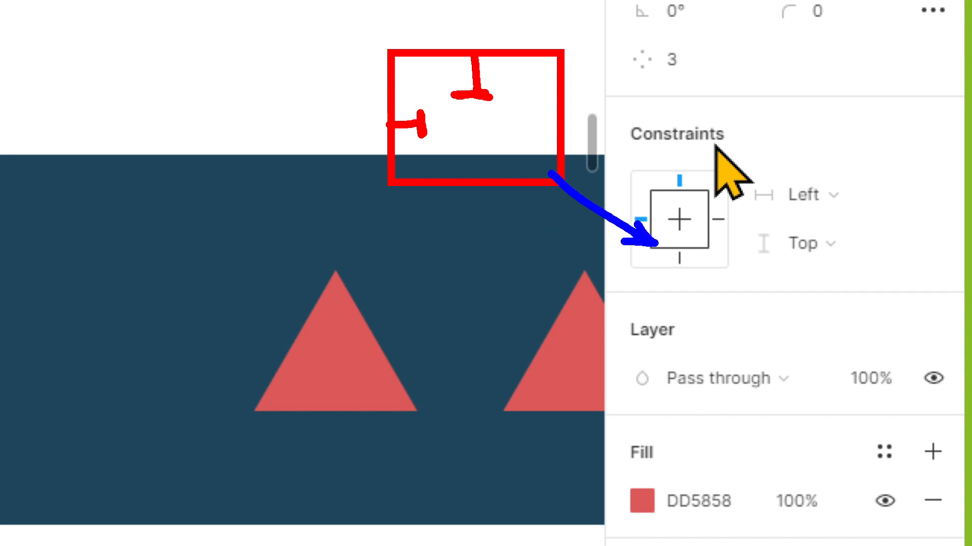
pyautogui.moveTo(422, 95); pyautogui.dragTo(508, 134)
pyautogui.hotkey('ctrl', 'z')
pyautogui.moveTo(423, 92); pyautogui.dragTo(525, 152)
pyautogui.click(456, 108)
pyautogui.moveTo(489, 99); pyautogui.dragTo(445, 144)
pyautogui.moveTo(504, 109); pyautogui.dragTo(468, 146)
pyautogui.moveTo(515, 118)
pyautogui.mouseDown()
pyautogui.moveTo(466, 146)
pyautogui.moveTo(493, 145)
pyautogui.mouseUp()
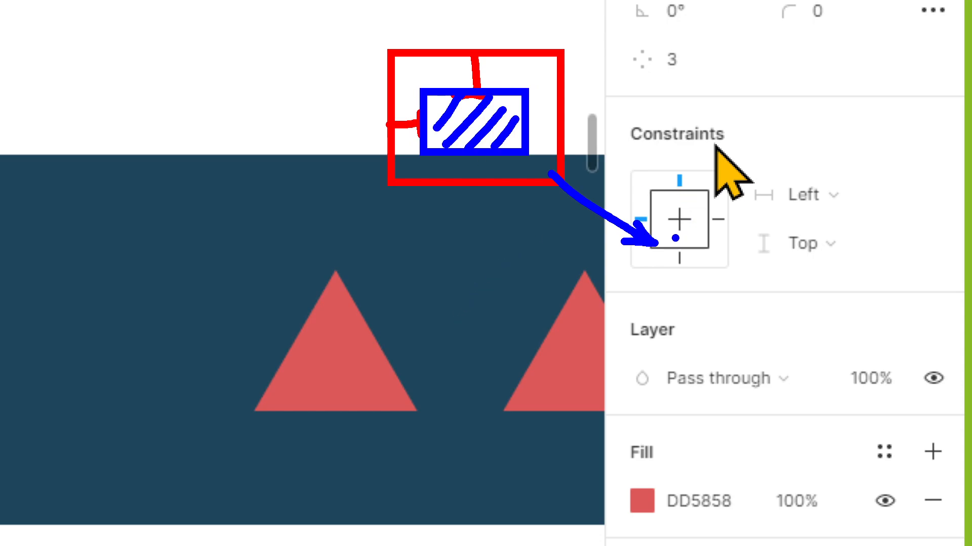
pyautogui.moveTo(697, 191)
pyautogui.mouseDown()
pyautogui.moveTo(667, 195)
pyautogui.moveTo(668, 160)
pyautogui.moveTo(694, 158)
pyautogui.moveTo(703, 182)
pyautogui.moveTo(696, 194)
pyautogui.moveTo(659, 179)
pyautogui.moveTo(691, 163)
pyautogui.moveTo(691, 188)
pyautogui.mouseUp()
pyautogui.hotkey('ctrl', 'z')
pyautogui.press('g')
pyautogui.moveTo(658, 233)
pyautogui.mouseDown()
pyautogui.moveTo(622, 238)
pyautogui.moveTo(638, 202)
pyautogui.moveTo(663, 214)
pyautogui.moveTo(659, 234)
pyautogui.mouseUp()
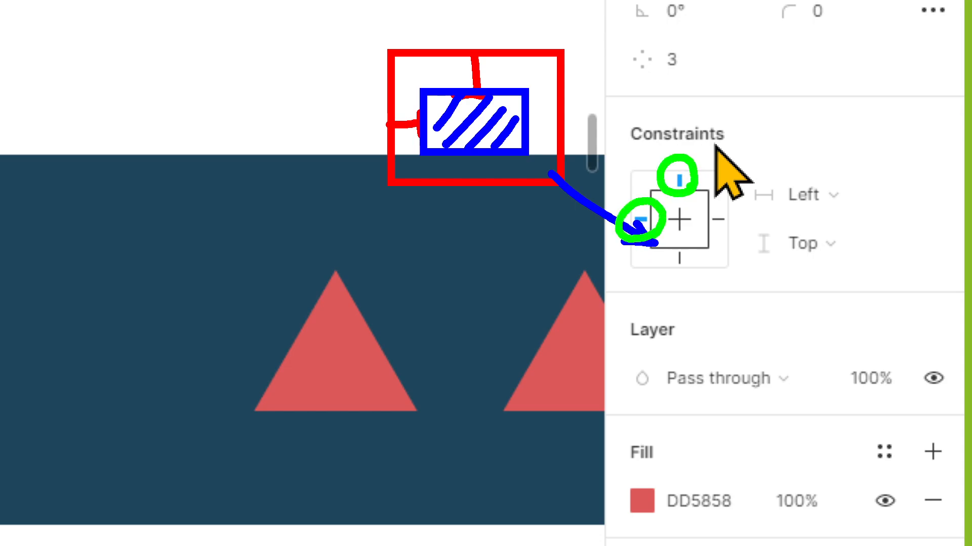
pyautogui.moveTo(481, 52); pyautogui.dragTo(483, 84)
pyautogui.moveTo(395, 127); pyautogui.dragTo(430, 123)
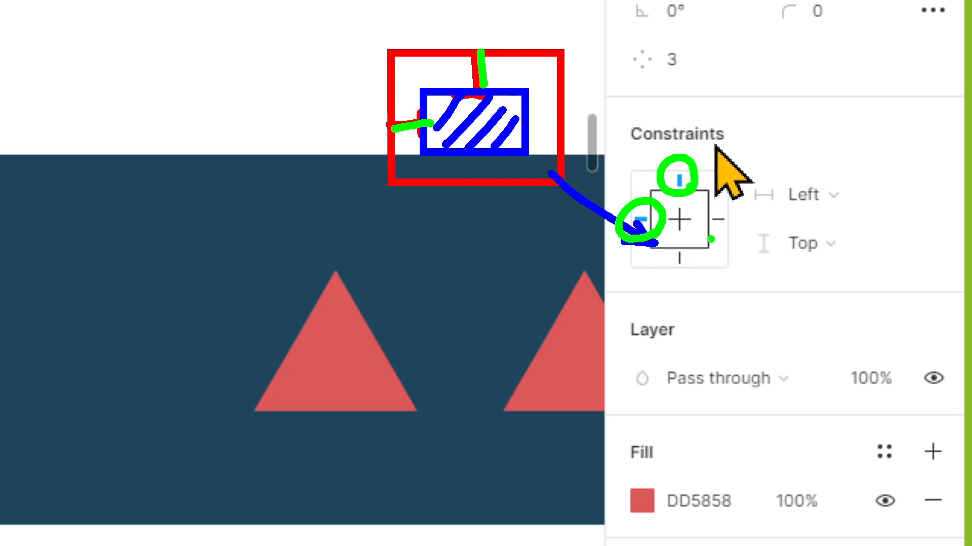
pyautogui.press('e')
pyautogui.moveTo(655, 224)
pyautogui.mouseDown()
pyautogui.moveTo(626, 231)
pyautogui.moveTo(632, 207)
pyautogui.moveTo(655, 222)
pyautogui.mouseUp()
pyautogui.moveTo(725, 225)
pyautogui.mouseDown()
pyautogui.moveTo(722, 201)
pyautogui.moveTo(728, 228)
pyautogui.mouseUp()
pyautogui.press('b')
pyautogui.moveTo(633, 220); pyautogui.dragTo(732, 220)
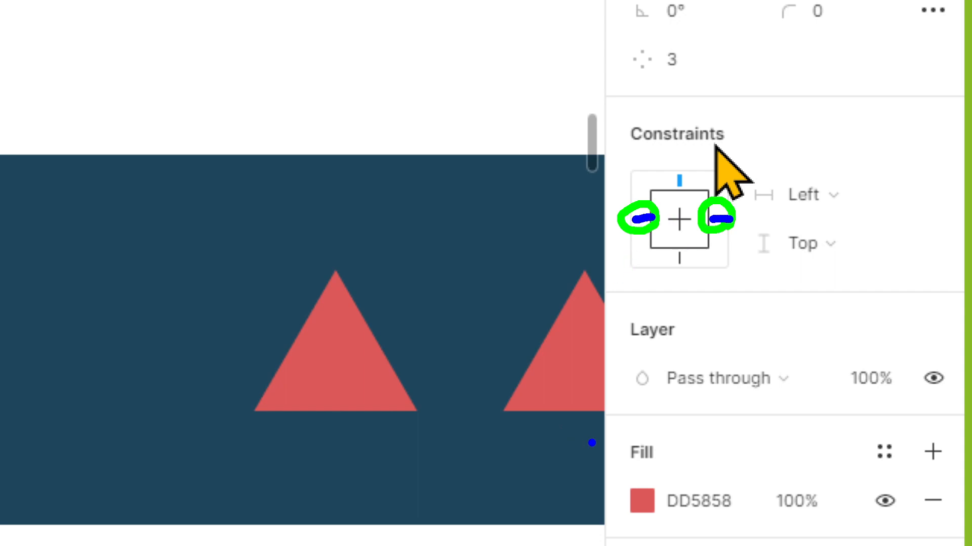
pyautogui.moveTo(831, 202)
pyautogui.mouseDown()
pyautogui.moveTo(797, 214)
pyautogui.moveTo(802, 166)
pyautogui.moveTo(828, 195)
pyautogui.moveTo(796, 178)
pyautogui.moveTo(793, 138)
pyautogui.mouseUp()
pyautogui.moveTo(748, 112); pyautogui.dragTo(751, 133)
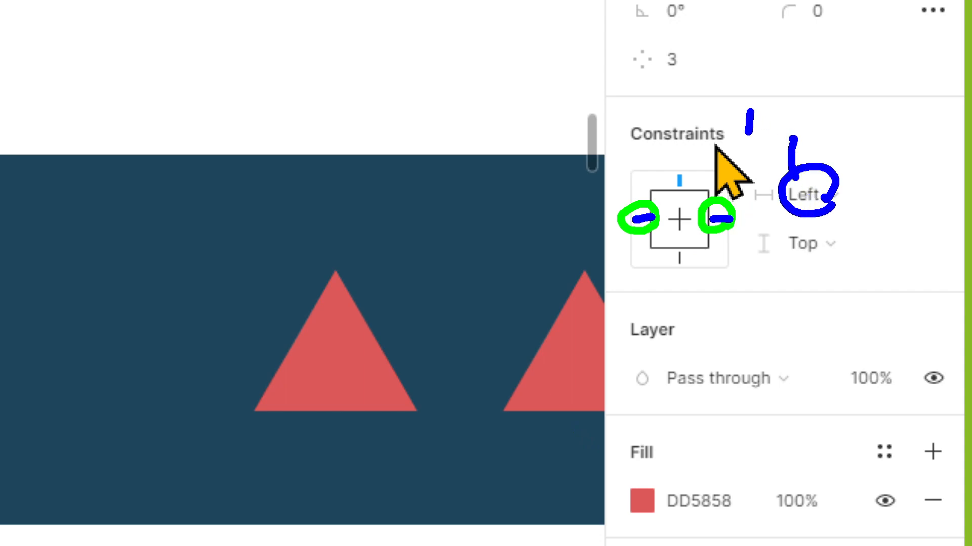
pyautogui.hotkey('ctrl', 'z')
pyautogui.moveTo(749, 114)
pyautogui.mouseDown()
pyautogui.moveTo(751, 128)
pyautogui.moveTo(770, 133)
pyautogui.mouseUp()
pyautogui.moveTo(792, 107); pyautogui.dragTo(787, 136)
pyautogui.moveTo(774, 124)
pyautogui.mouseDown()
pyautogui.moveTo(868, 120)
pyautogui.moveTo(881, 108)
pyautogui.moveTo(887, 122)
pyautogui.mouseUp()
pyautogui.moveTo(900, 113); pyautogui.dragTo(894, 133)
pyautogui.moveTo(907, 96)
pyautogui.mouseDown()
pyautogui.moveTo(918, 124)
pyautogui.moveTo(935, 109)
pyautogui.mouseUp()
pyautogui.moveTo(930, 90); pyautogui.dragTo(937, 118)
pyautogui.click(810, 294)
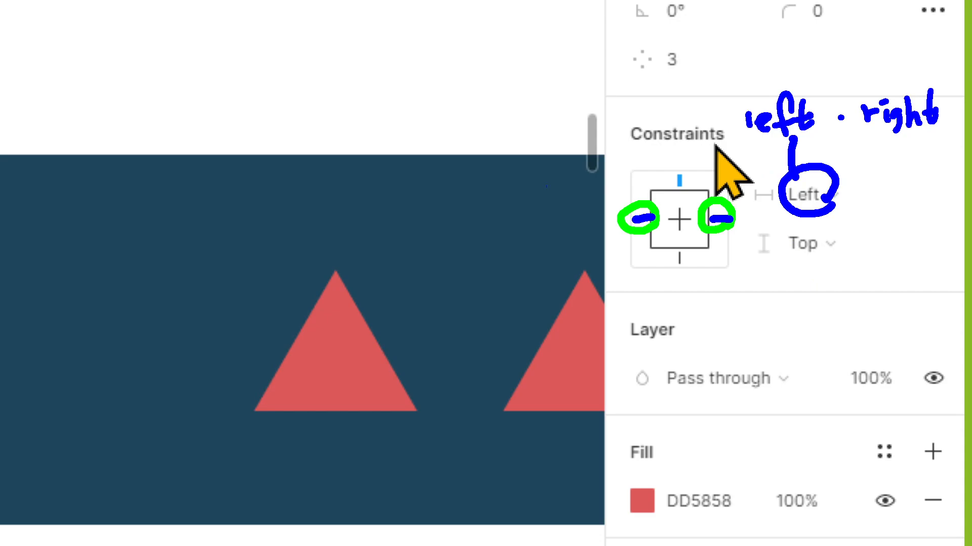
pyautogui.moveTo(322, 55)
pyautogui.mouseDown()
pyautogui.moveTo(516, 130)
pyautogui.moveTo(497, 140)
pyautogui.mouseUp()
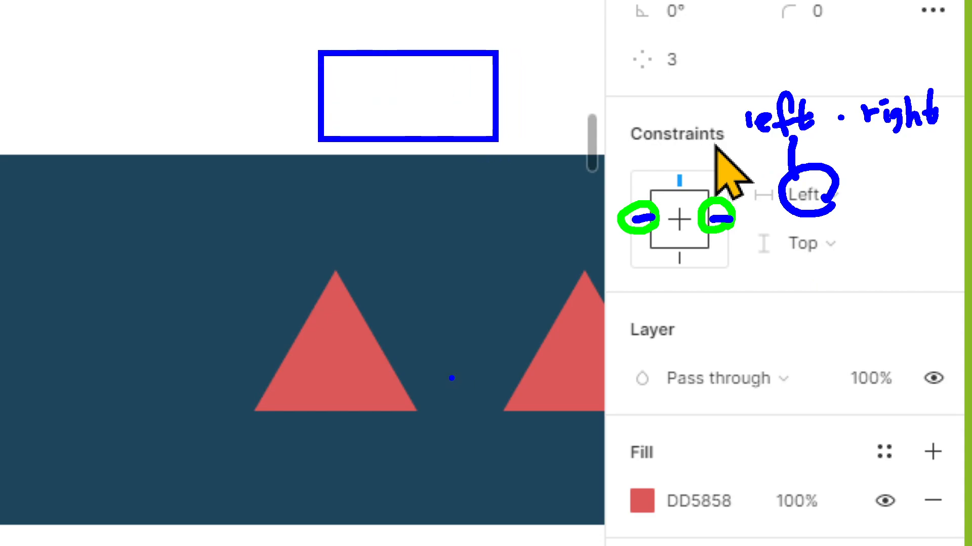
pyautogui.press('r')
pyautogui.moveTo(349, 73)
pyautogui.mouseDown()
pyautogui.moveTo(489, 124)
pyautogui.moveTo(469, 124)
pyautogui.mouseUp()
pyautogui.moveTo(358, 94)
pyautogui.mouseDown()
pyautogui.moveTo(456, 90)
pyautogui.moveTo(409, 111)
pyautogui.moveTo(493, 95)
pyautogui.mouseUp()
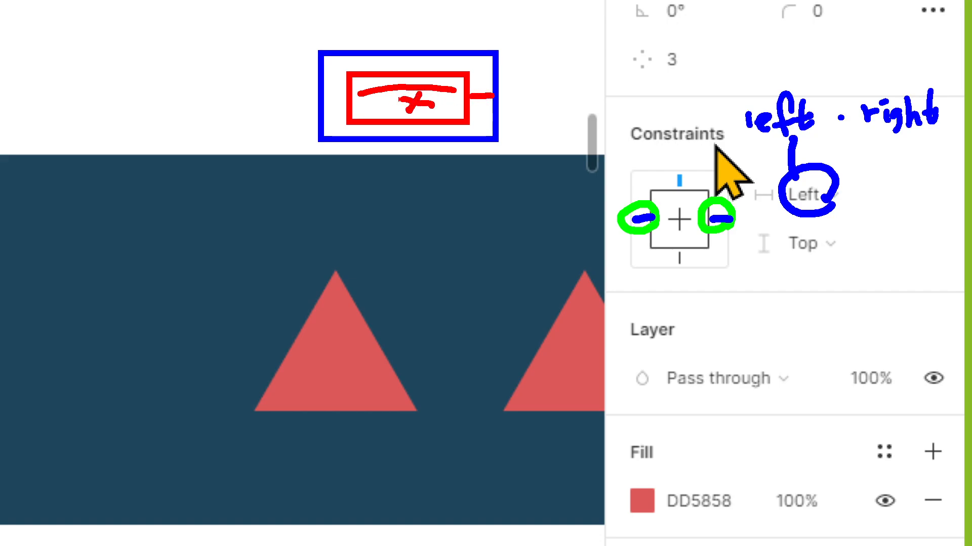
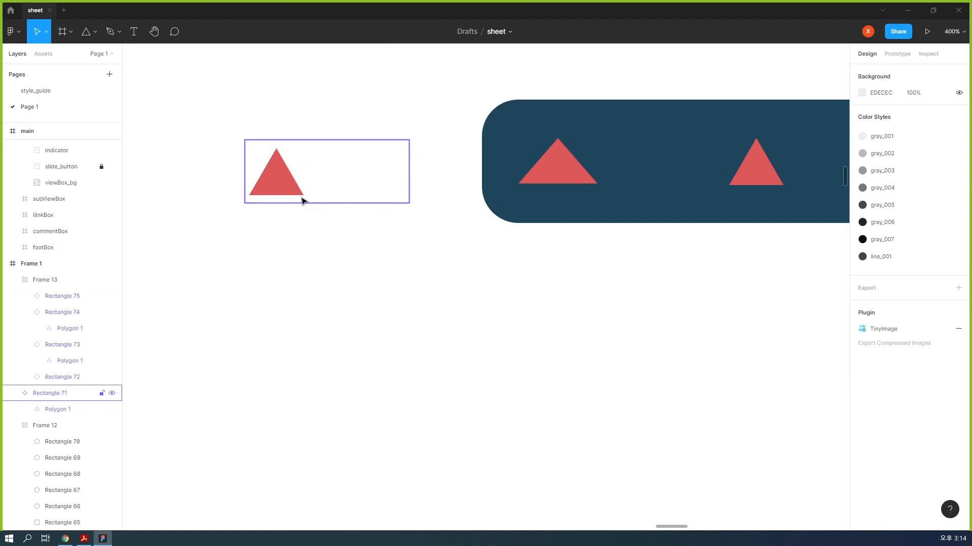
# Compare the size and constraints of the main component Rectangle 71, its nested triangle and the neighbouring Frame 12
pyautogui.click(306, 166)
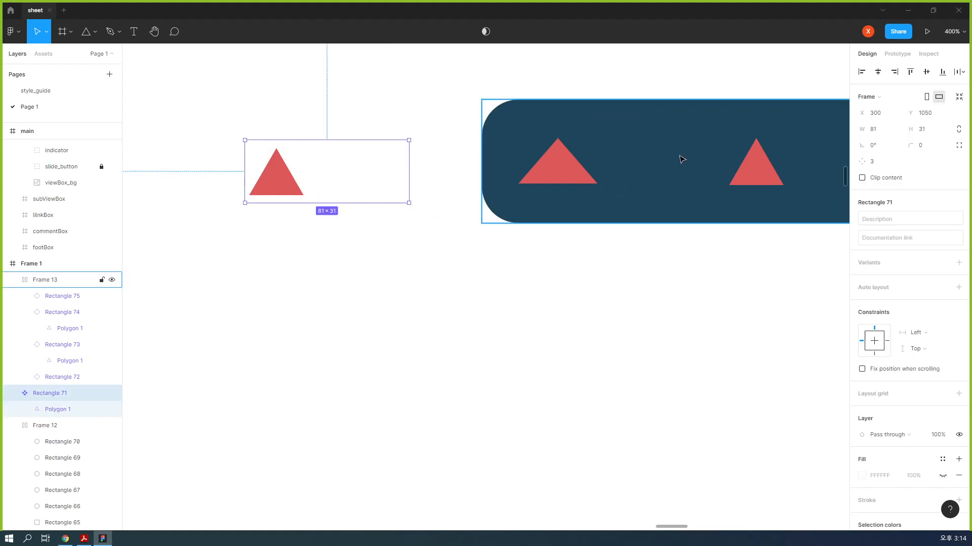
pyautogui.click(56, 411)
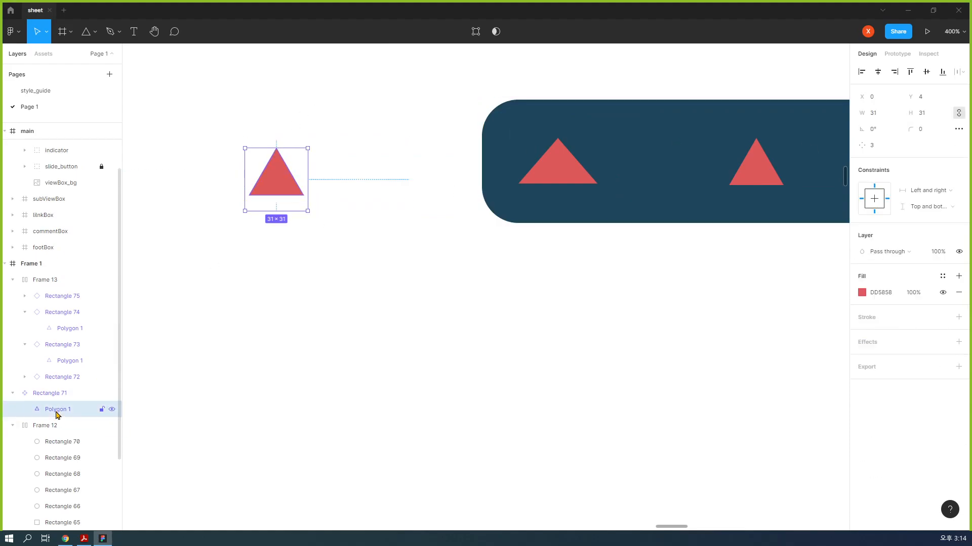
pyautogui.scroll(-2, 58, 385)
pyautogui.click(48, 297)
pyautogui.click(57, 312)
pyautogui.click(57, 300)
pyautogui.click(74, 329)
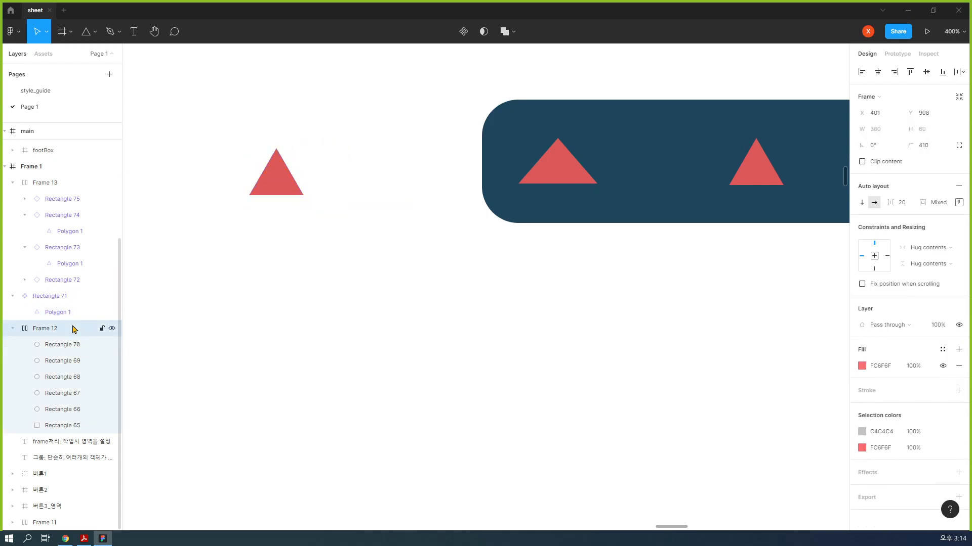
pyautogui.click(58, 300)
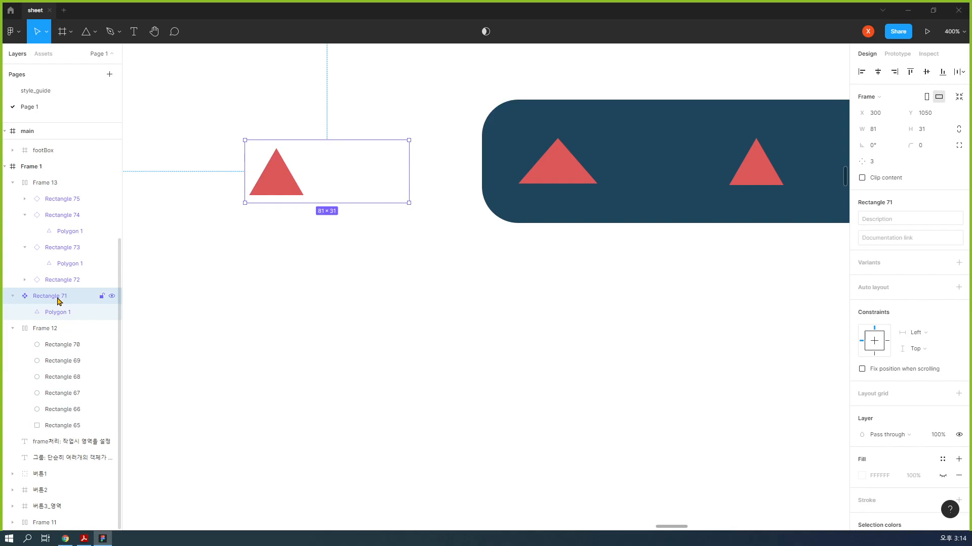
# Set the nested main triangle's horizontal constraint to Left and narrow the main component Rectangle 71 to 61 by 31
pyautogui.click(59, 311)
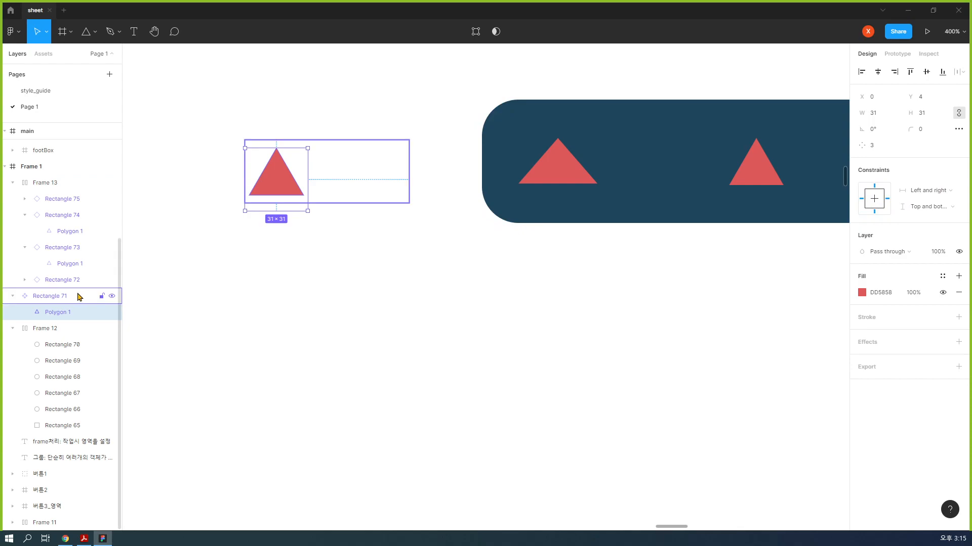
pyautogui.click(949, 191)
pyautogui.click(938, 170)
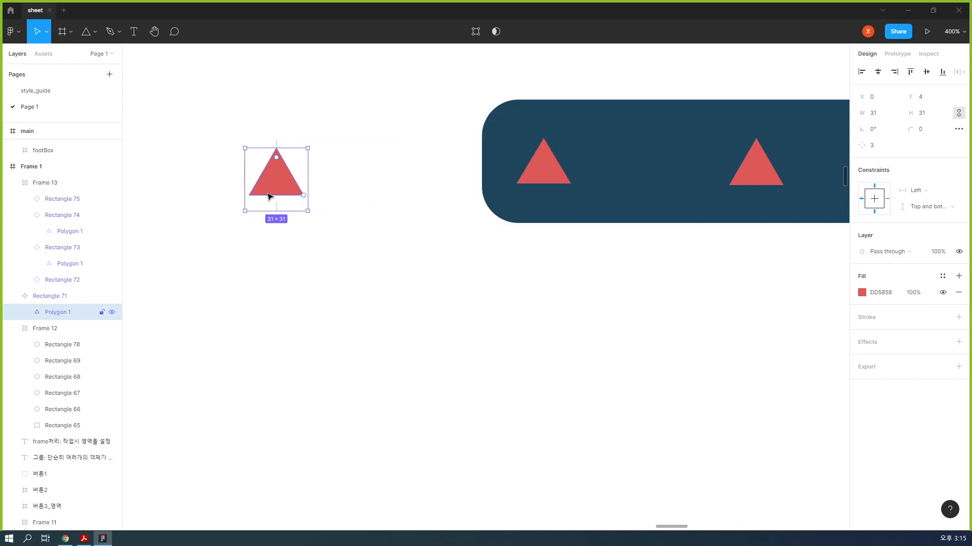
pyautogui.click(60, 297)
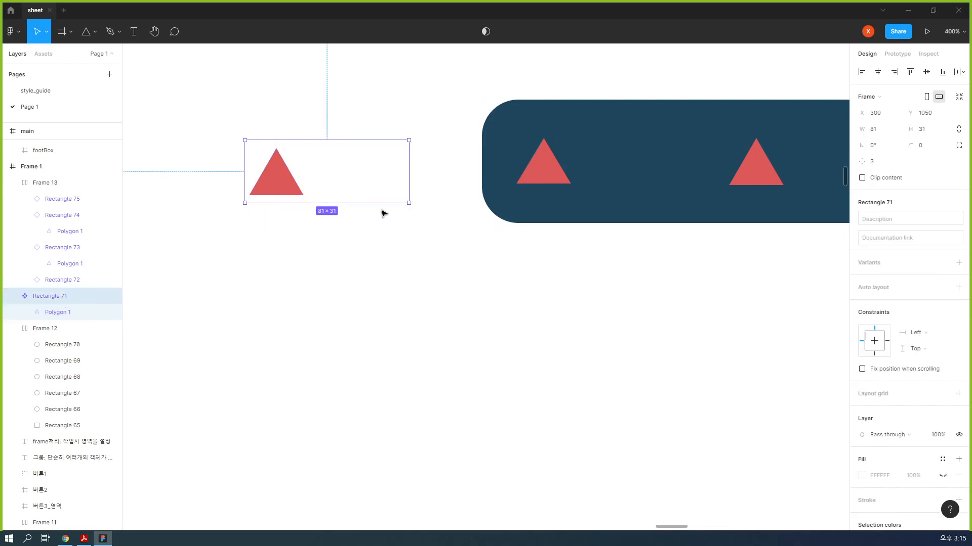
pyautogui.moveTo(408, 187); pyautogui.dragTo(368, 175)
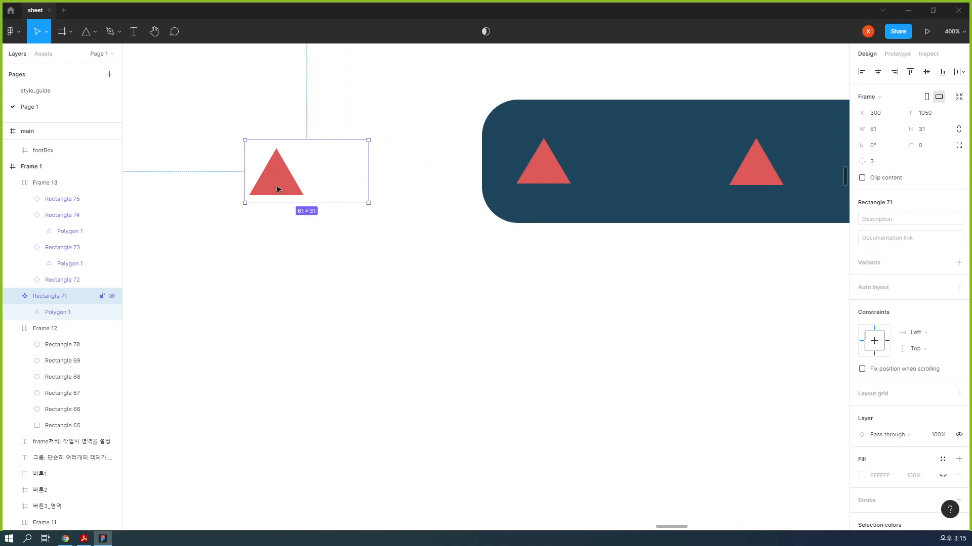
# Set the nested main triangle's horizontal constraint to Left and right, and widen the main component to 69 by 31
pyautogui.click(314, 251)
pyautogui.click(301, 163)
pyautogui.click(50, 312)
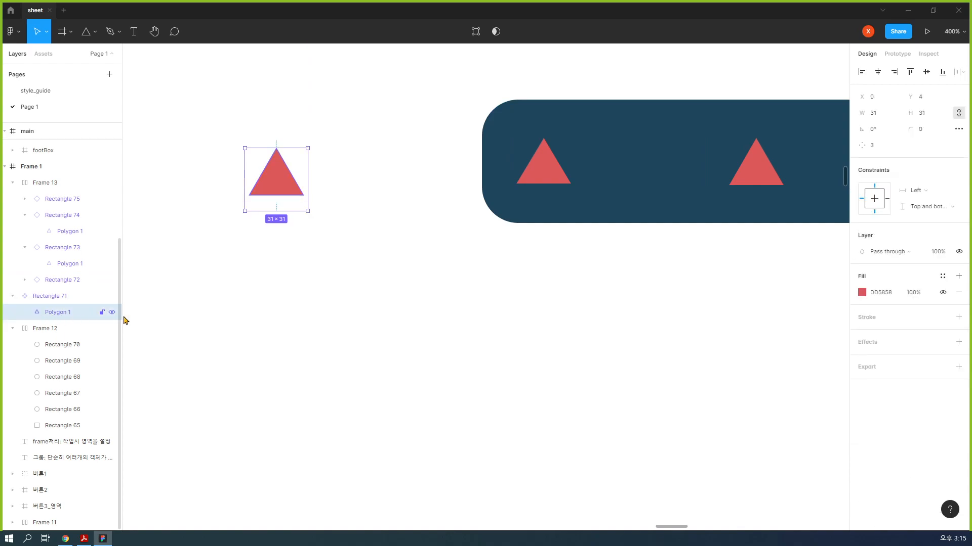
pyautogui.click(914, 191)
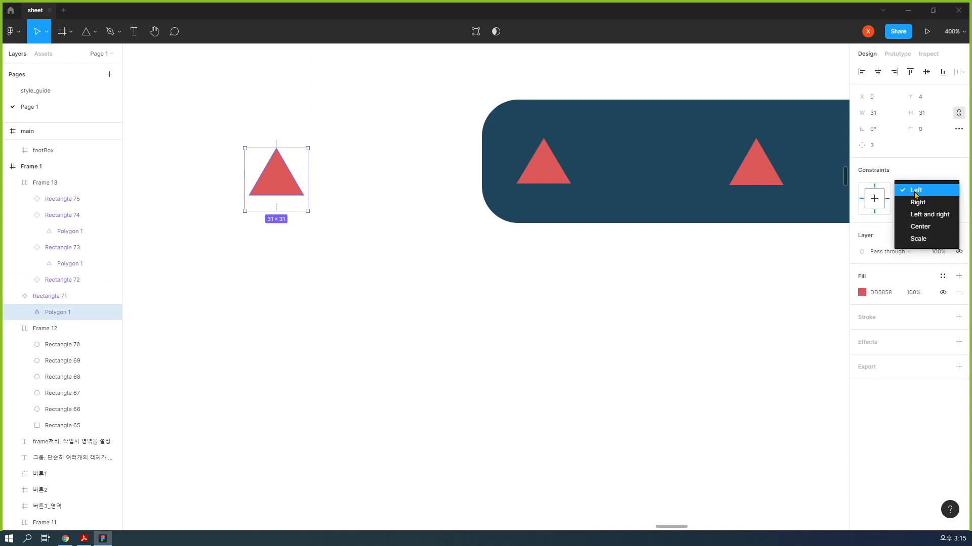
pyautogui.click(922, 218)
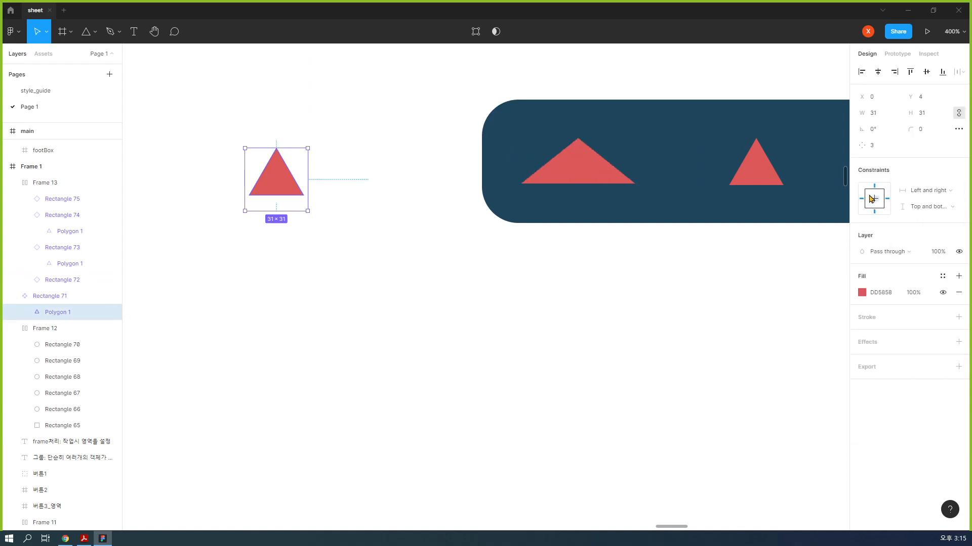
pyautogui.click(418, 327)
pyautogui.click(50, 297)
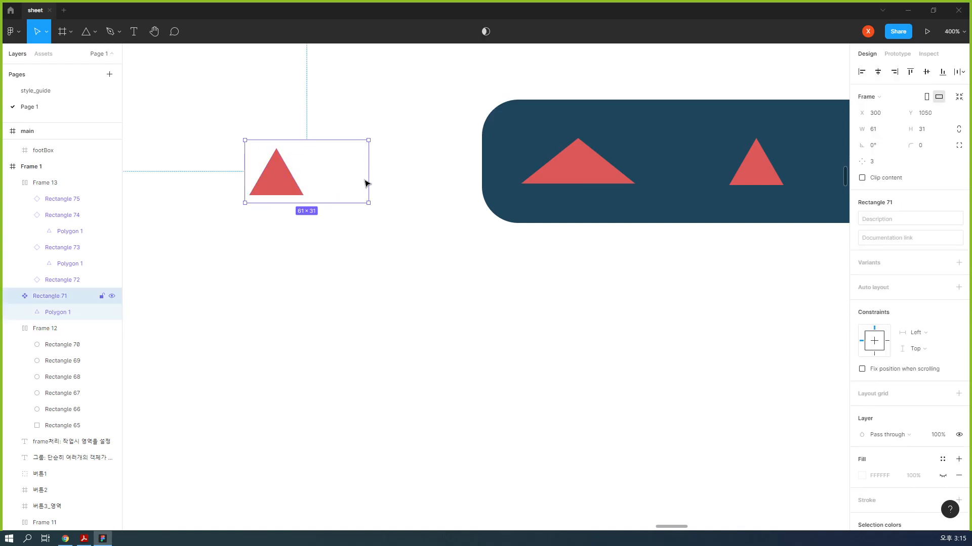
pyautogui.moveTo(368, 183)
pyautogui.mouseDown()
pyautogui.moveTo(462, 183)
pyautogui.moveTo(357, 175)
pyautogui.moveTo(424, 168)
pyautogui.moveTo(382, 175)
pyautogui.mouseUp()
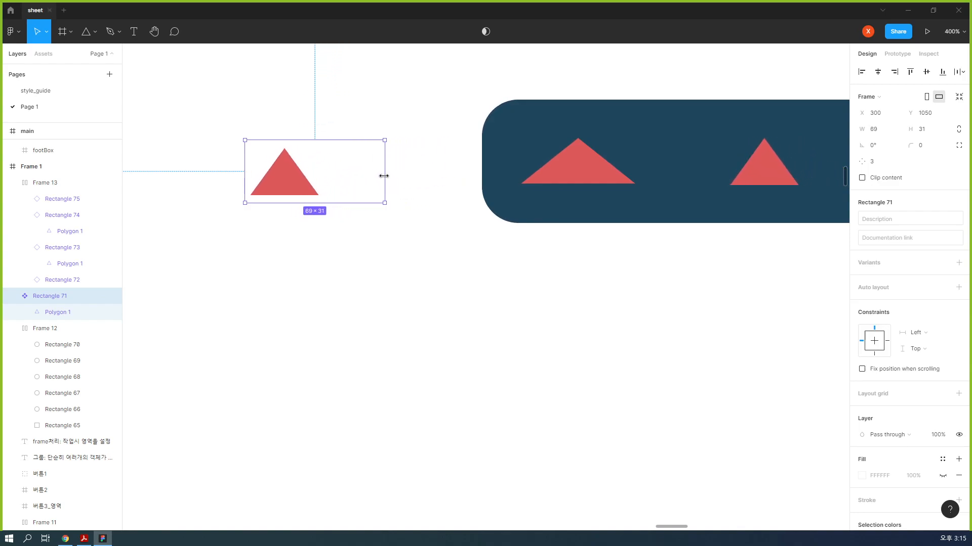
# Resize the main component's frame to fit its nested triangle and check the triangle's size against it
pyautogui.click(70, 311)
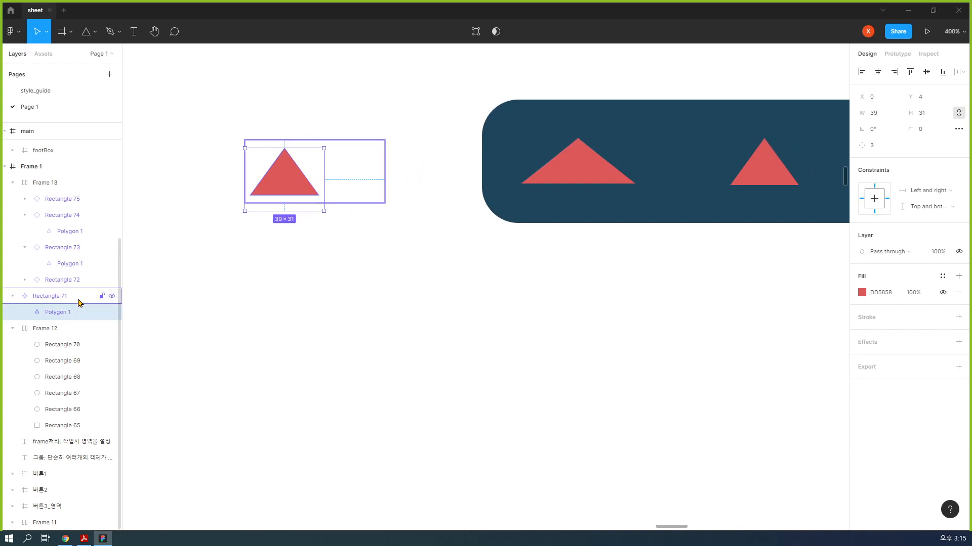
pyautogui.click(78, 301)
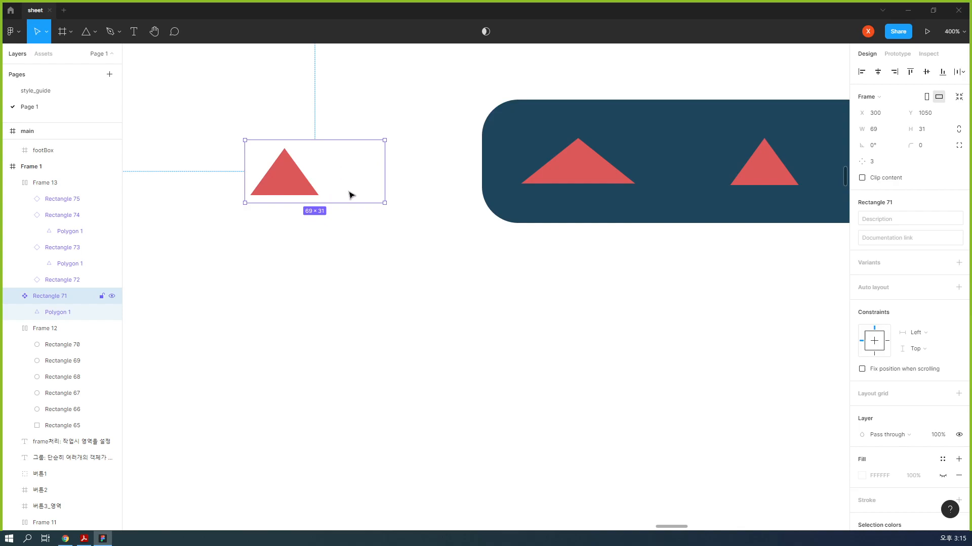
pyautogui.click(959, 97)
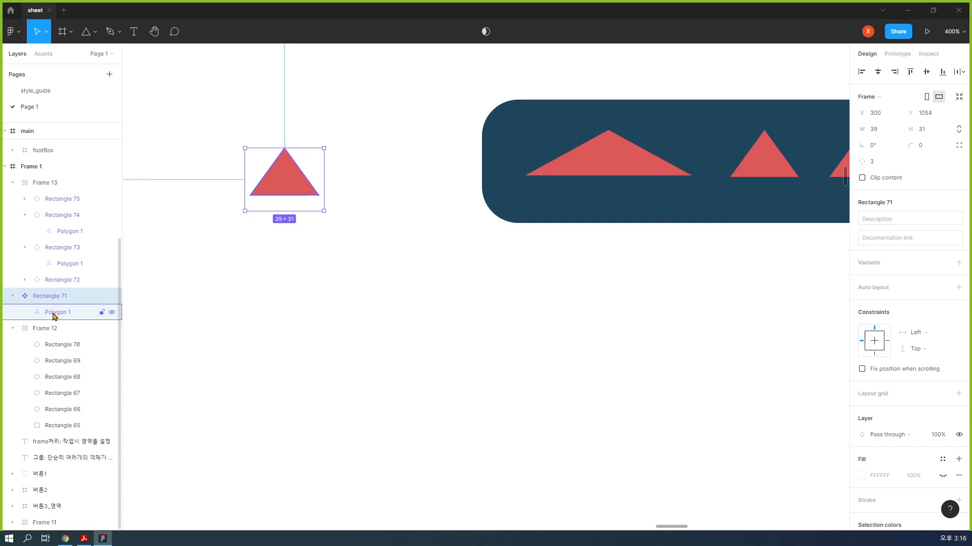
pyautogui.click(53, 313)
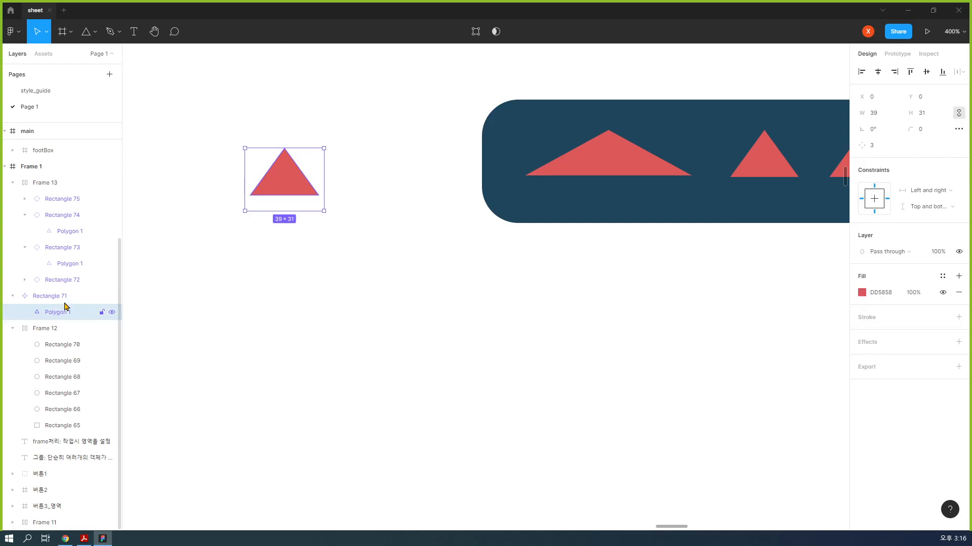
# Narrow the main component to 34 by 31 and move it closer to the dark frame, to X 365, Y 1049
pyautogui.click(67, 298)
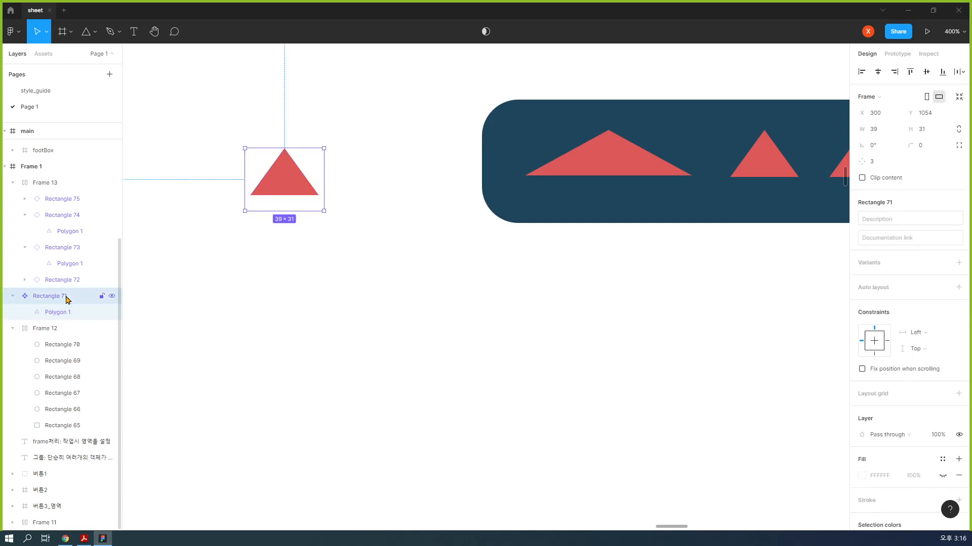
pyautogui.moveTo(324, 183); pyautogui.dragTo(315, 184)
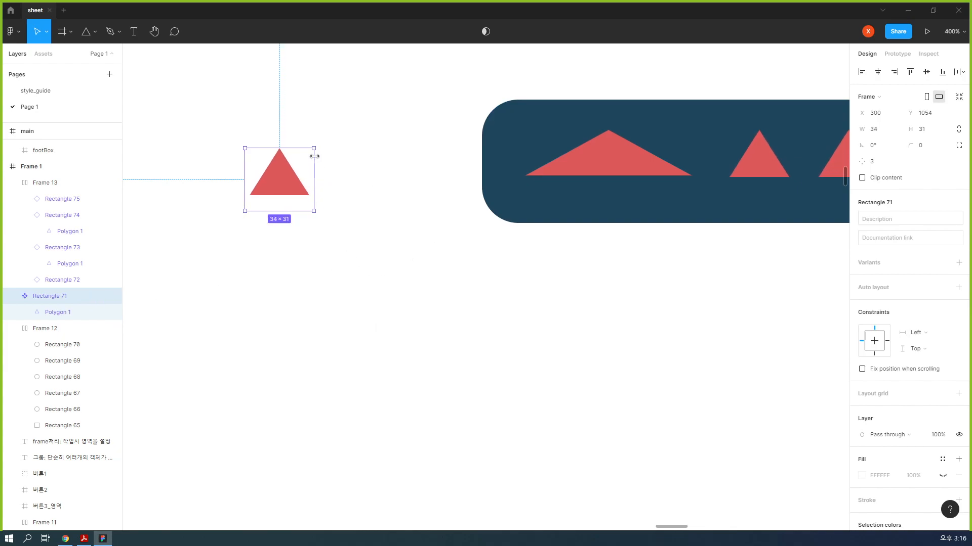
pyautogui.moveTo(701, 265); pyautogui.dragTo(604, 267)
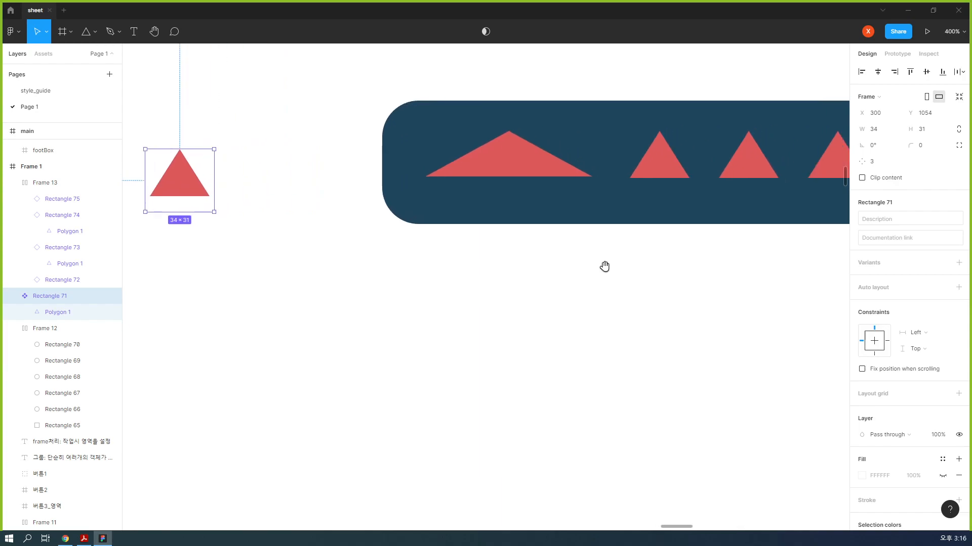
pyautogui.moveTo(182, 173); pyautogui.dragTo(311, 162)
pyautogui.moveTo(581, 224); pyautogui.dragTo(506, 247)
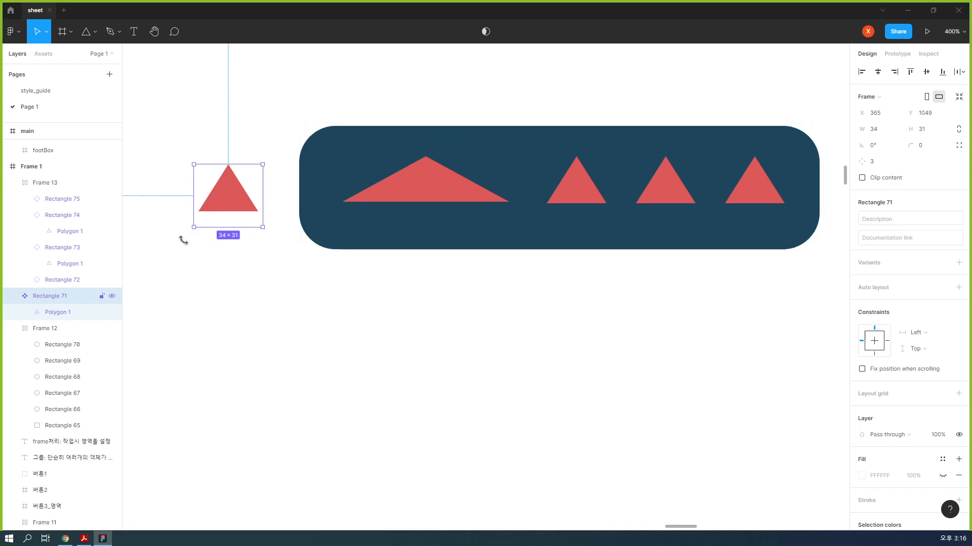
# Widen the first triangle instance in the dark frame, Rectangle 72, to 102 by 30
pyautogui.click(72, 285)
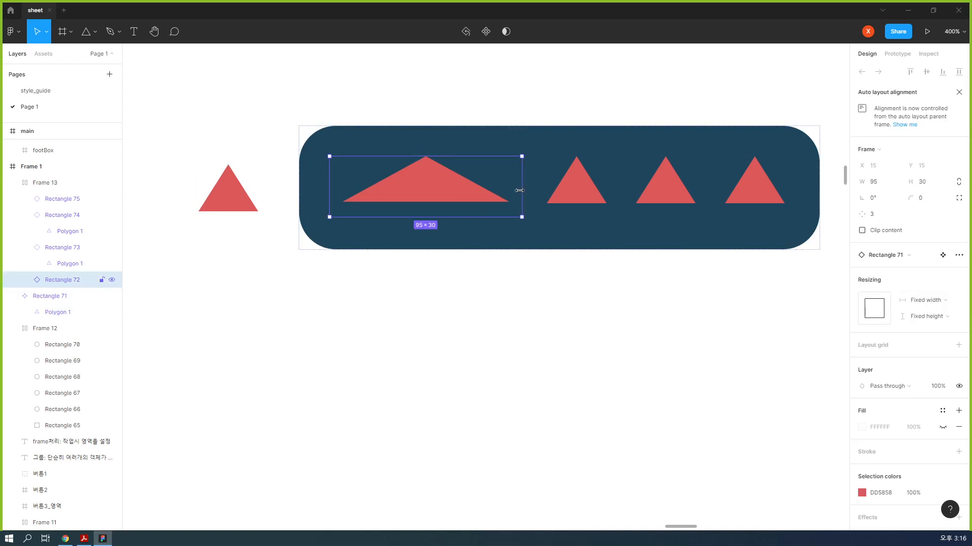
pyautogui.moveTo(521, 188)
pyautogui.mouseDown()
pyautogui.moveTo(702, 190)
pyautogui.moveTo(534, 193)
pyautogui.mouseUp()
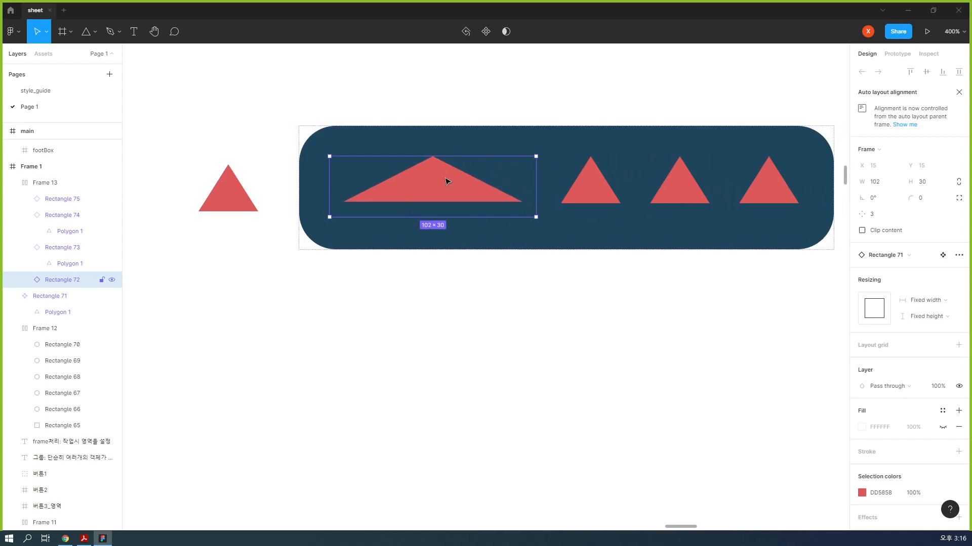
# Change the fill of the main component's nested triangle to pale pink E9CCCC
pyautogui.click(246, 202)
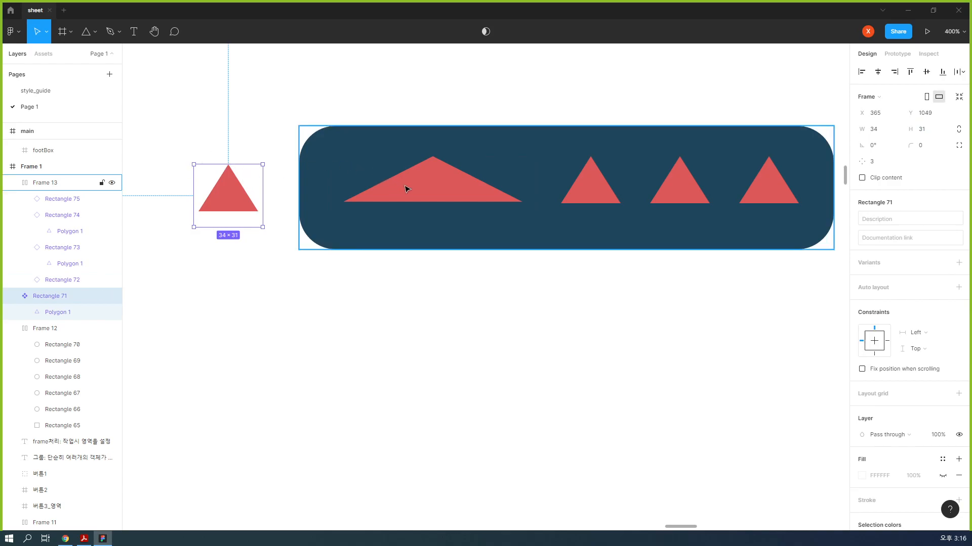
pyautogui.click(56, 312)
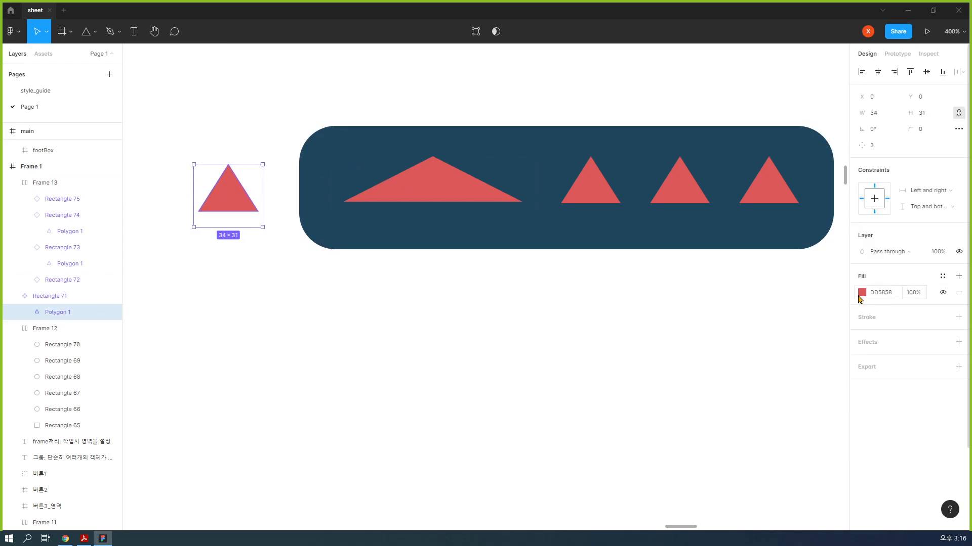
pyautogui.click(862, 292)
pyautogui.click(743, 287)
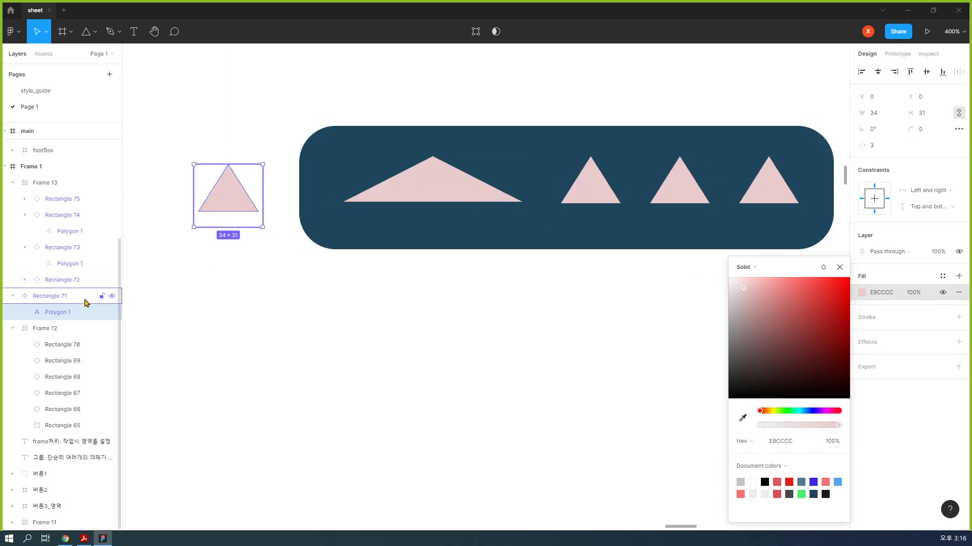
# Override the fill of the triangle nested in the Rectangle 72 instance with red E83030
pyautogui.click(67, 281)
pyautogui.click(25, 279)
pyautogui.click(77, 297)
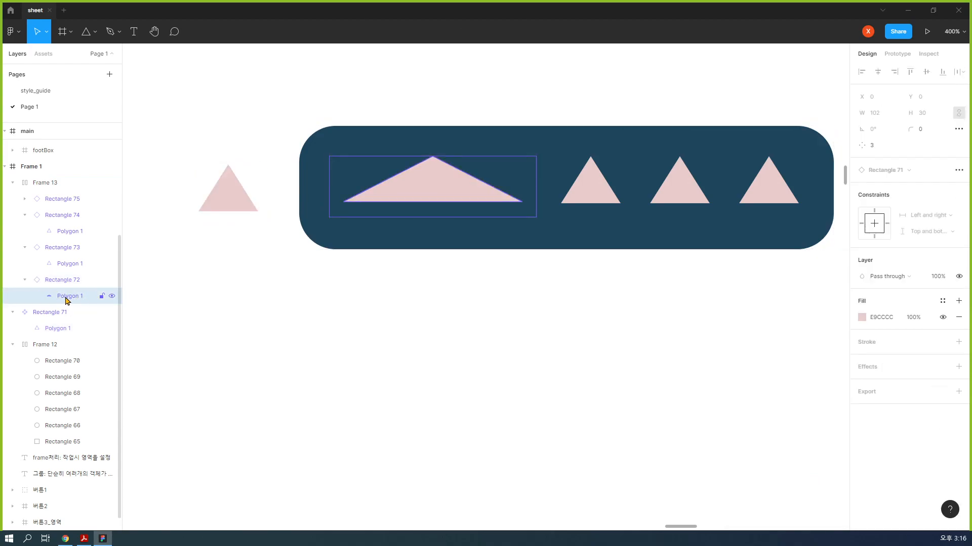
pyautogui.click(862, 317)
pyautogui.click(824, 288)
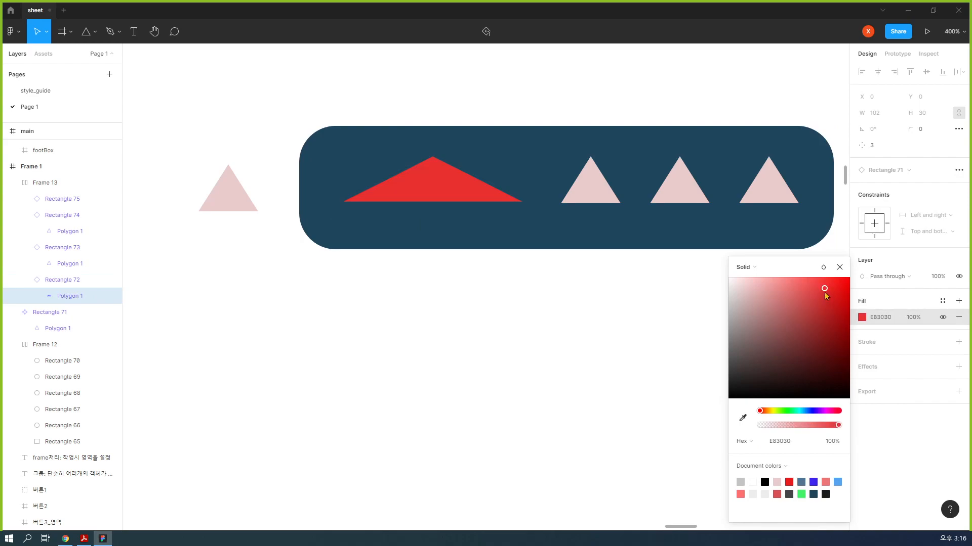
# Change the fill of the triangle nested in the main component Rectangle 71 to light blue 61C2D7
pyautogui.click(43, 312)
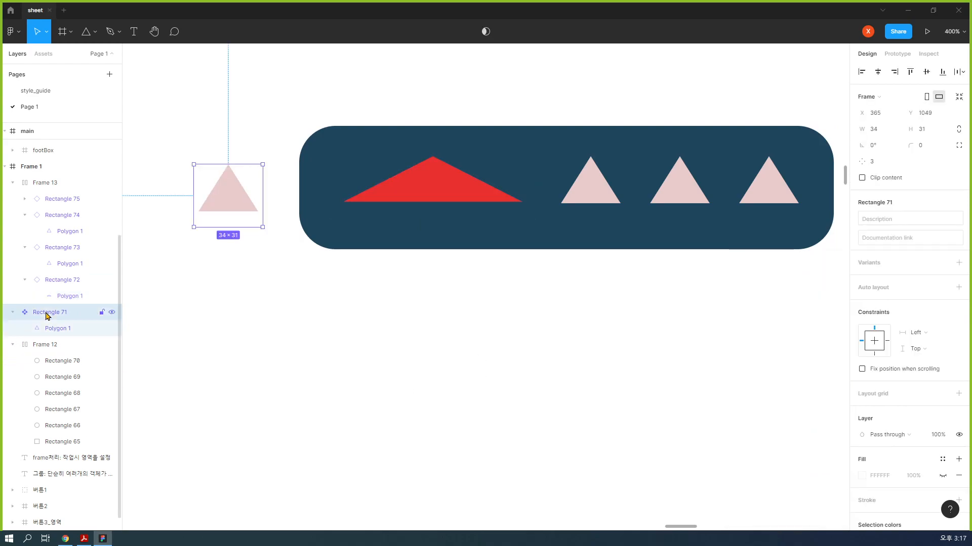
pyautogui.click(55, 329)
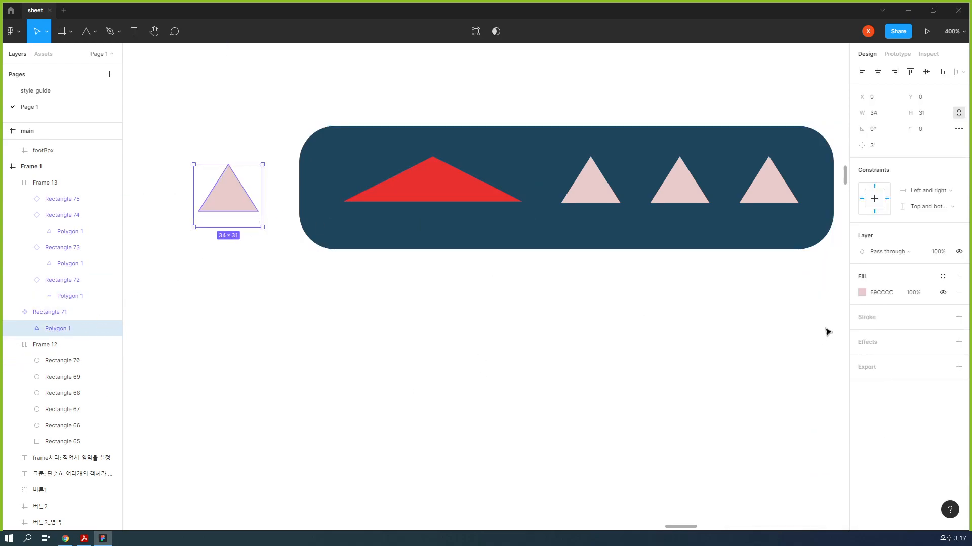
pyautogui.click(862, 292)
pyautogui.click(774, 410)
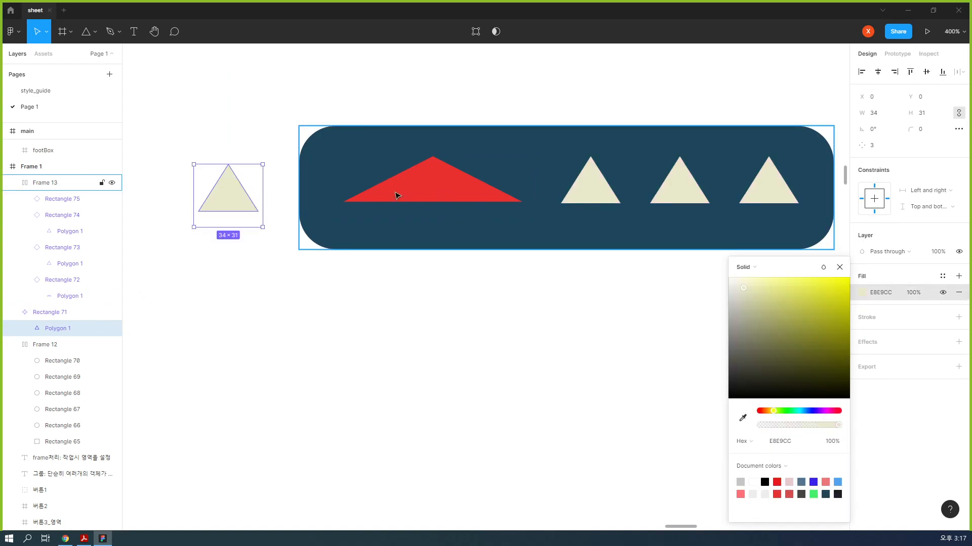
pyautogui.click(802, 412)
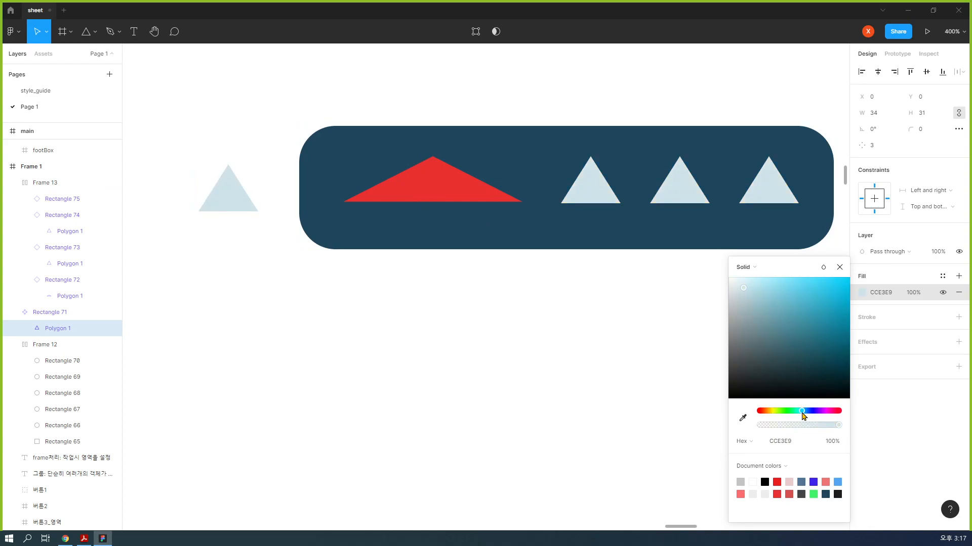
pyautogui.moveTo(771, 354); pyautogui.dragTo(728, 277)
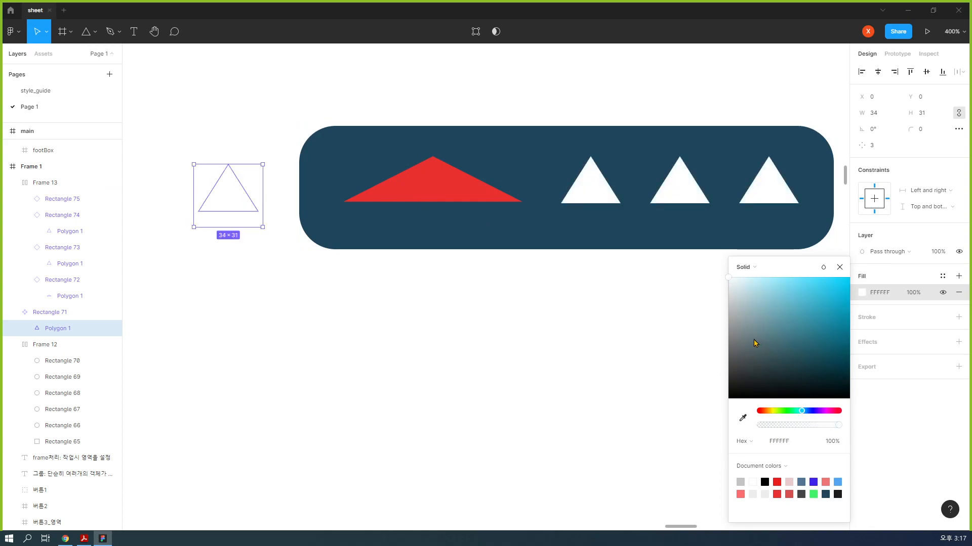
pyautogui.moveTo(778, 306); pyautogui.dragTo(796, 304)
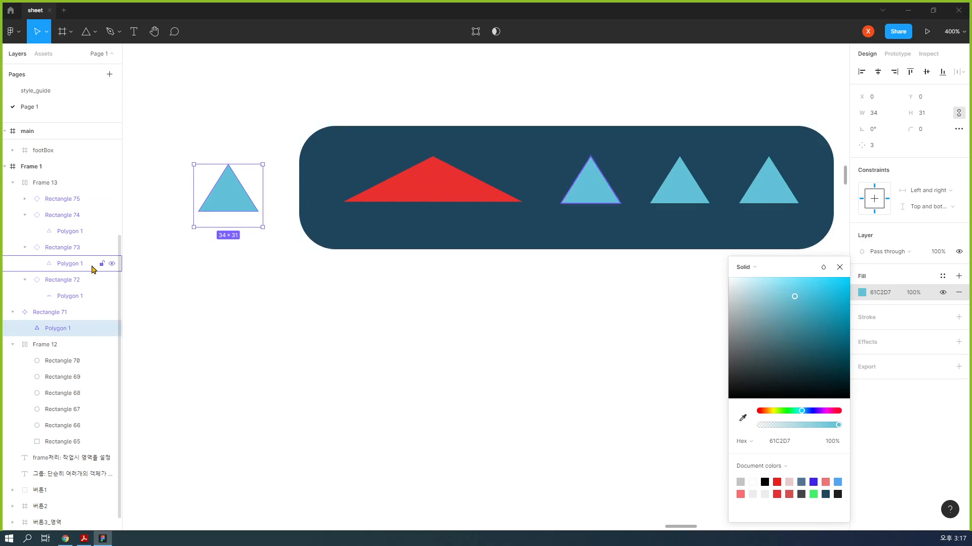
# Delete the wide red triangle instance from the dark frame and duplicate the frame's last triangle instance, Rectangle 75, twice
pyautogui.click(436, 172)
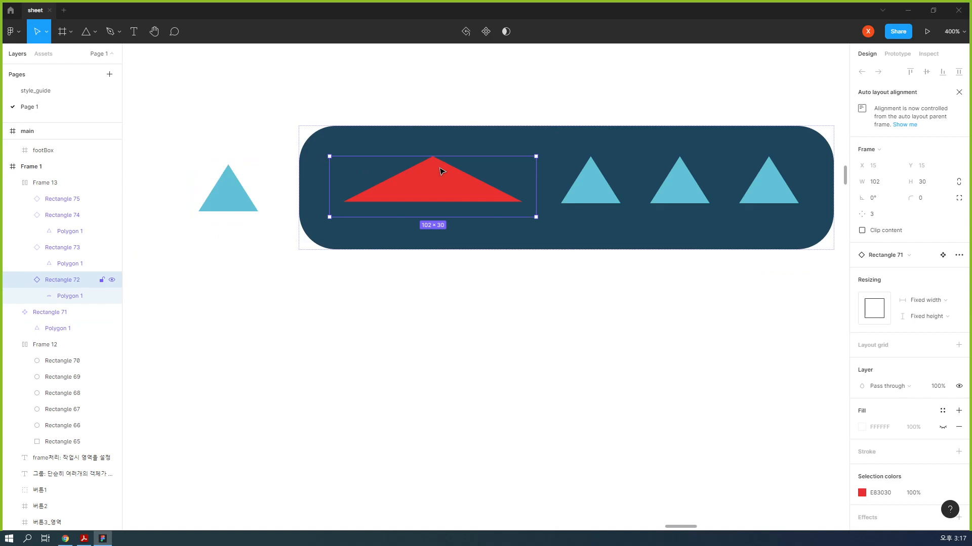
pyautogui.press('Delete')
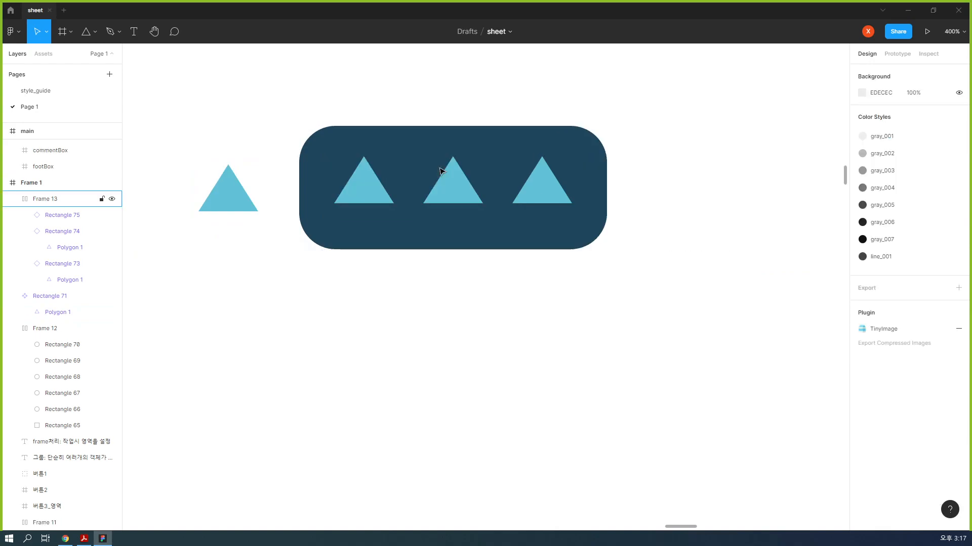
pyautogui.click(57, 215)
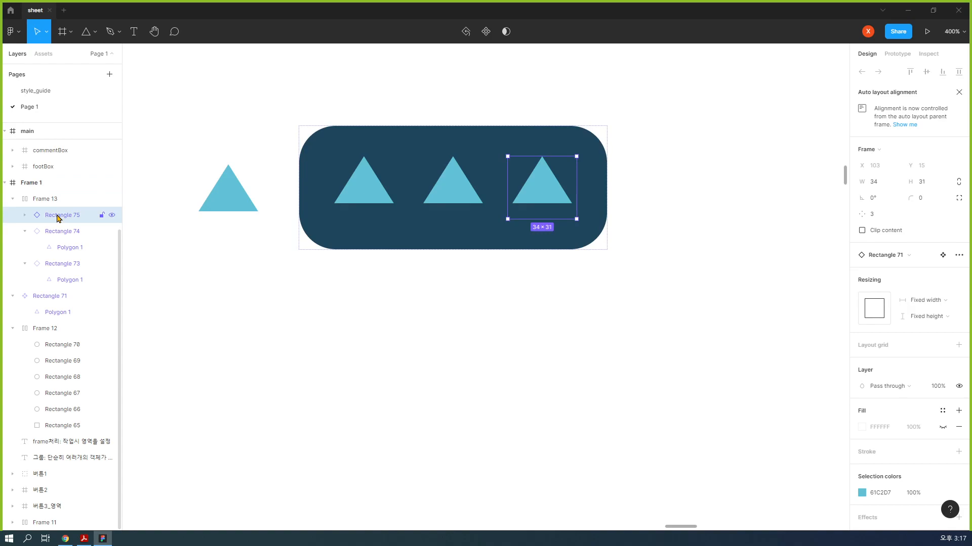
pyautogui.hotkey('ctrl', 'd')
pyautogui.hotkey('ctrl', 'd')
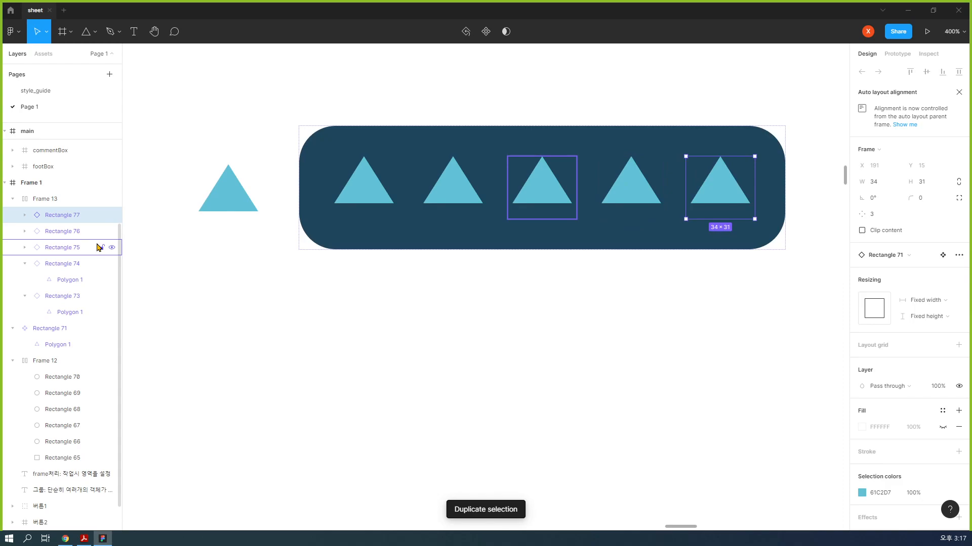
# Collapse the Rectangle 74 and Rectangle 73 instances in the layer list and clear the selection
pyautogui.click(25, 264)
pyautogui.click(25, 280)
pyautogui.click(381, 335)
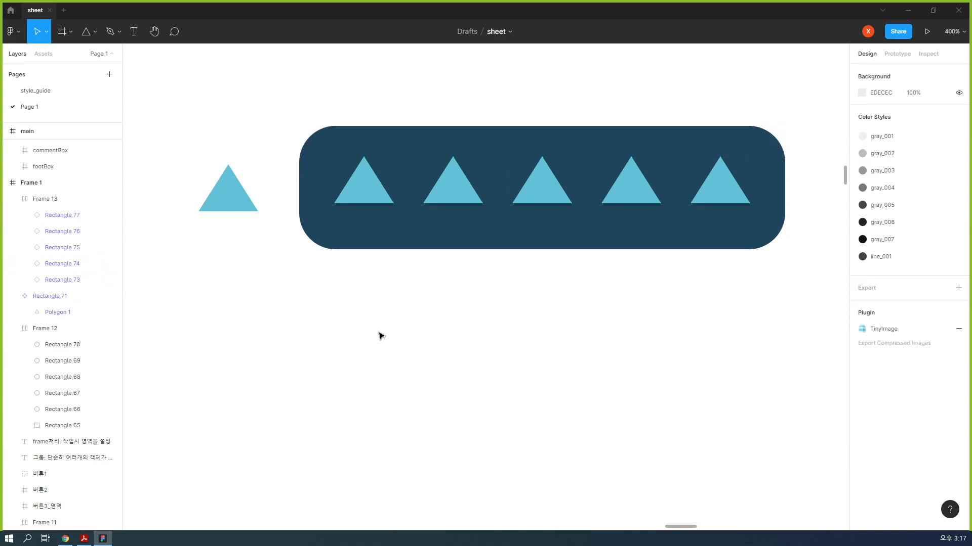